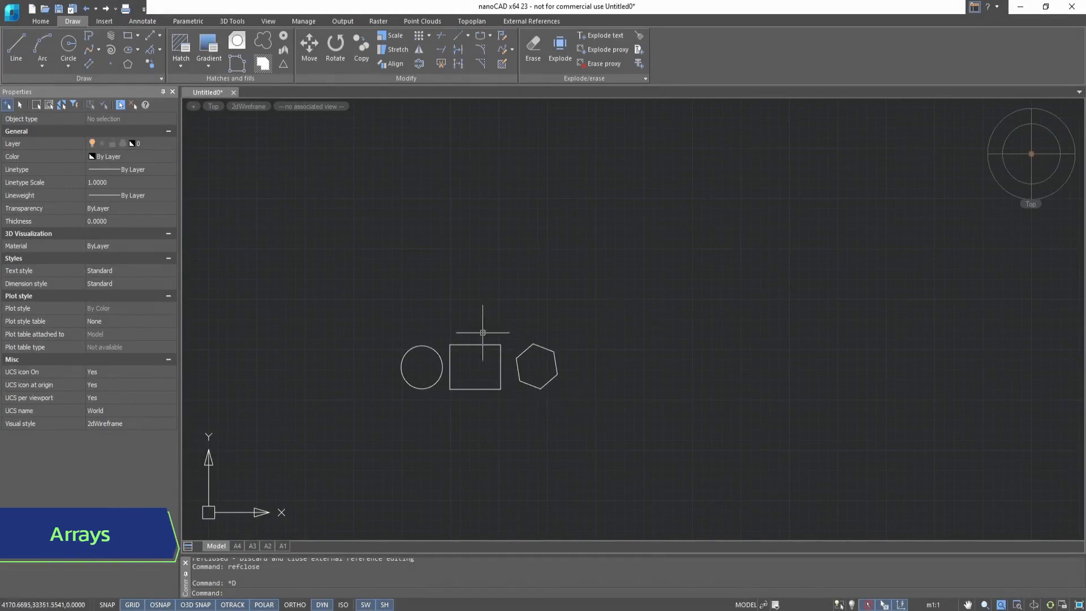
Start a rectangular array of the circle, the rectangle and the hexagon.
left_click(40, 22)
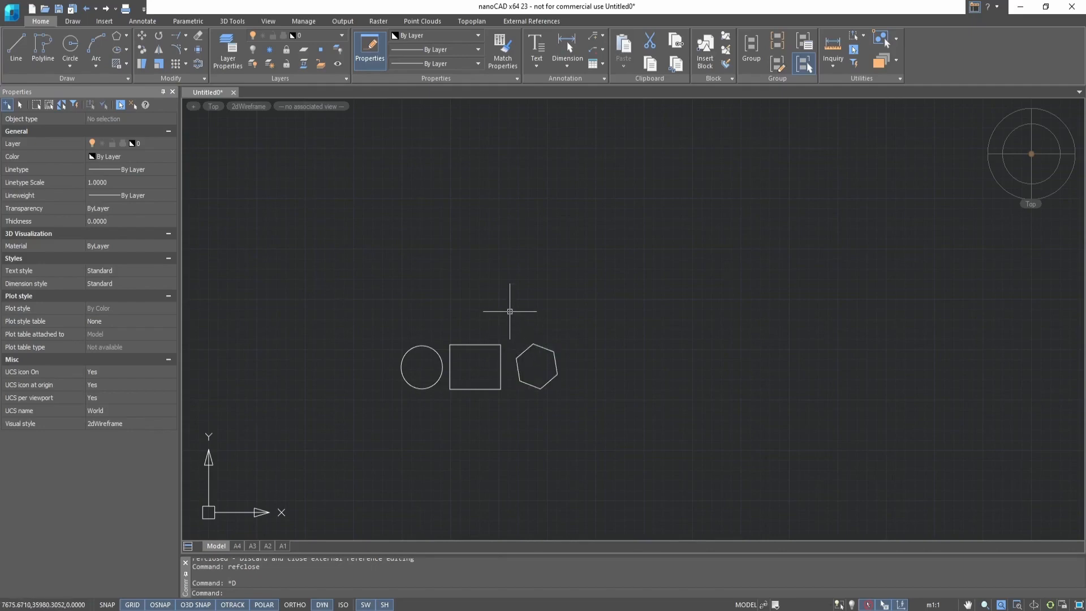
left_click(186, 64)
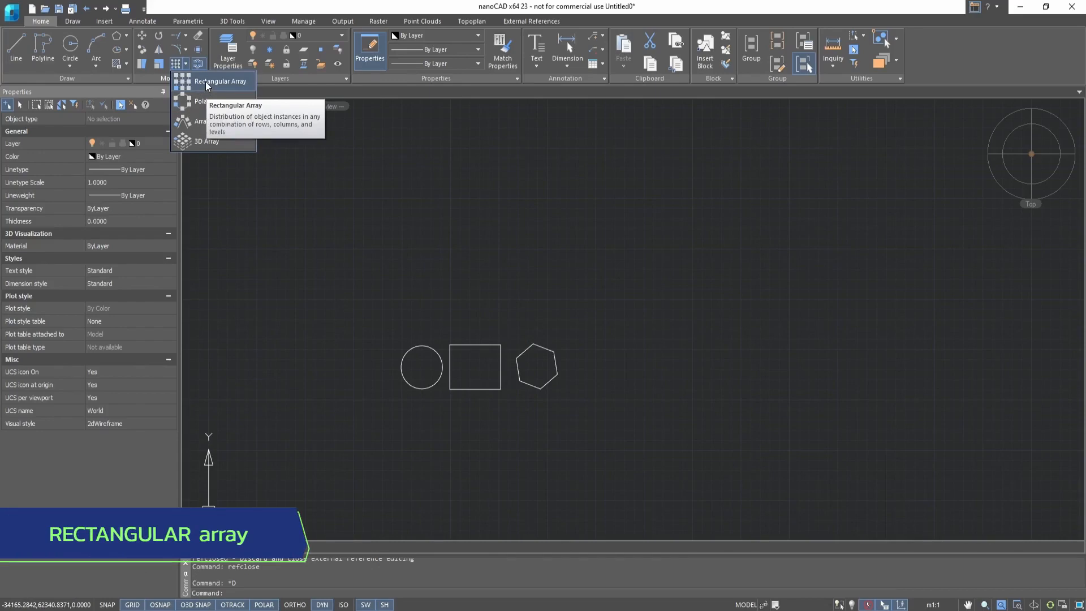
left_click(205, 82)
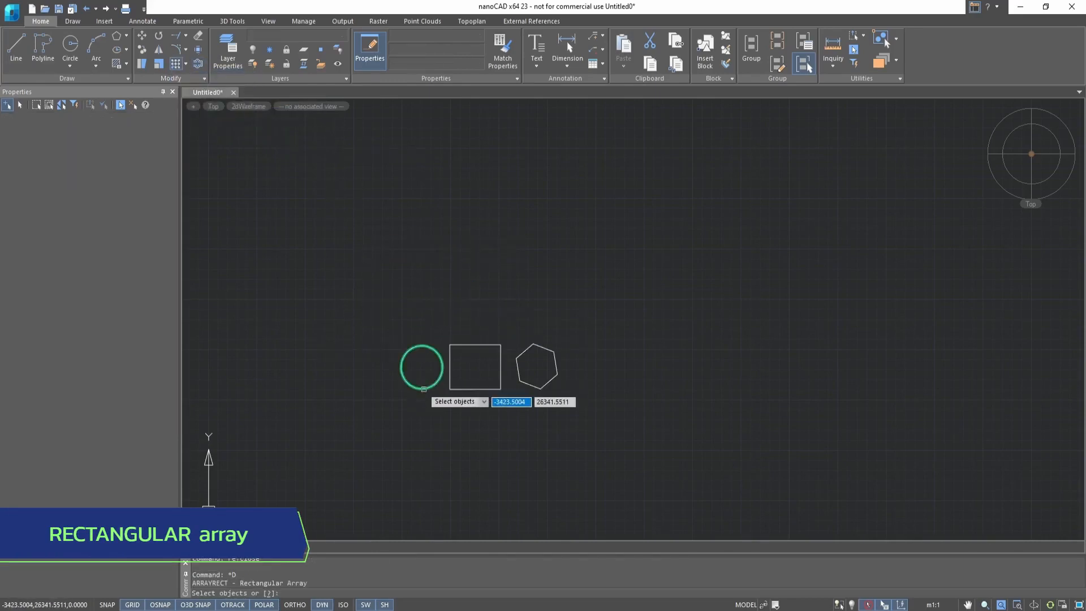
left_click(376, 415)
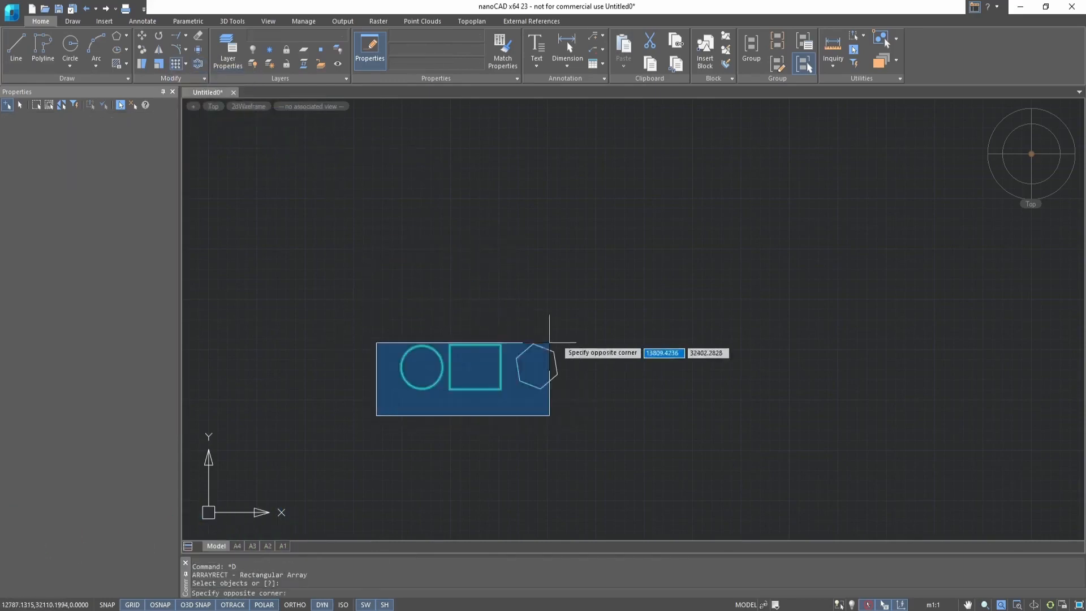
left_click(557, 340)
key("Return")
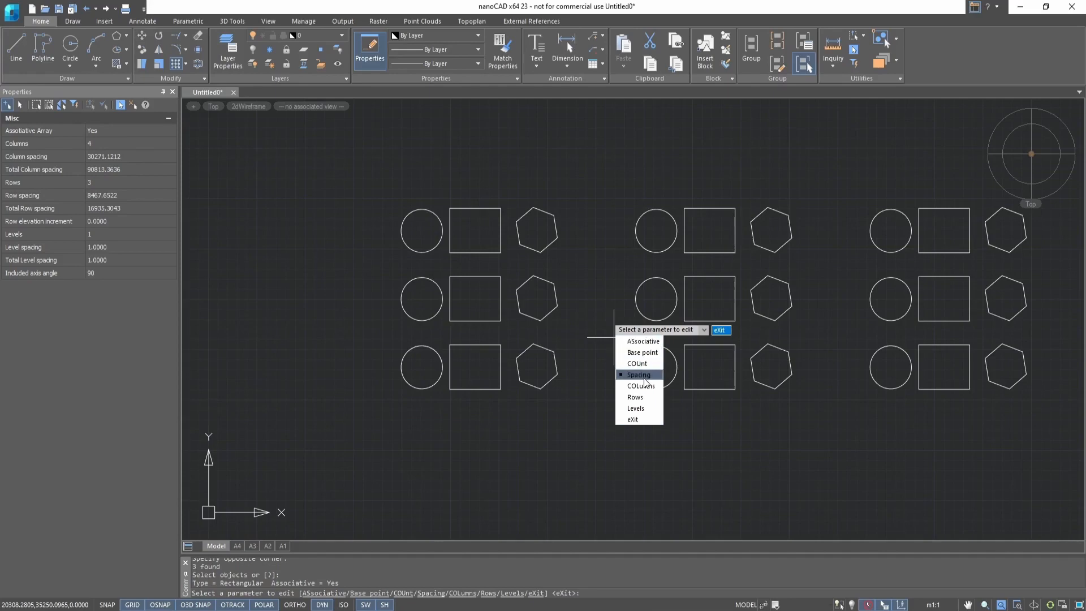
Make the array associative and place its base point at the centre of the source circle.
left_click(641, 342)
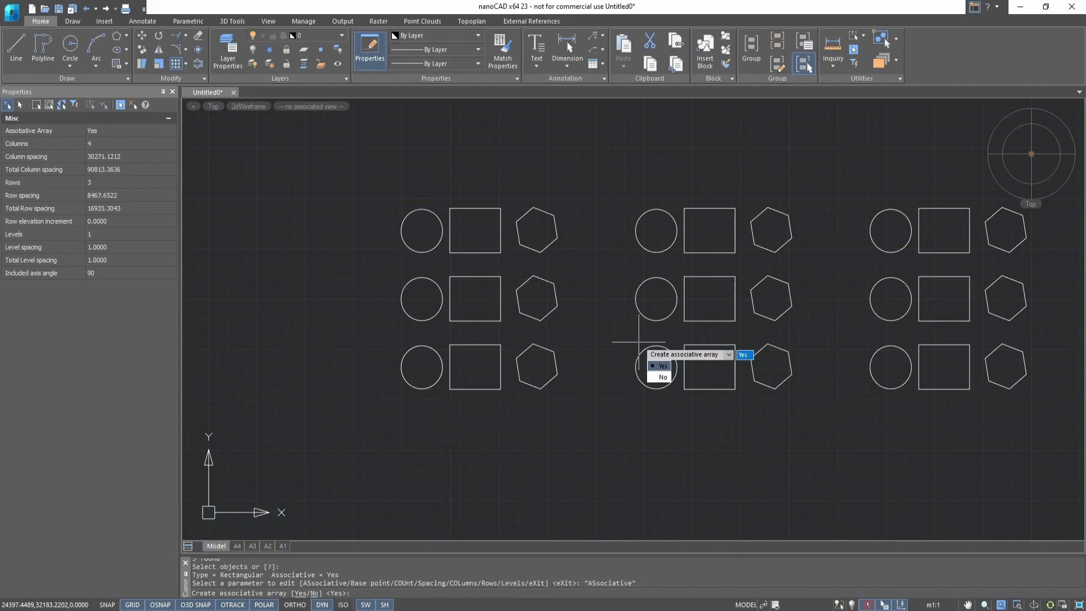
left_click(659, 366)
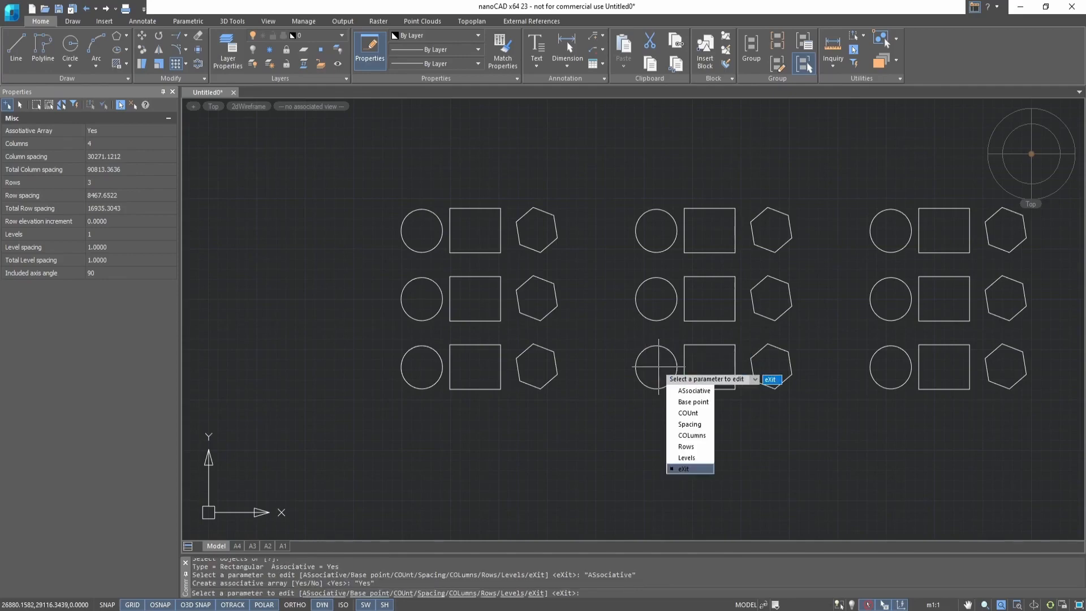
left_click(684, 401)
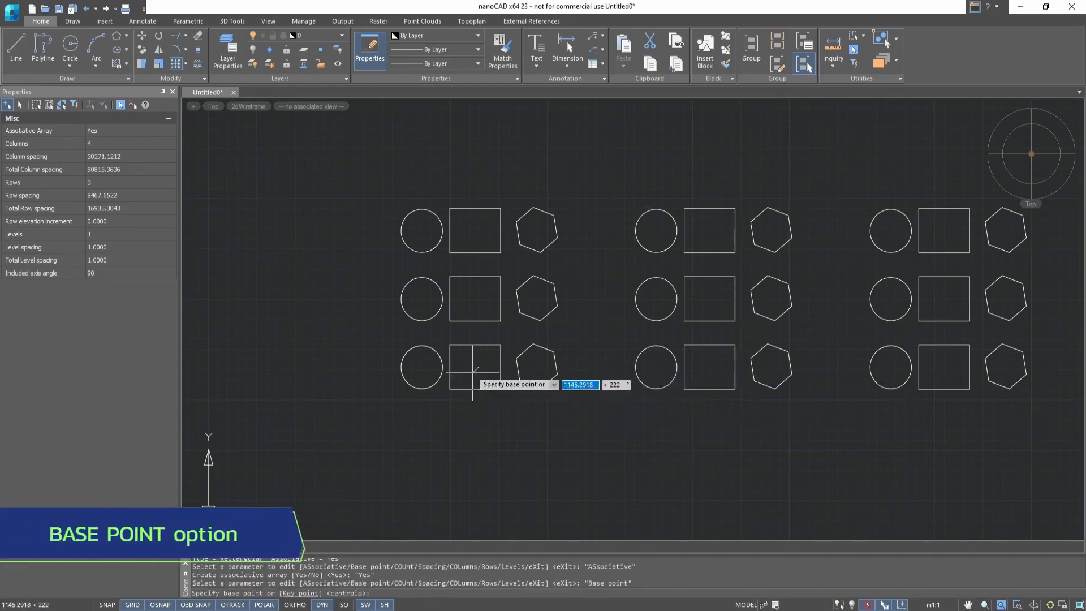
left_click(421, 366)
Set the array count to 5 columns and 4 rows.
left_click(449, 421)
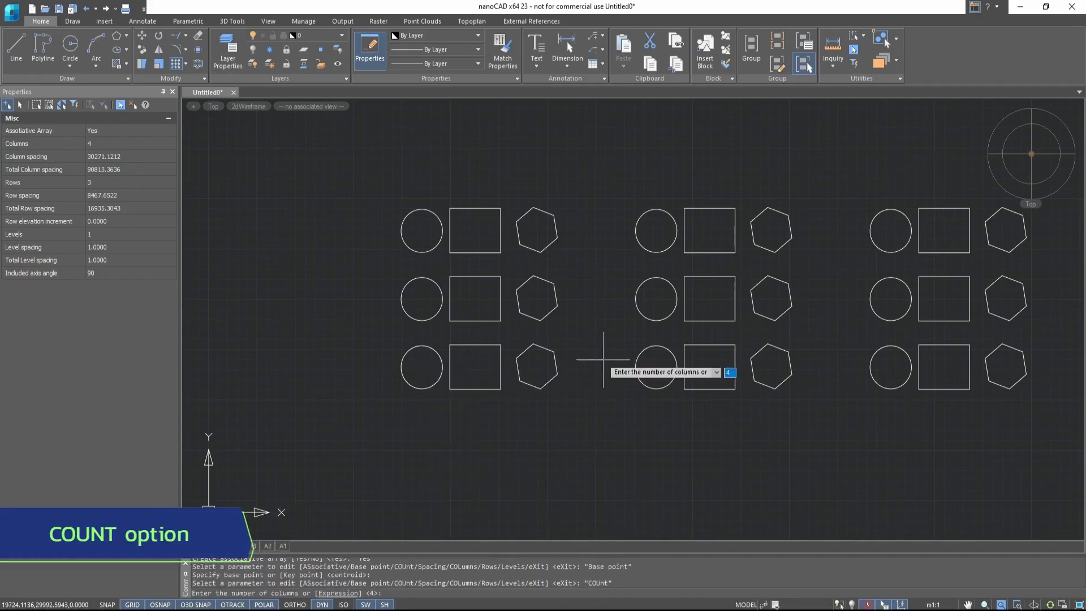
type("5")
key("Return")
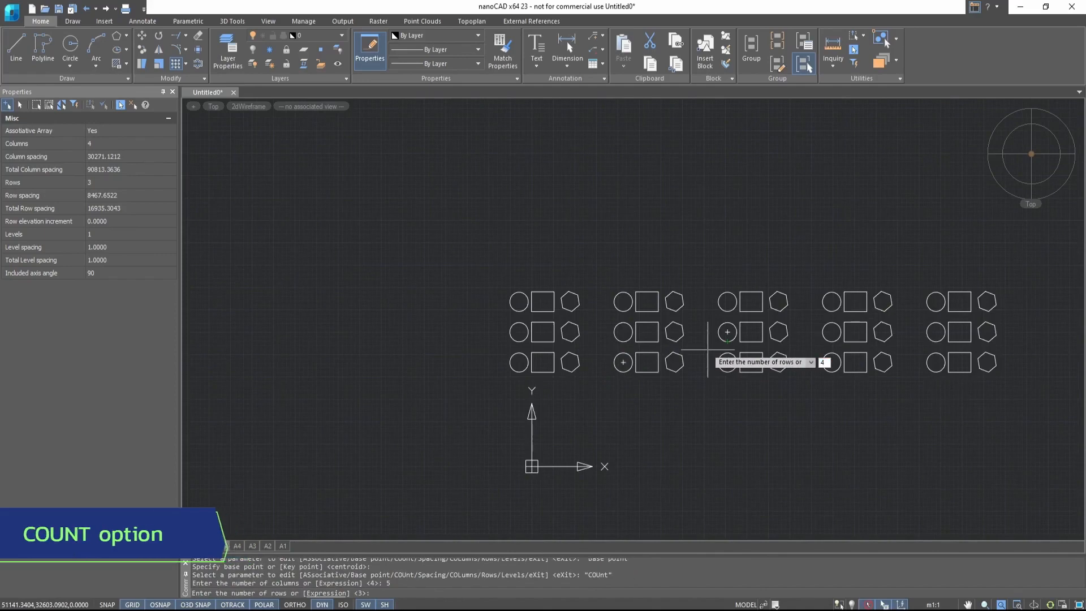
key("Return")
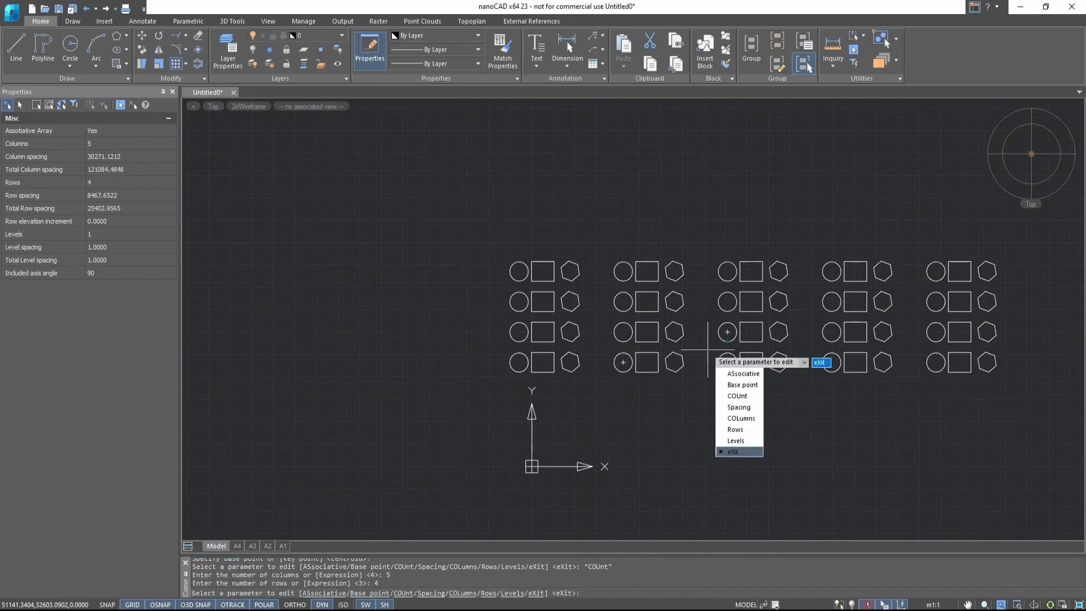
Keep 5 columns and set the distance between the array's columns to 25000.
left_click(742, 418)
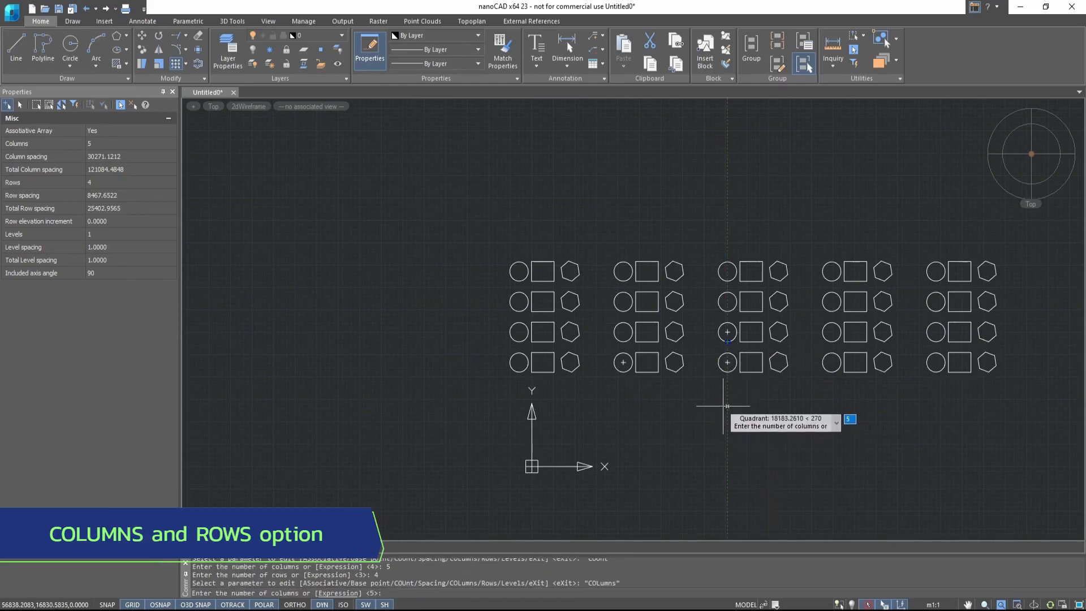
key("Return")
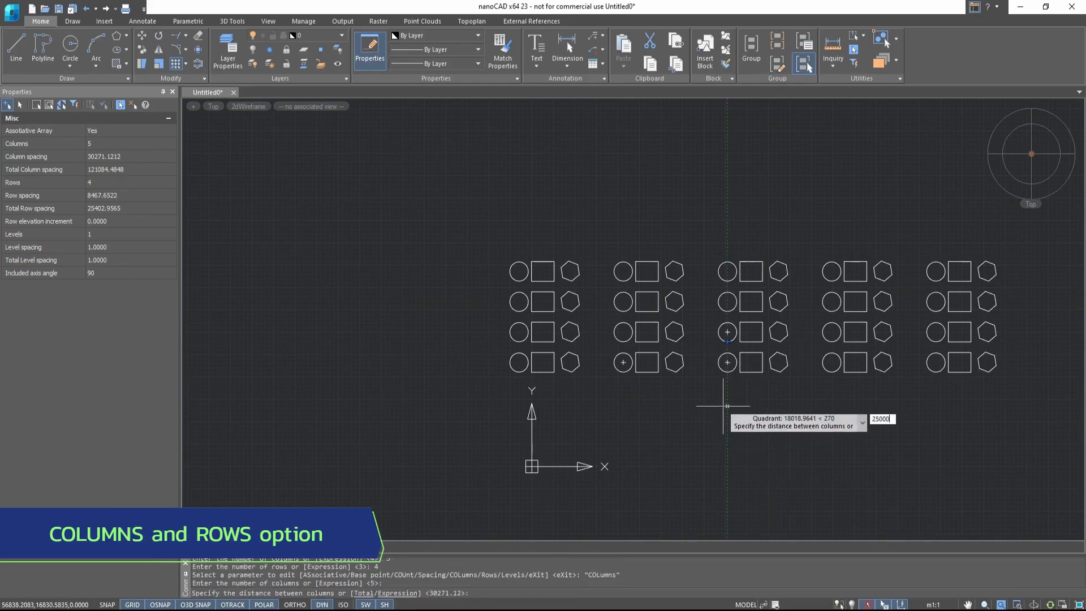
key("Return")
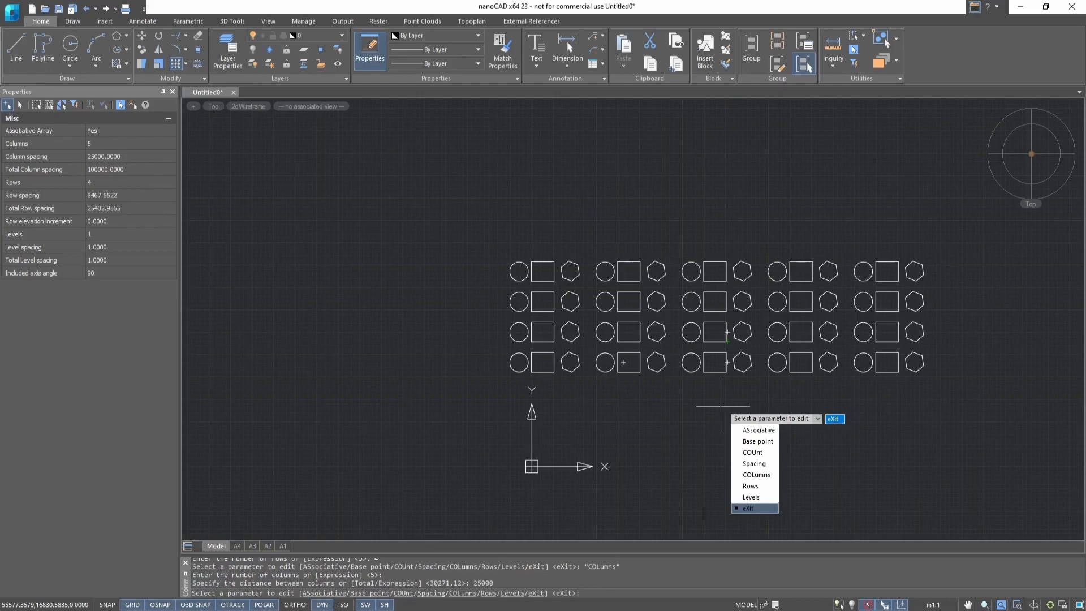
Keep 4 rows, set the distance between the array's rows to 25000, and end the array command.
key("Down")
key("Down")
key("Down")
key("Down")
key("Down")
key("Down")
key("Return")
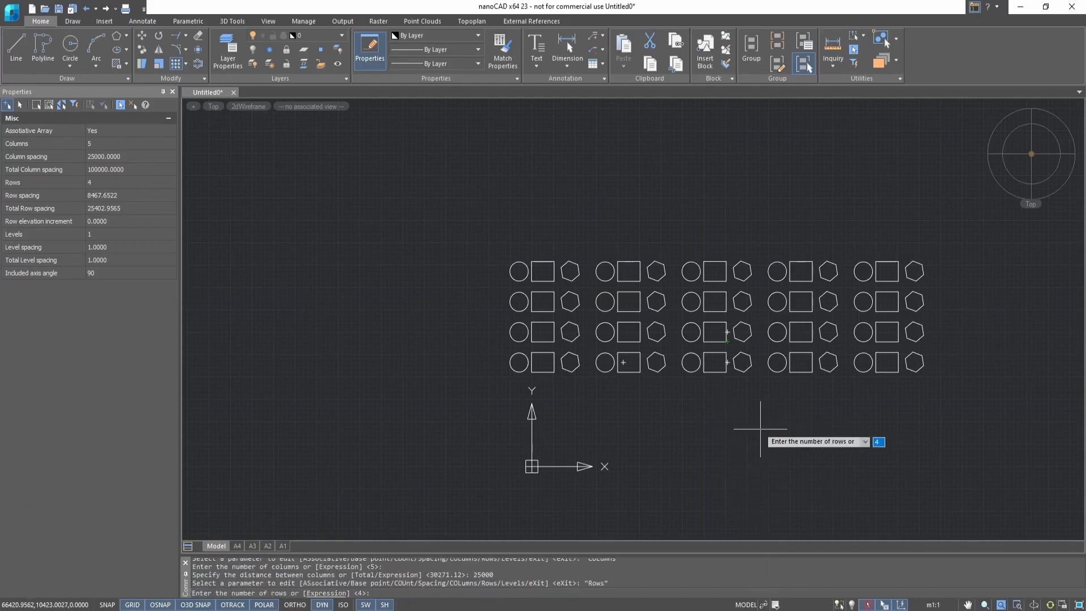
key("Return")
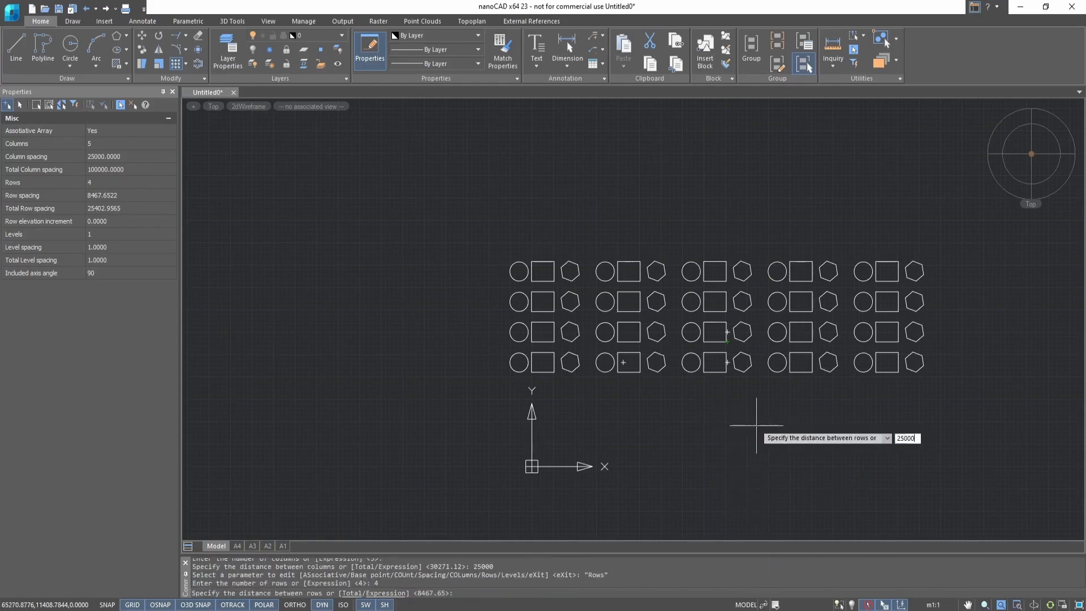
key("Return")
scroll(571, 283, "down", 4)
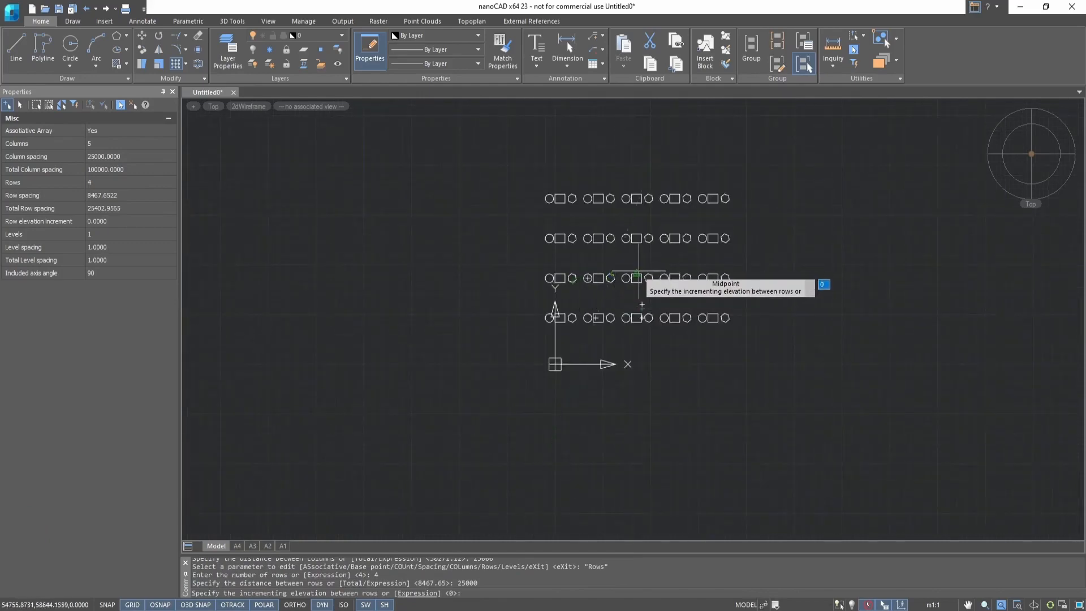
key("Down")
key("Escape")
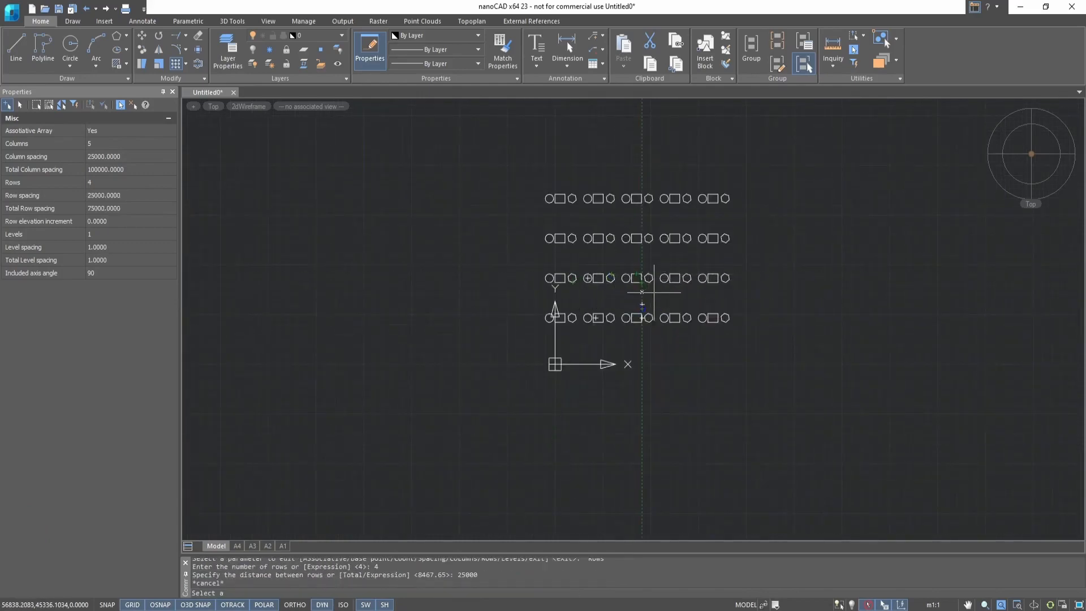
Try out the array's column-count and row-count grips, cancelling each edit.
scroll(672, 235, "up", 2)
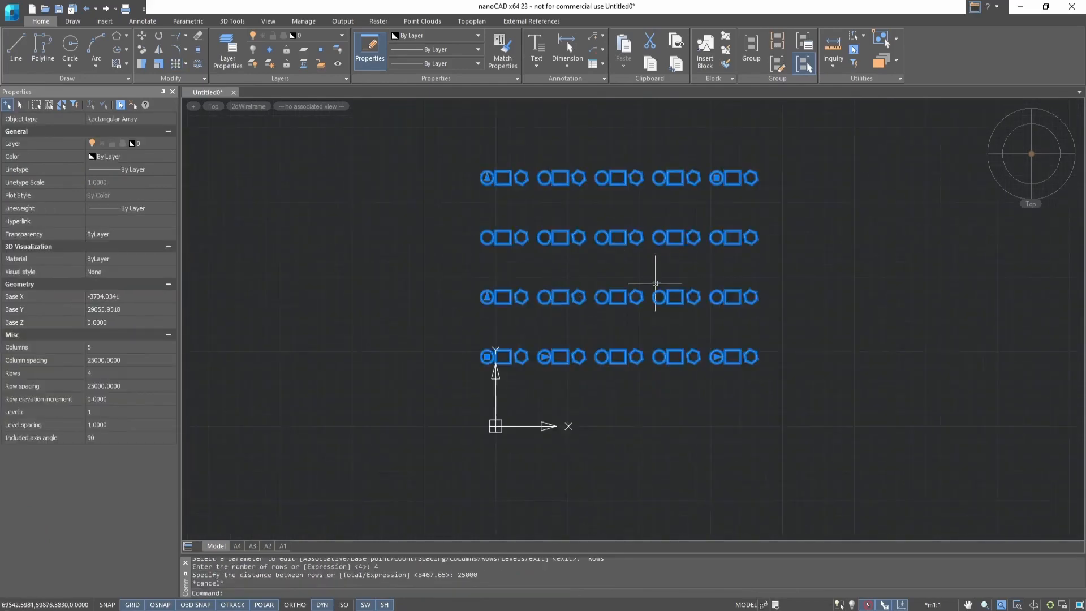
scroll(655, 283, "up", 2)
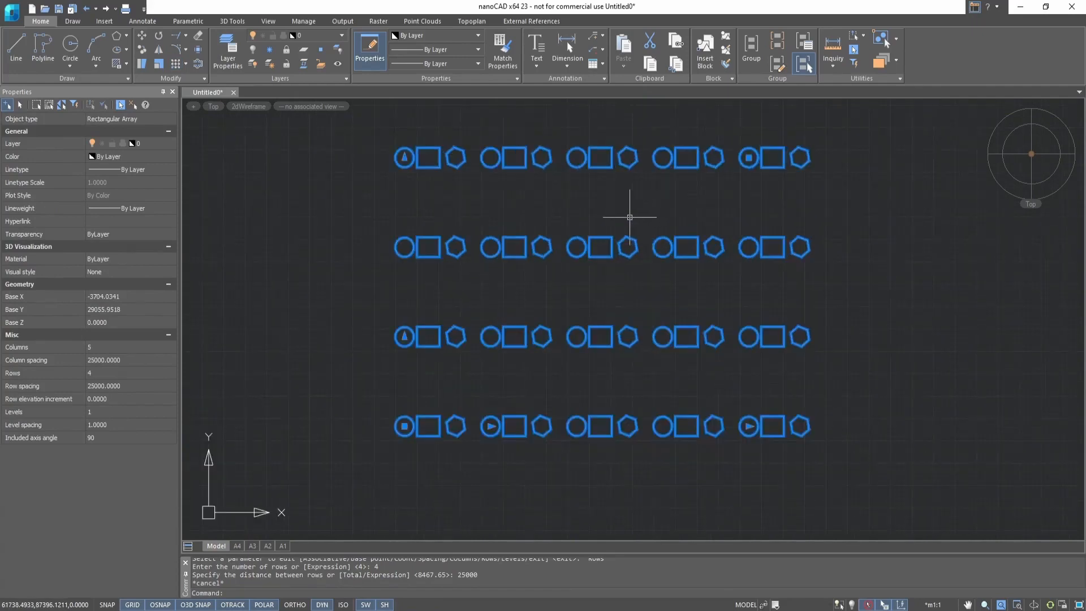
scroll(413, 158, "down", 2)
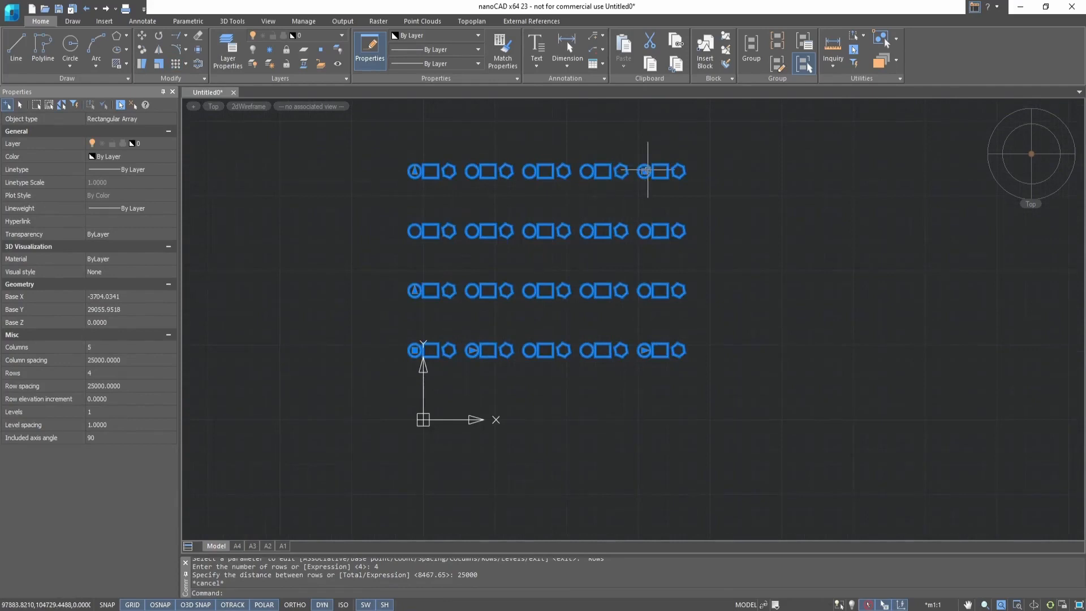
mouse_move(644, 171)
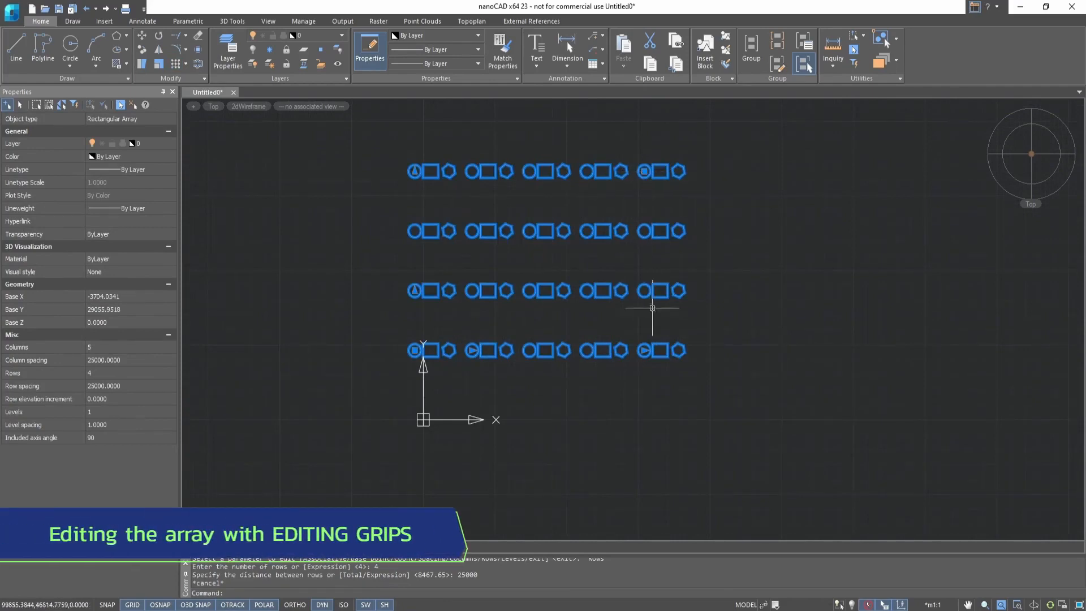
left_click(644, 350)
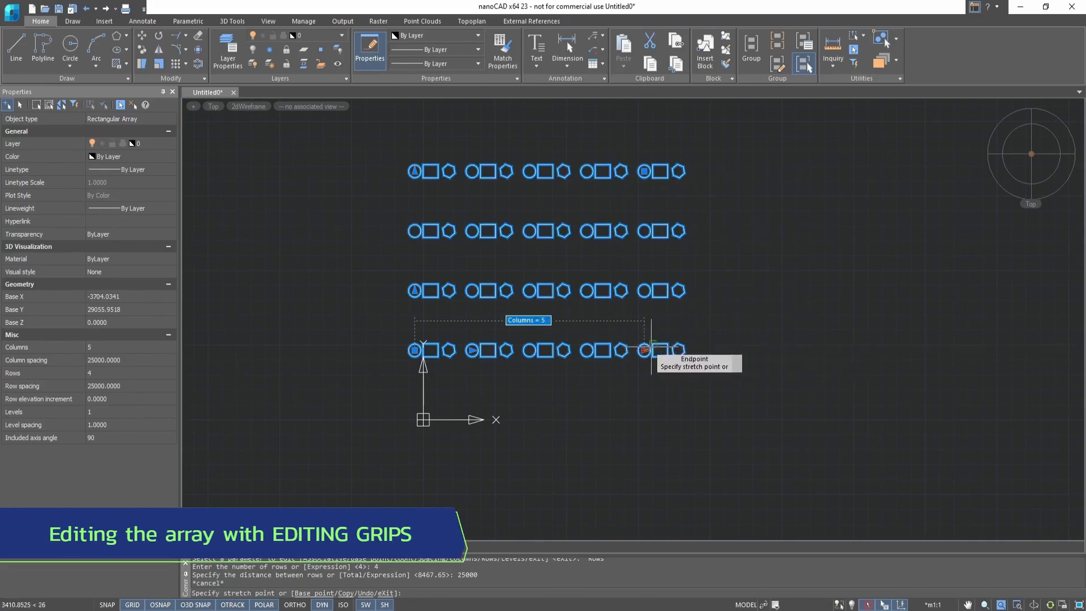
key("Escape")
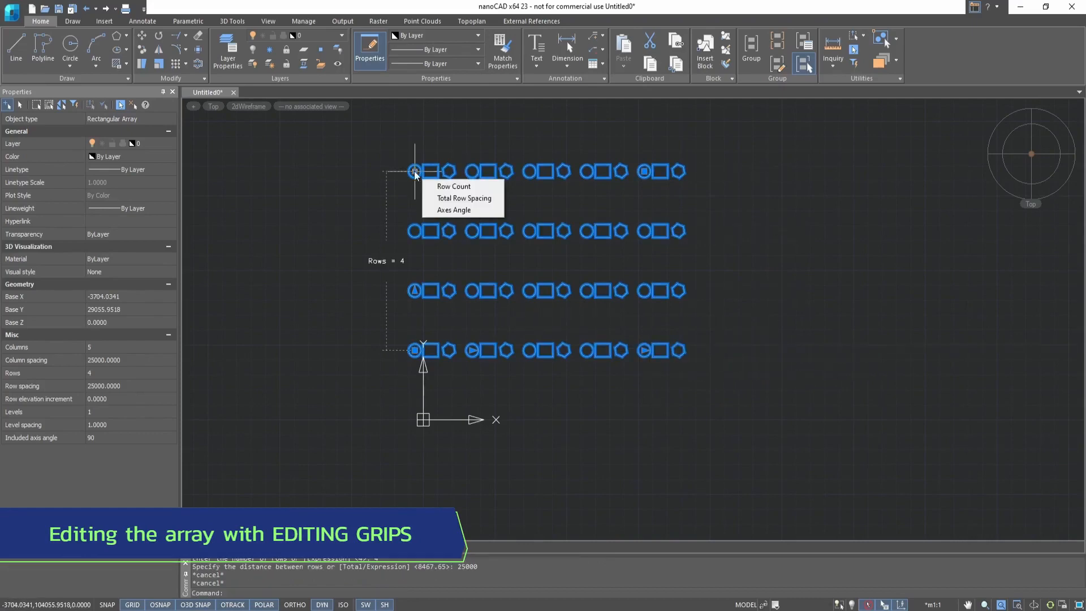
left_click(414, 172)
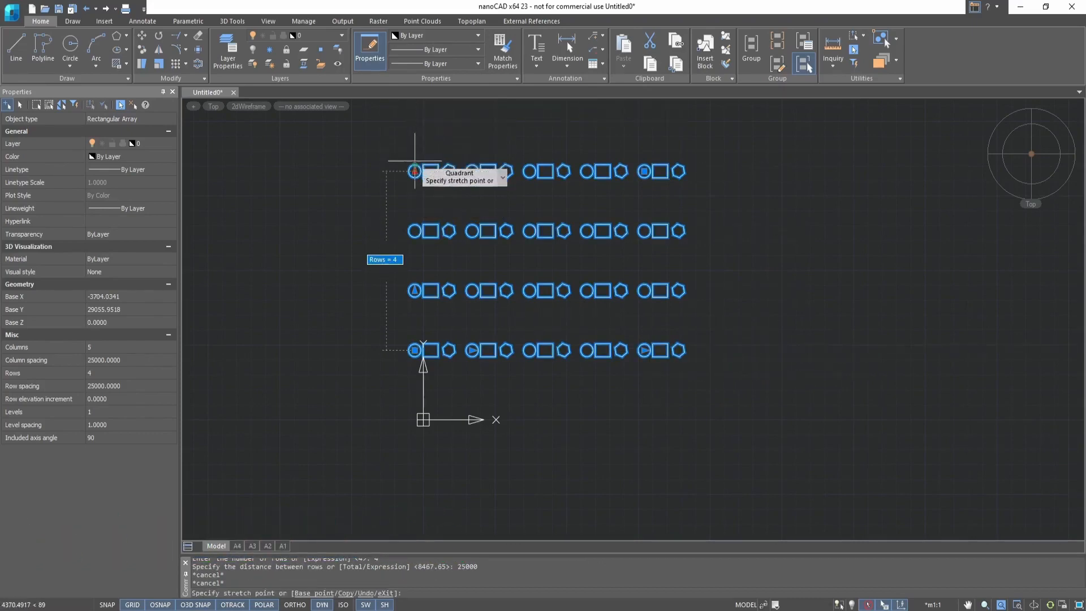
scroll(414, 119, "down", 3)
key("Escape")
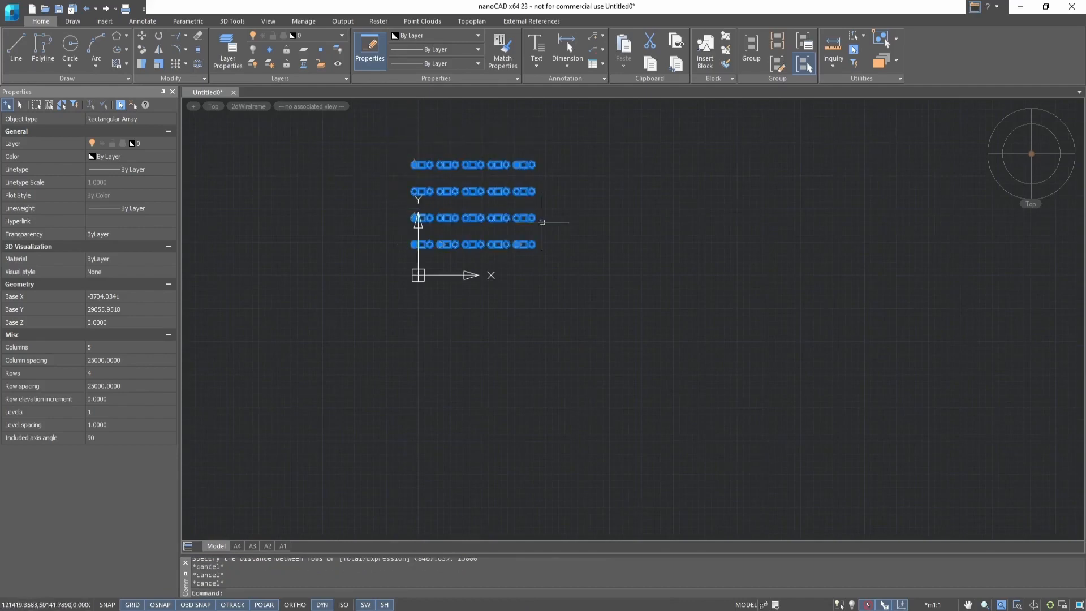
left_click(516, 245)
key("Escape")
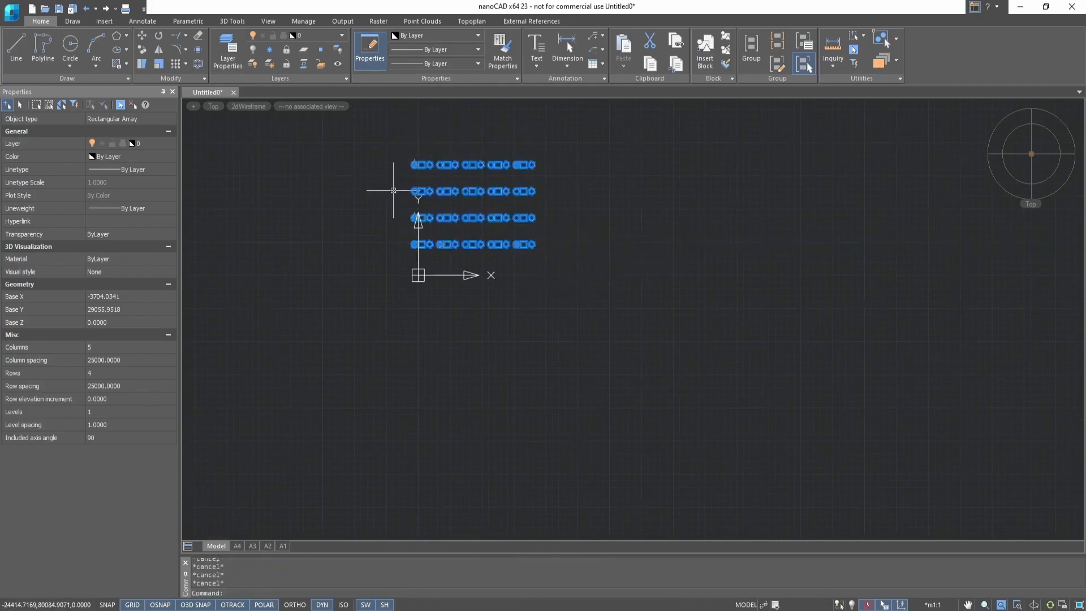
Try stretching the array's row and column spacing and moving it with its grips, cancelling each edit.
scroll(388, 187, "up", 2)
left_click(426, 232)
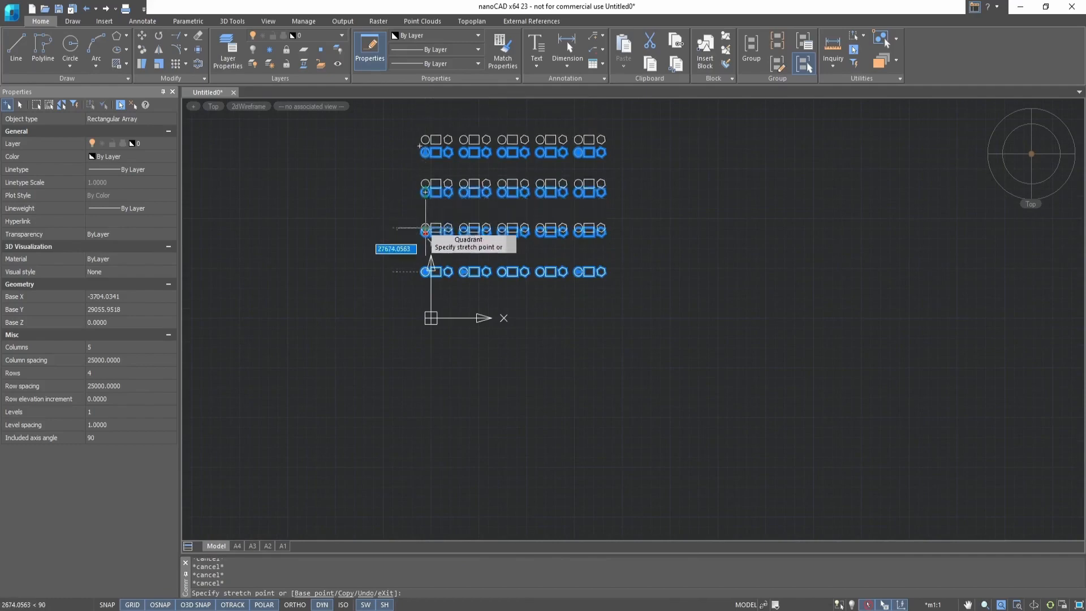
key("Escape")
left_click(425, 272)
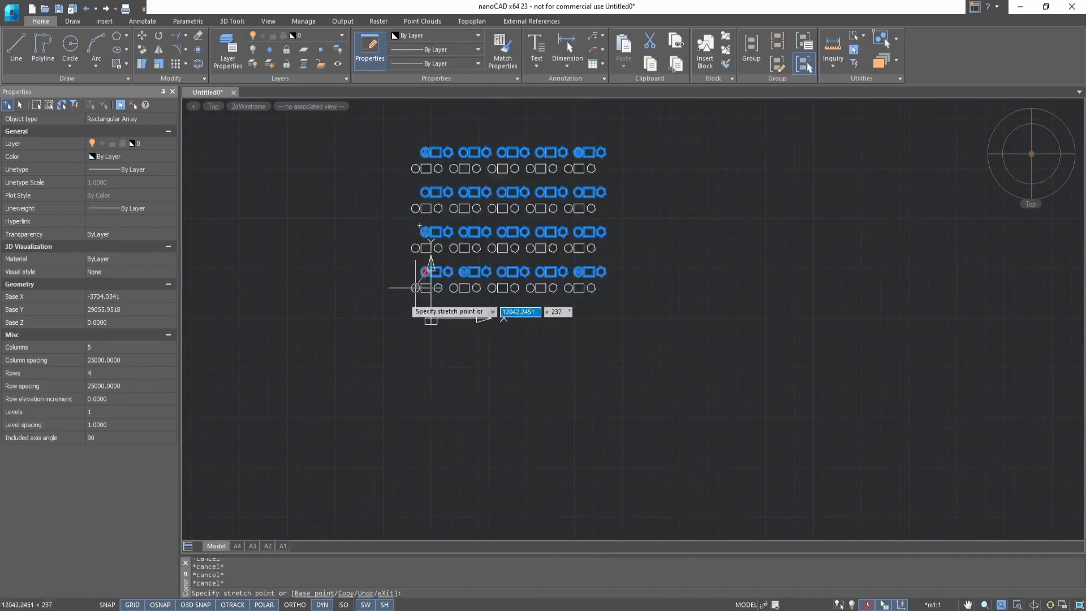
key("Escape")
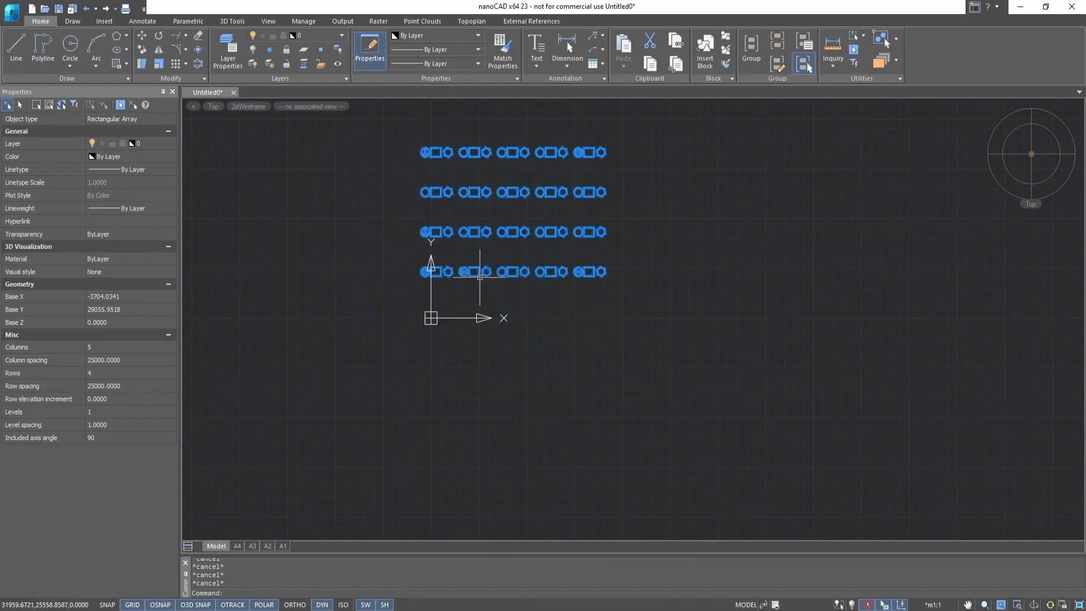
left_click(463, 272)
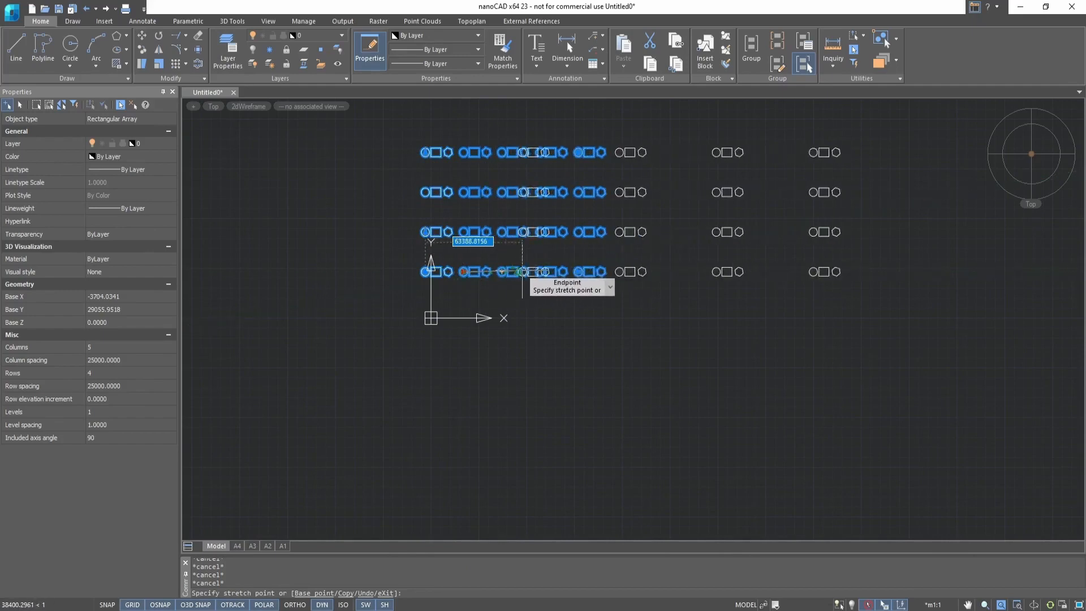
key("Escape")
Edit the rectangular array with the Source option to open its source objects for editing.
scroll(468, 227, "up", 5)
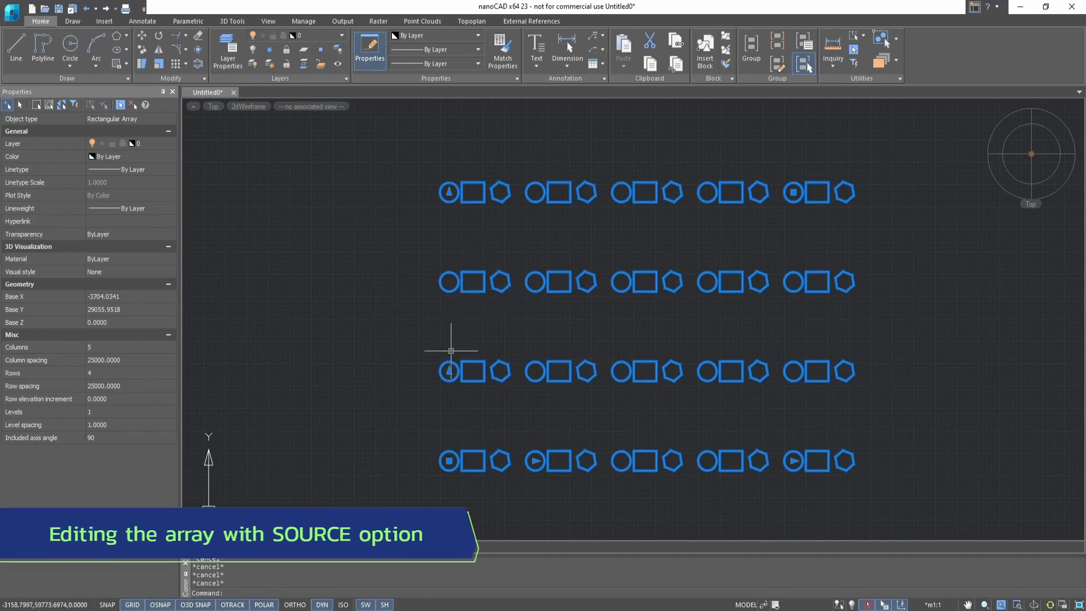
left_click(448, 371)
key("Escape")
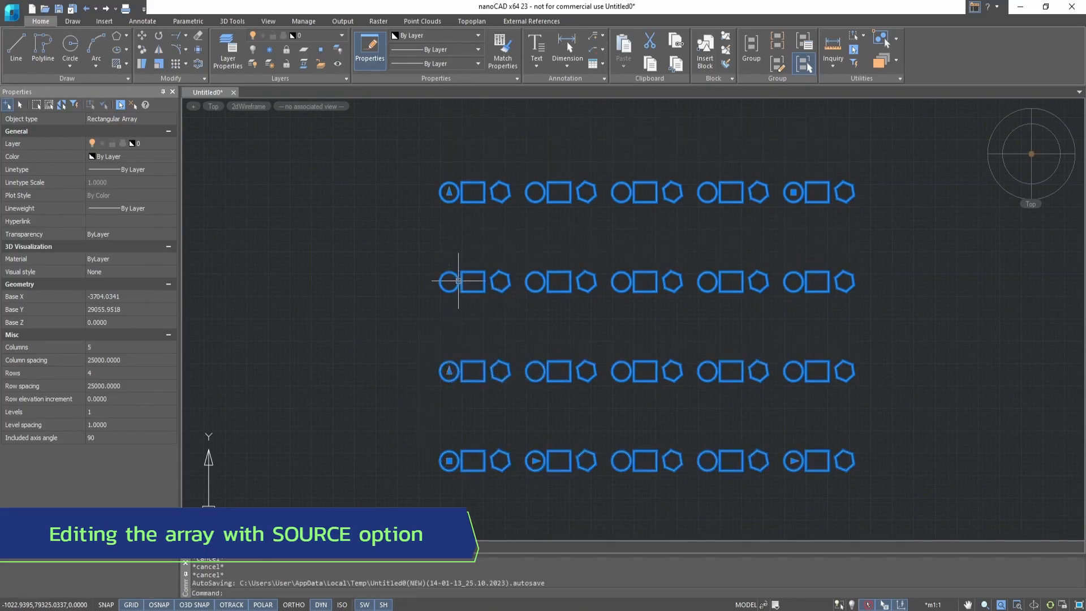
double_click(458, 281)
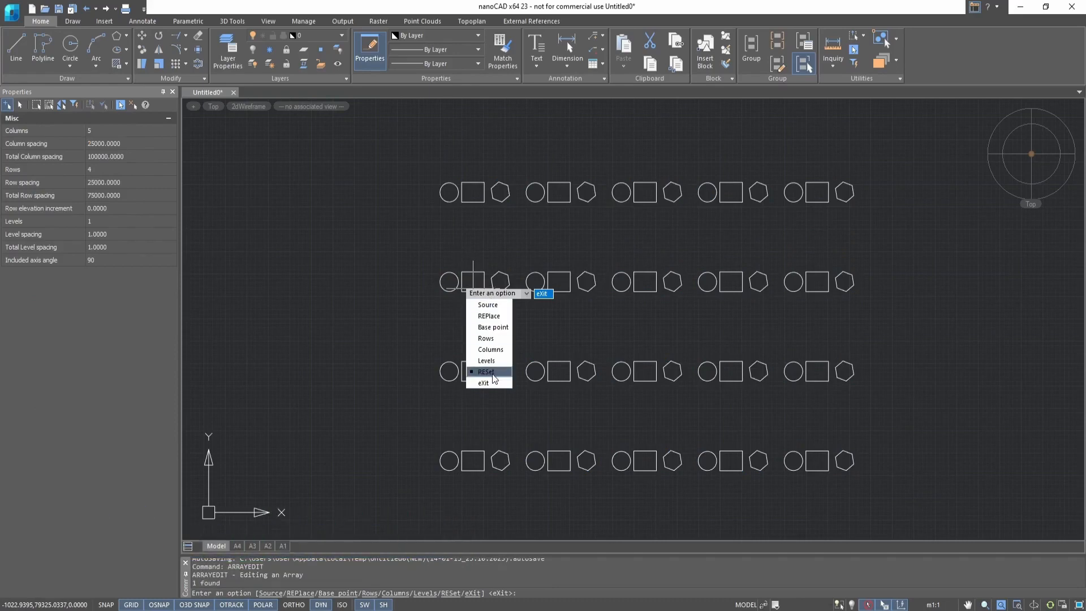
left_click(487, 305)
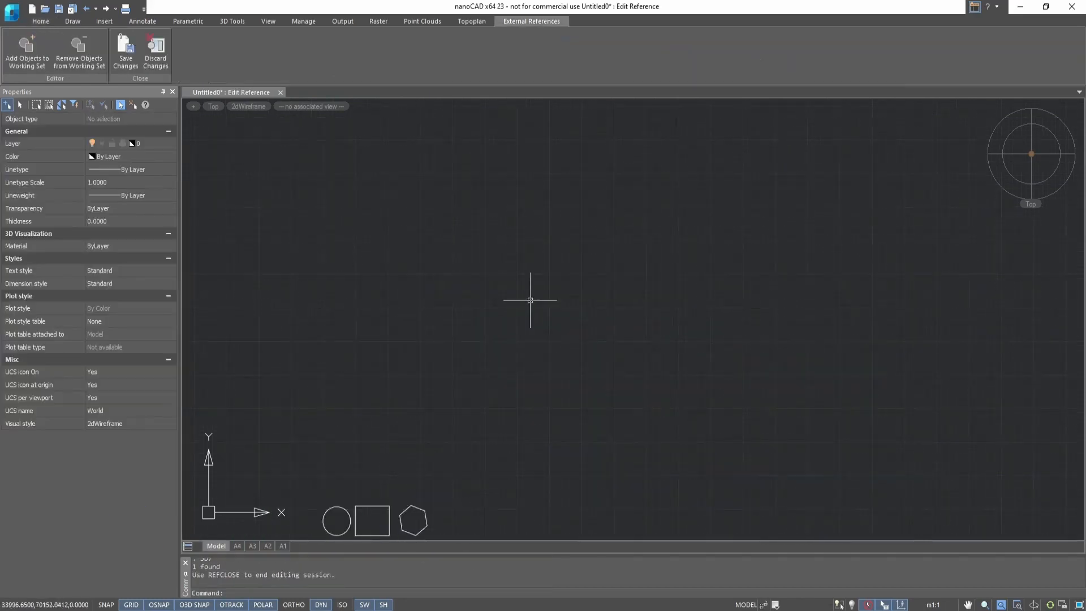
Draw a concentric circle about 1700 in radius inside the source circle and delete the larger original circle.
scroll(565, 306, "up", 3)
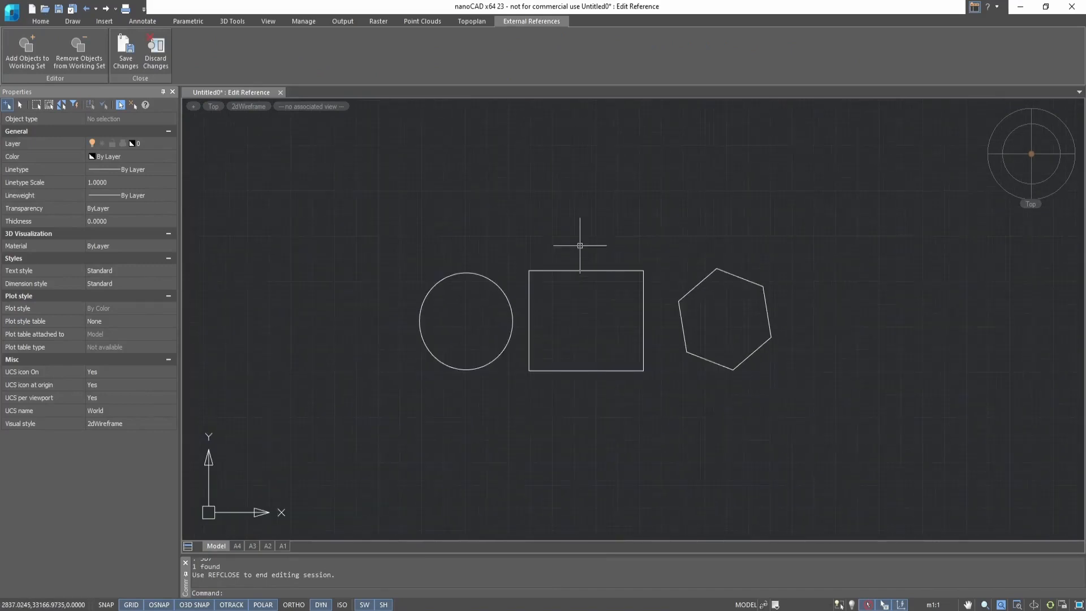
scroll(571, 243, "down", 2)
left_click(535, 270)
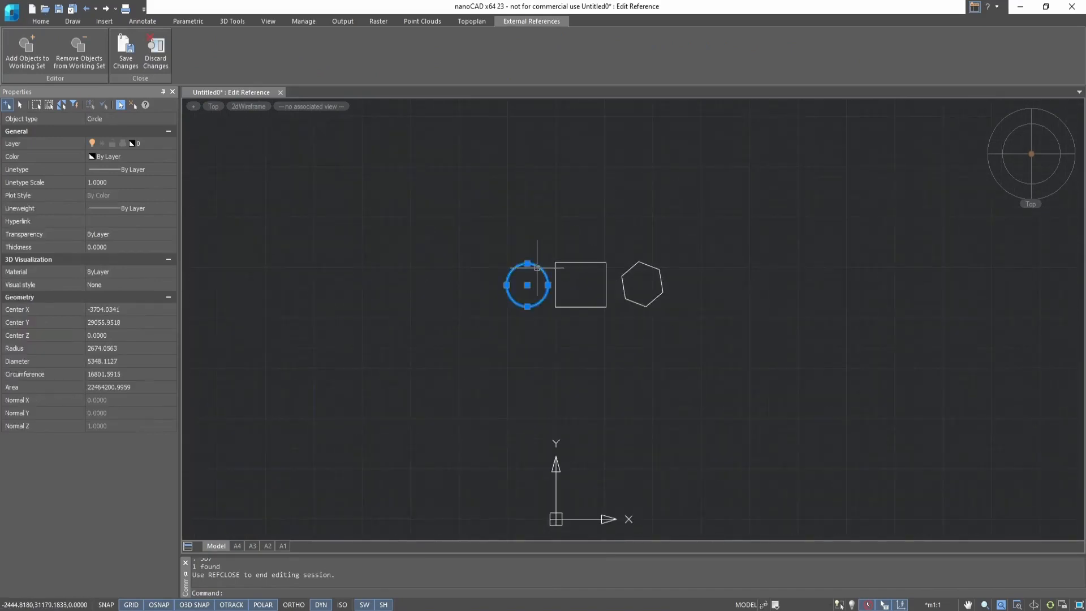
left_click(36, 21)
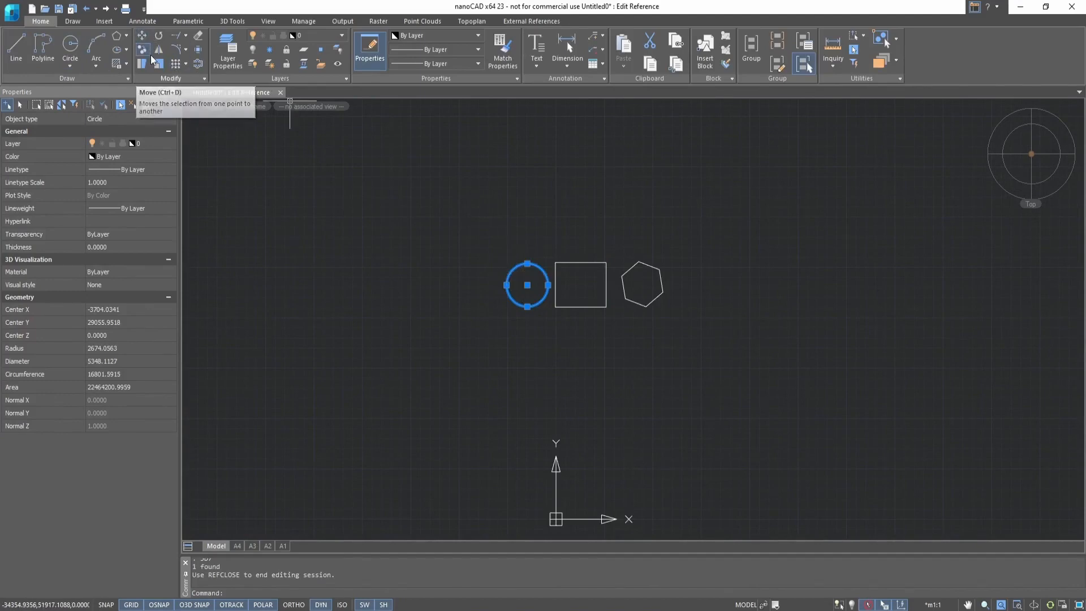
left_click(79, 42)
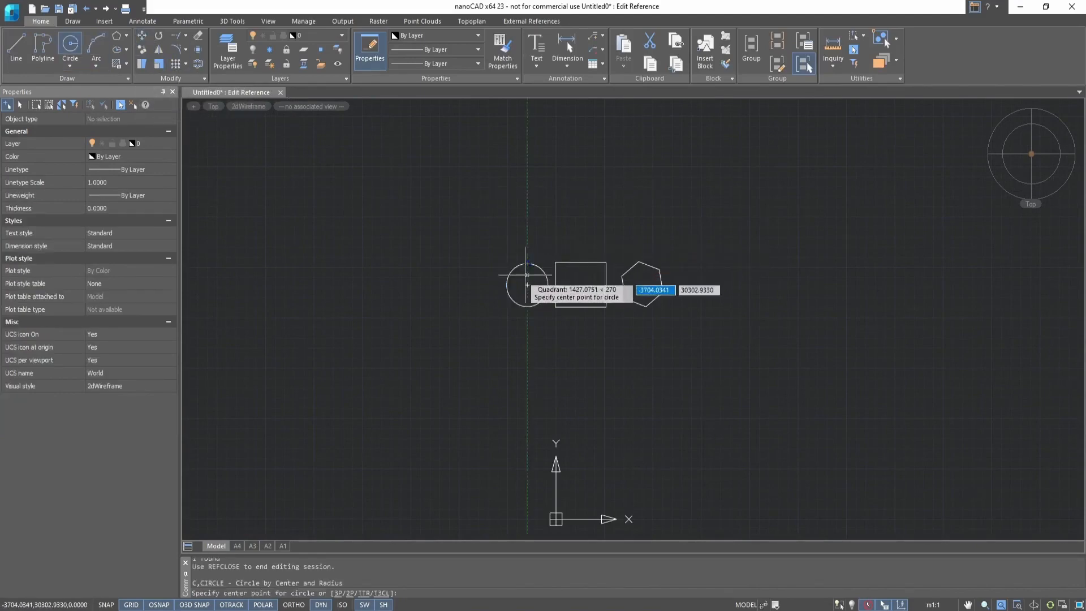
left_click(527, 284)
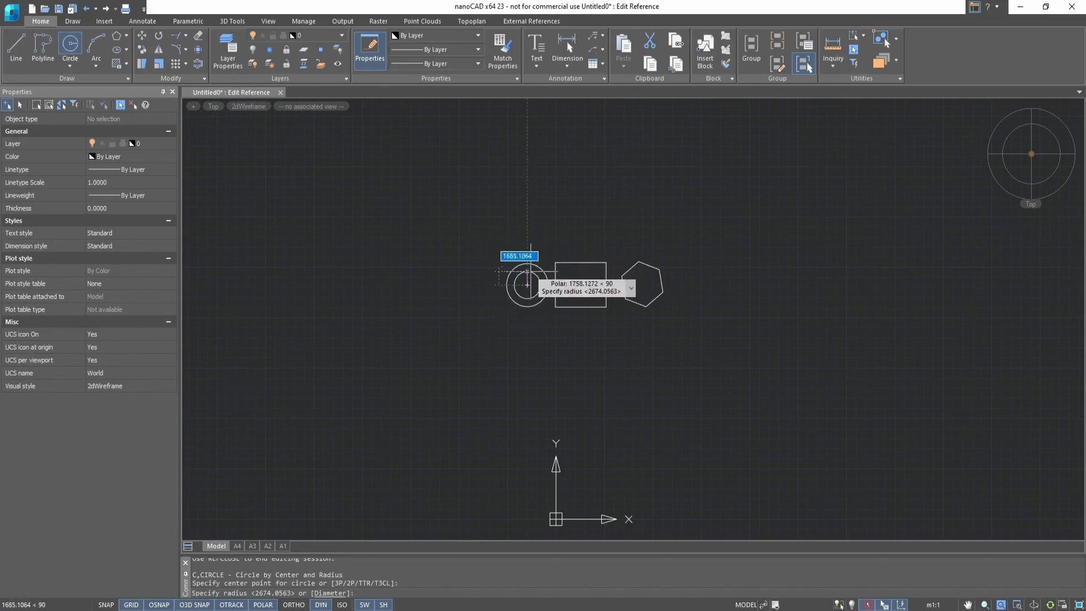
key("Escape")
scroll(535, 264, "up", 2)
left_click(534, 263)
key("Delete")
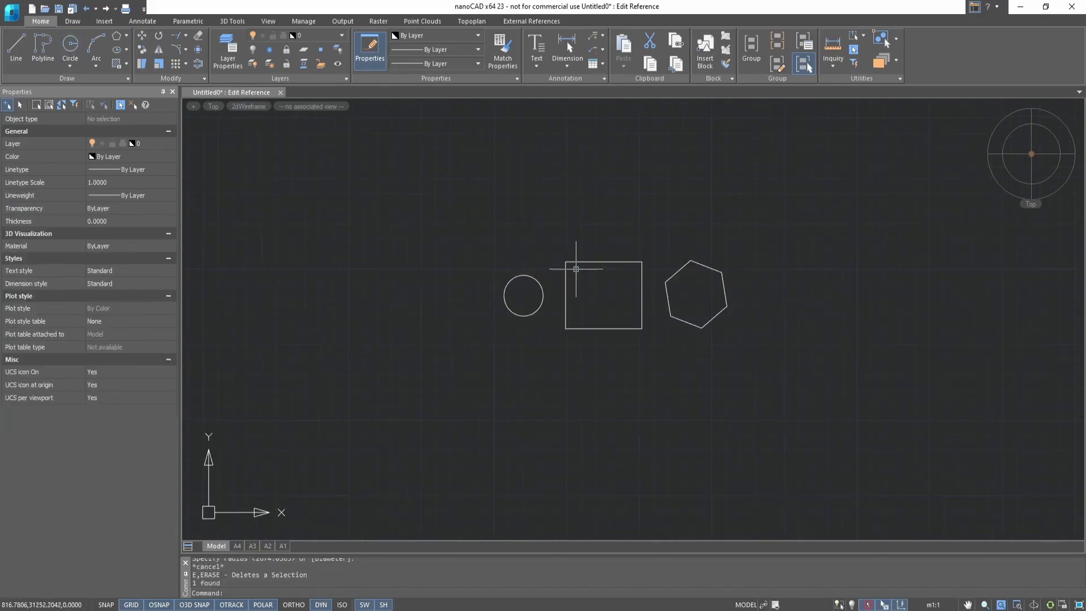
Replace the source rectangle with an open zigzag polyline of three segments between the circle and the hexagon.
left_click(576, 261)
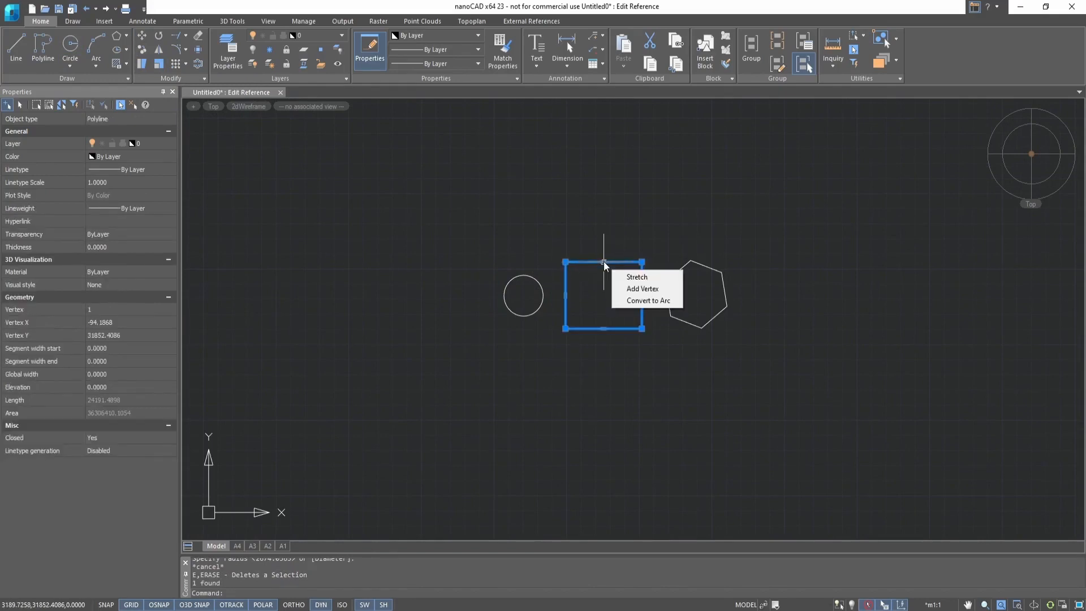
key("Delete")
left_click(43, 51)
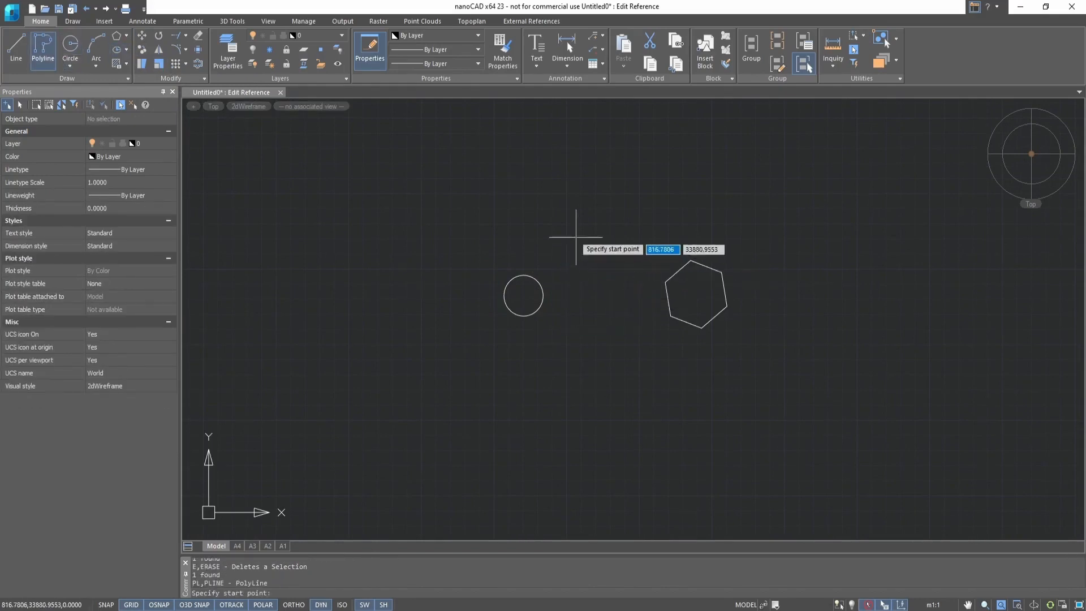
left_click(570, 235)
left_click(614, 264)
left_click(582, 296)
left_click(619, 361)
key("Escape")
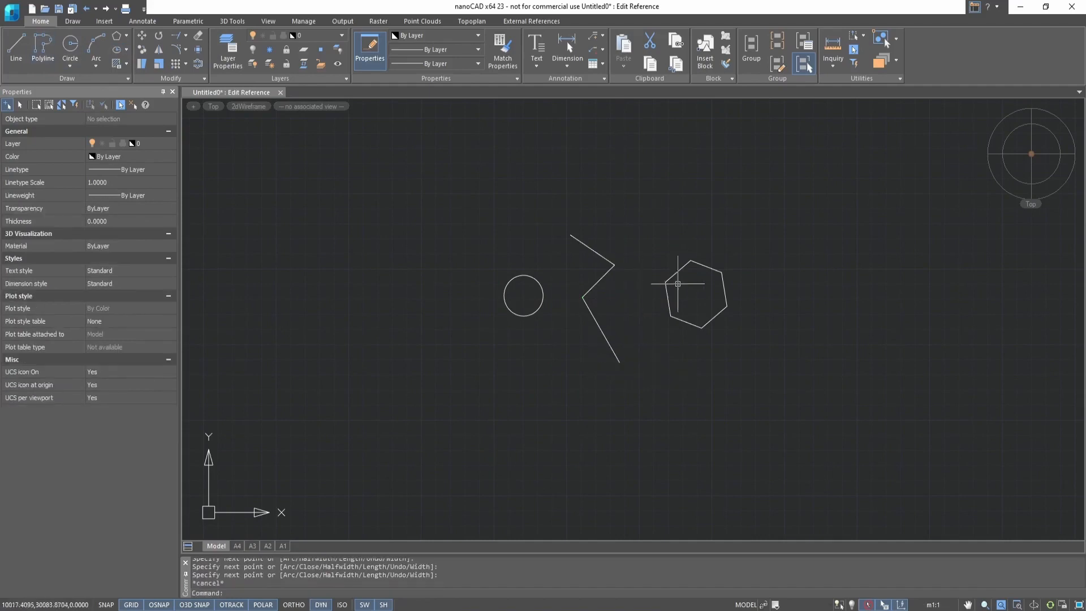
Stretch the hexagon's right edge horizontally outward by about 2600.
left_click(719, 272)
left_click(722, 288)
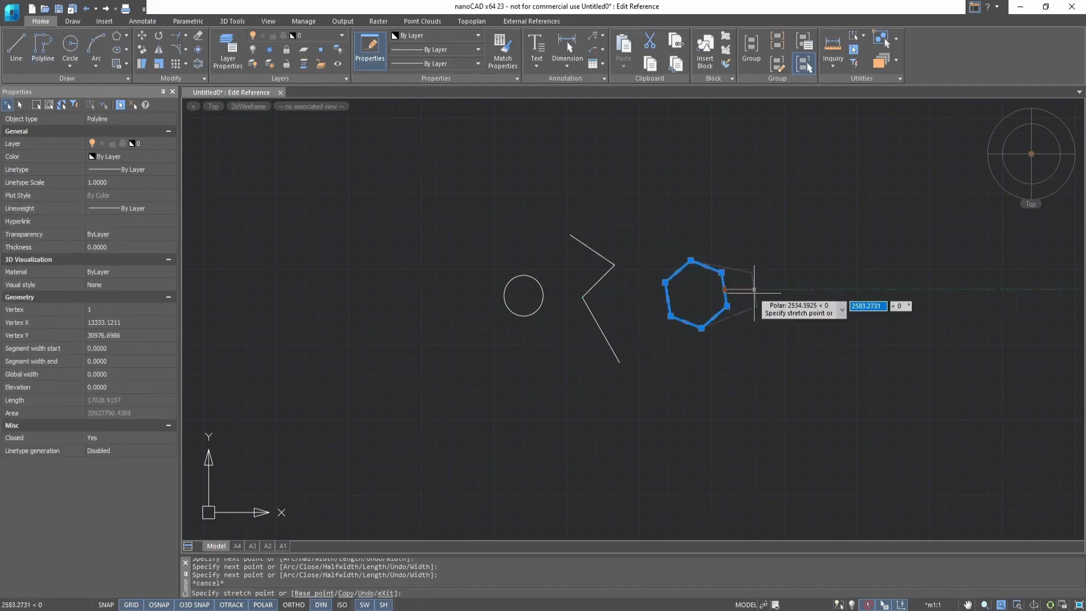
left_click(754, 289)
key("Escape")
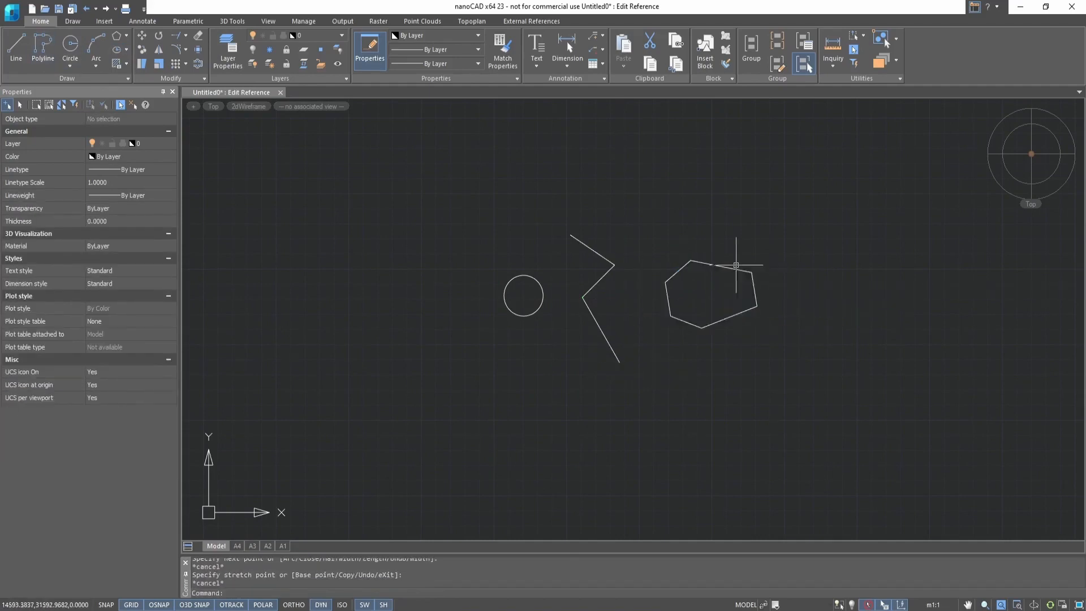
Save the source object changes, close the reference editing session and view the updated array.
left_click(508, 22)
left_click(126, 51)
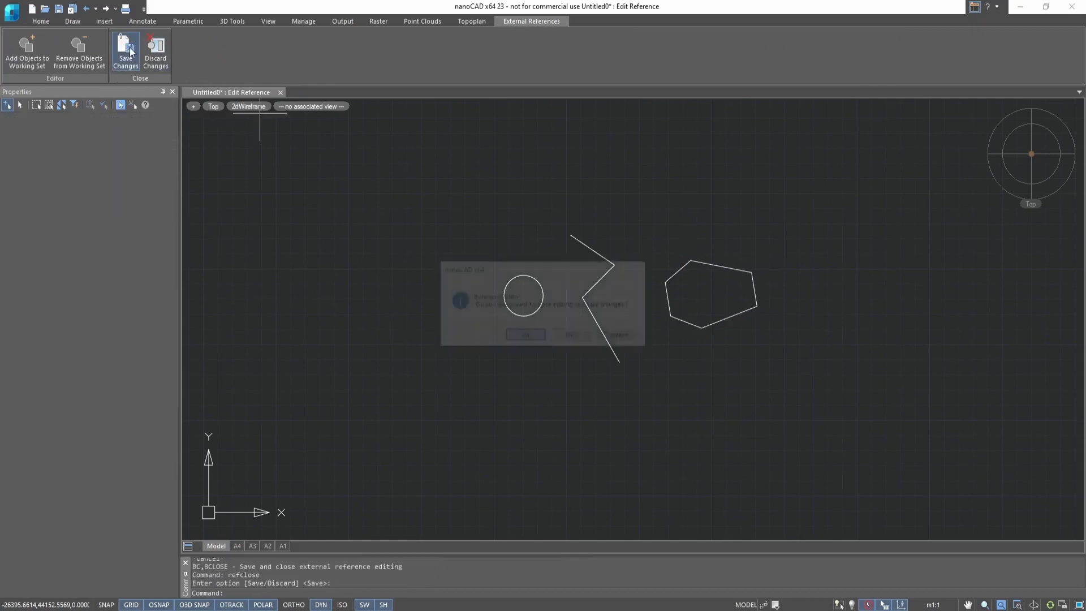
left_click(525, 336)
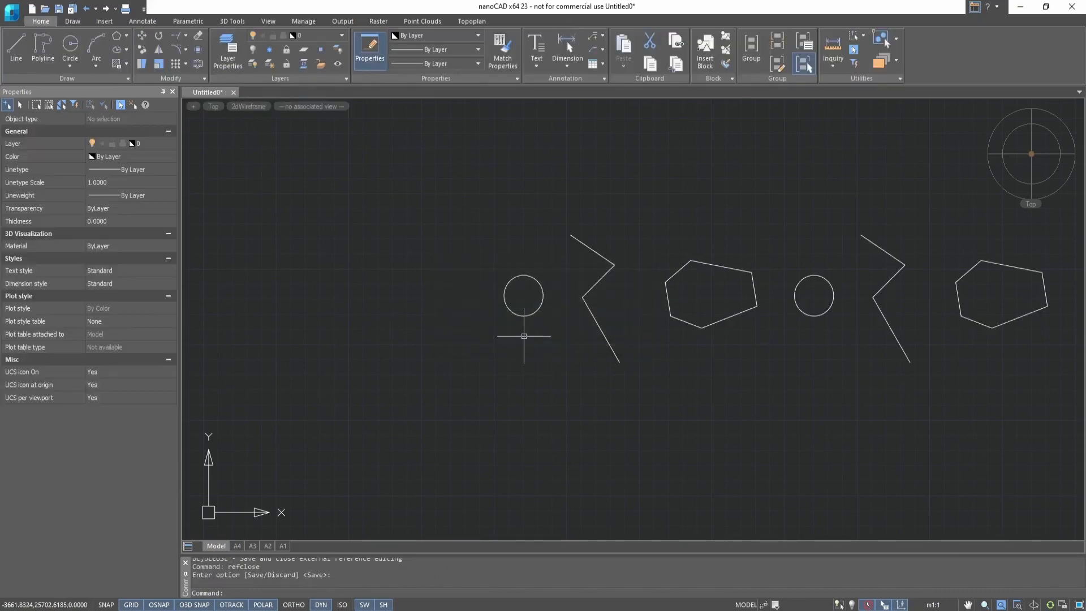
middle_click_drag(679, 245, 462, 315)
scroll(462, 315, "down", 7)
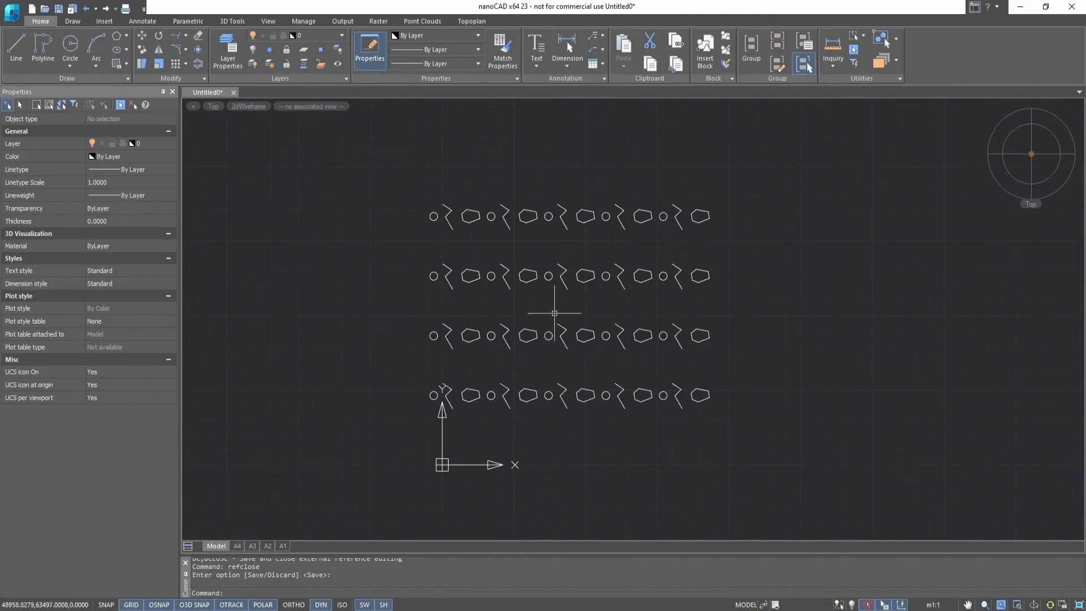
scroll(718, 318, "up", 2)
middle_click_drag(718, 319, 759, 315)
Undo the last four operations in the drawing.
key("ctrl+z")
key("ctrl+z")
key("ctrl+z")
key("ctrl+z")
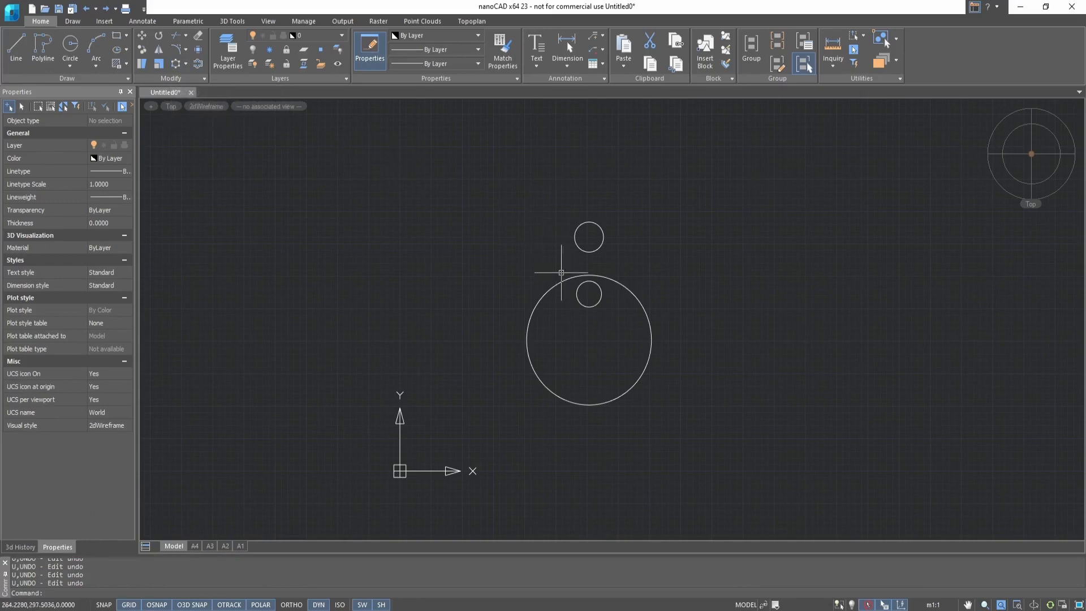
Create an associative polar array of the small inner circle around the large circle's center, with 6 items filling 360 degrees.
scroll(592, 334, "up", 2)
middle_click_drag(592, 333, 592, 366)
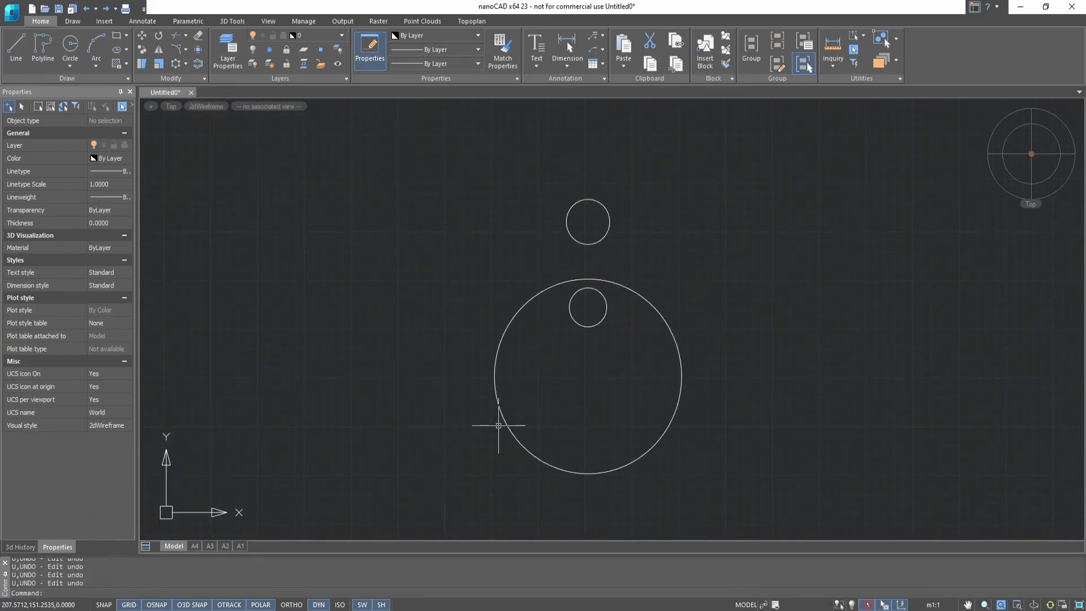
left_click(586, 323)
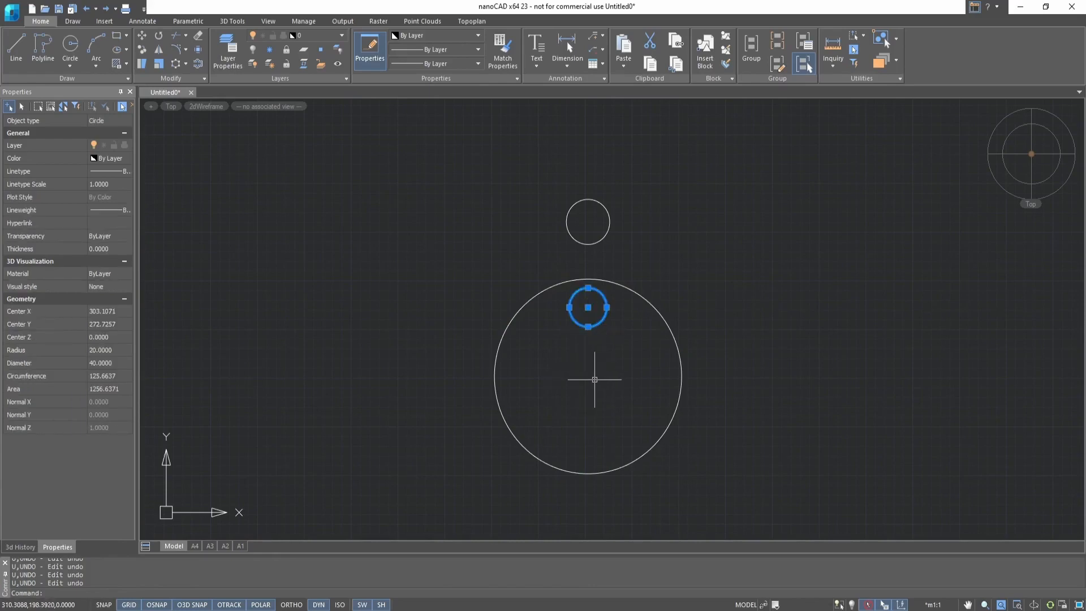
left_click(177, 68)
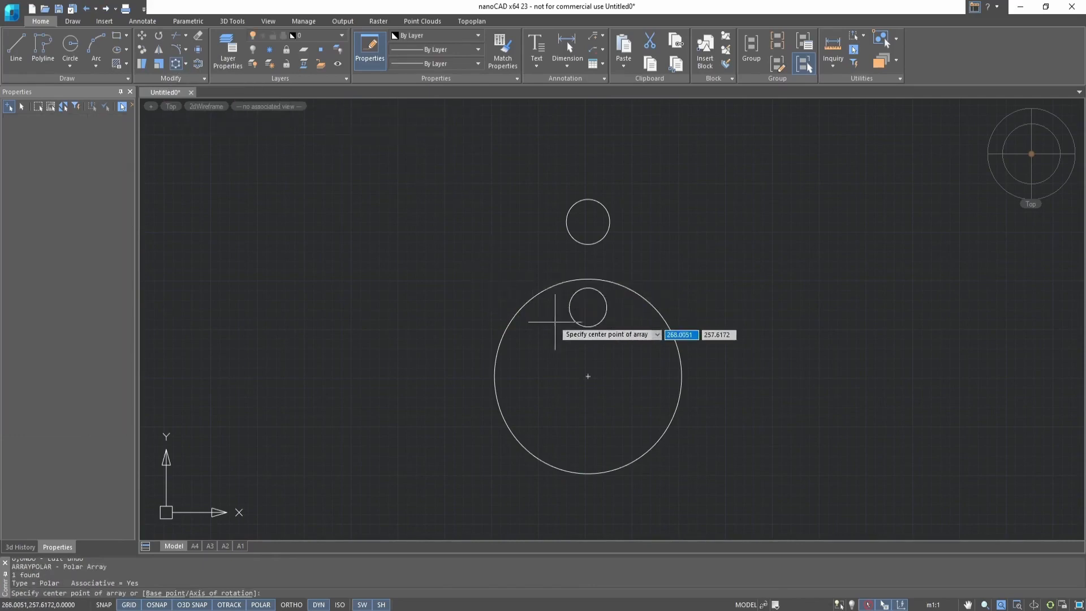
left_click(588, 376)
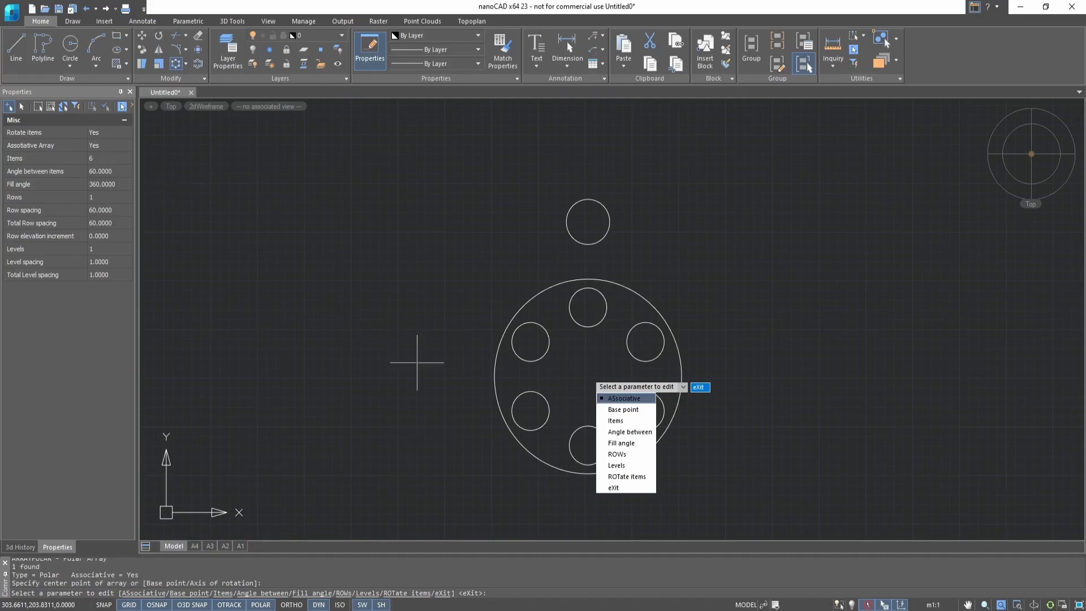
key("Return")
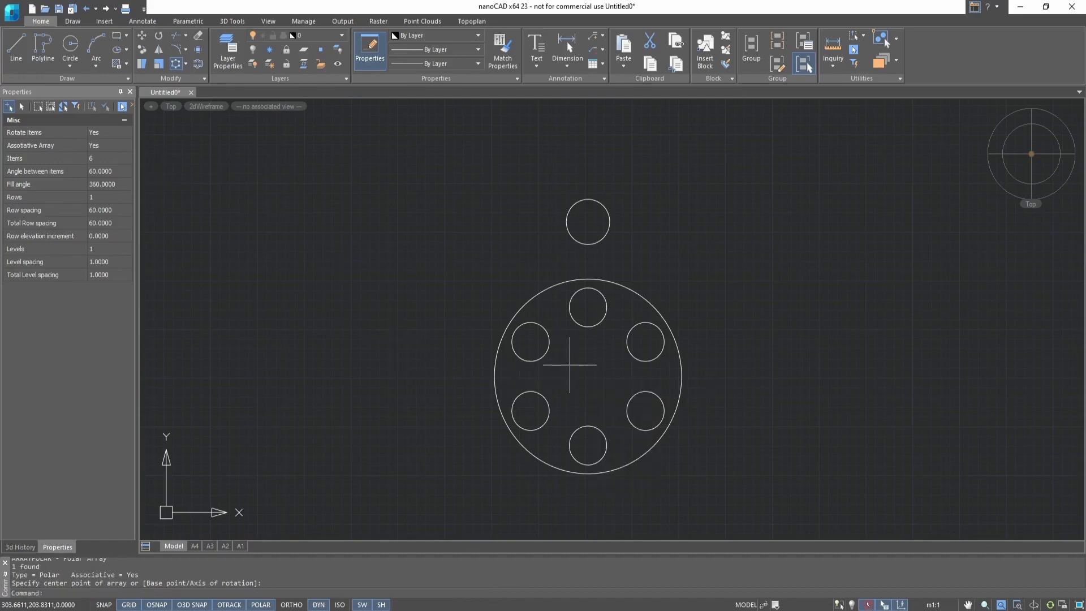
Try the polar array's center and item-angle grips, cancelling each edit, and examine the base grip's options.
left_click(595, 324)
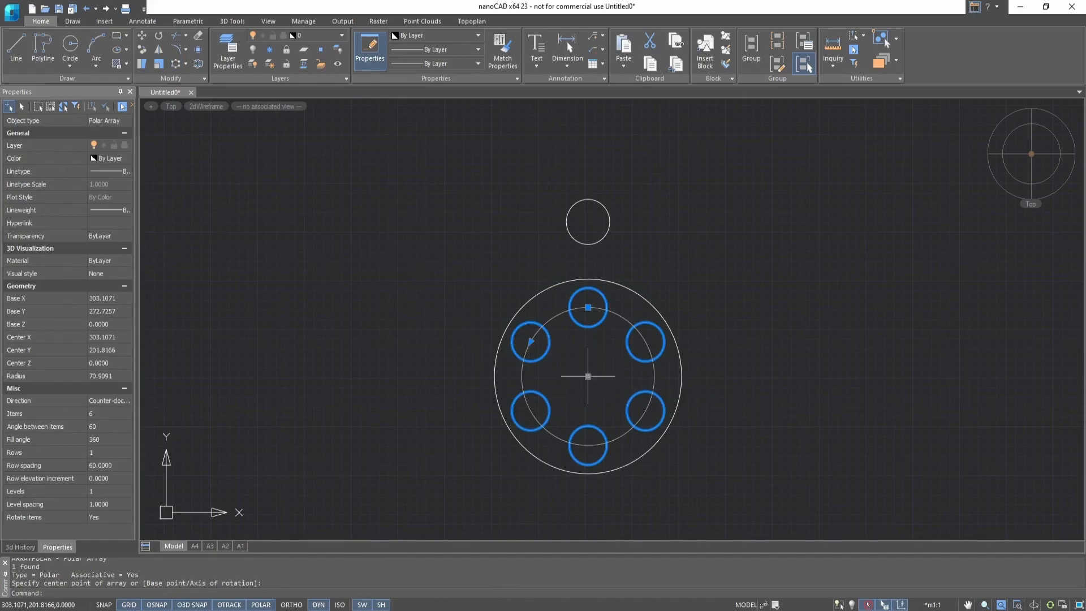
left_click(588, 376)
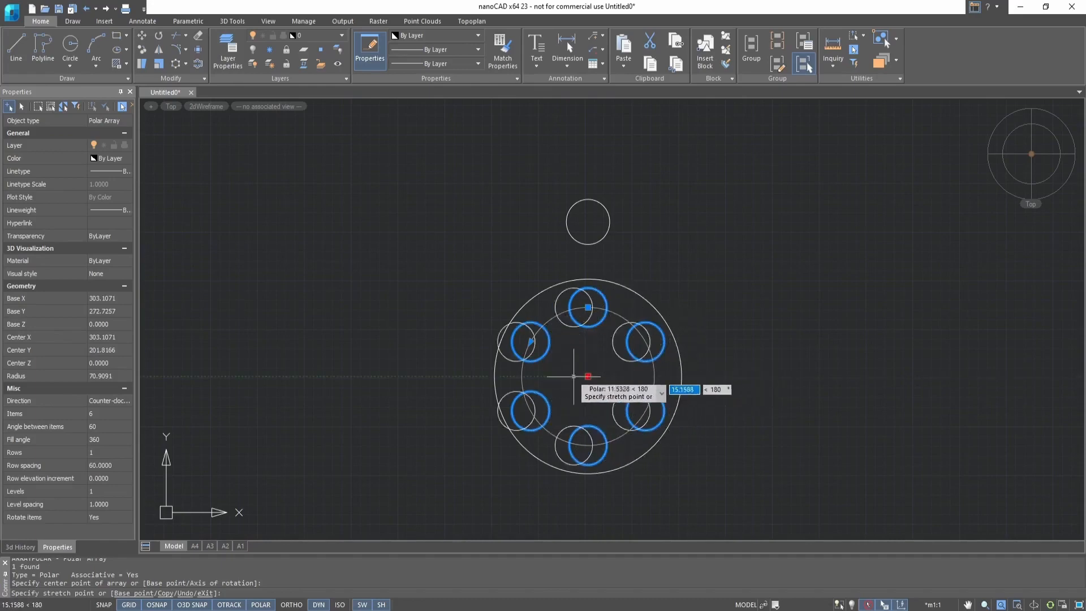
key("Escape")
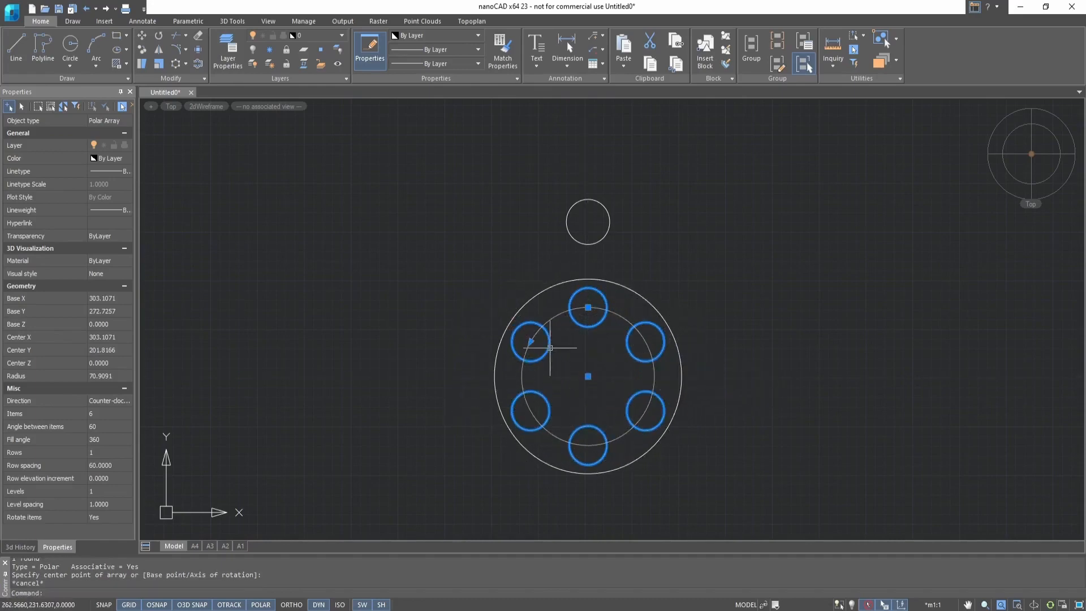
left_click(530, 342)
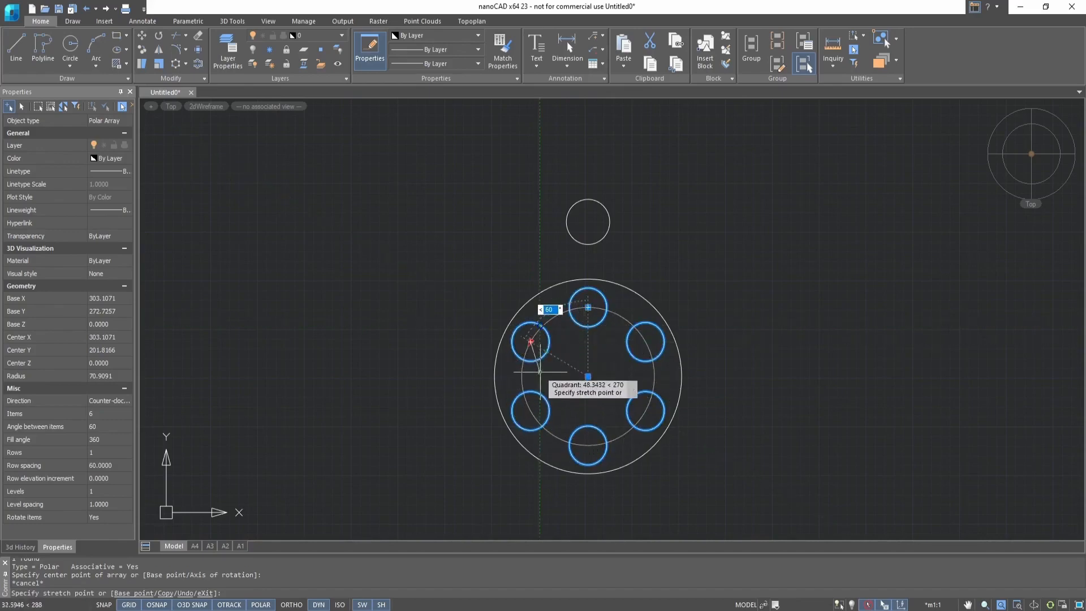
key("Escape")
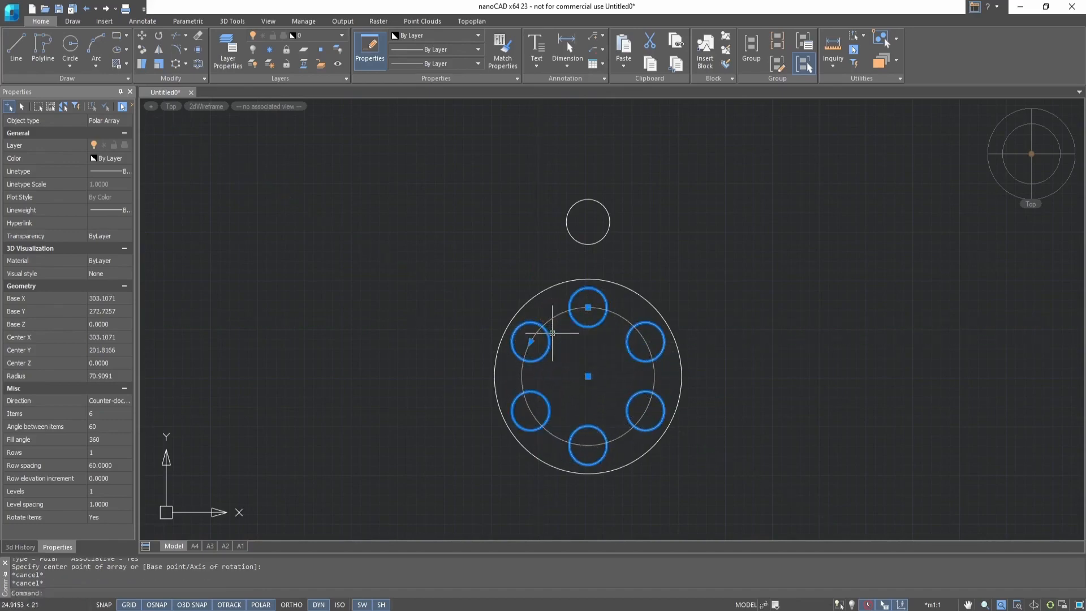
mouse_move(588, 307)
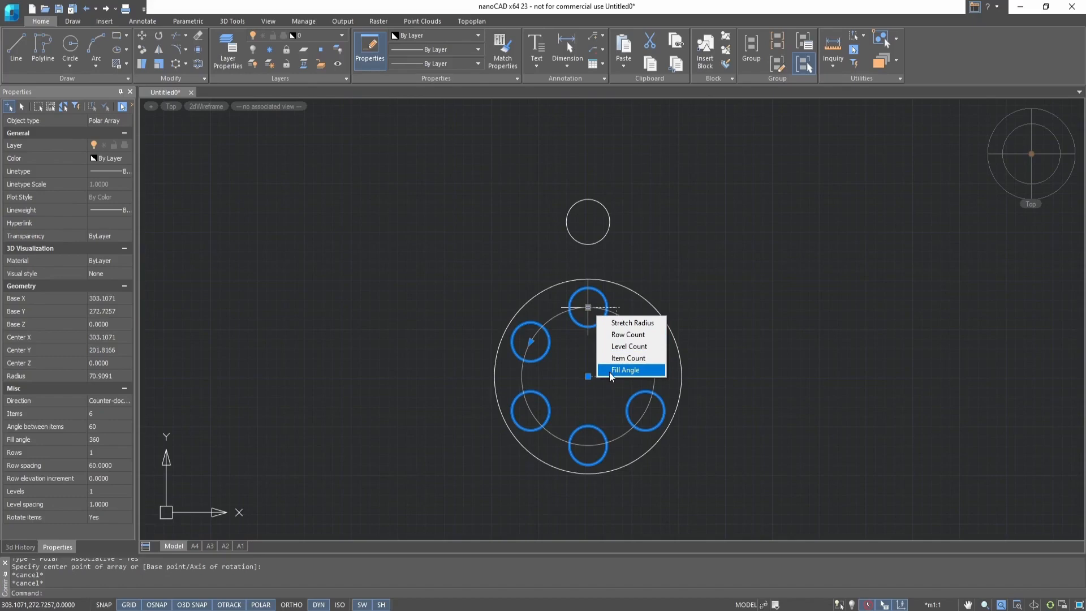
key("Escape")
key("Escape")
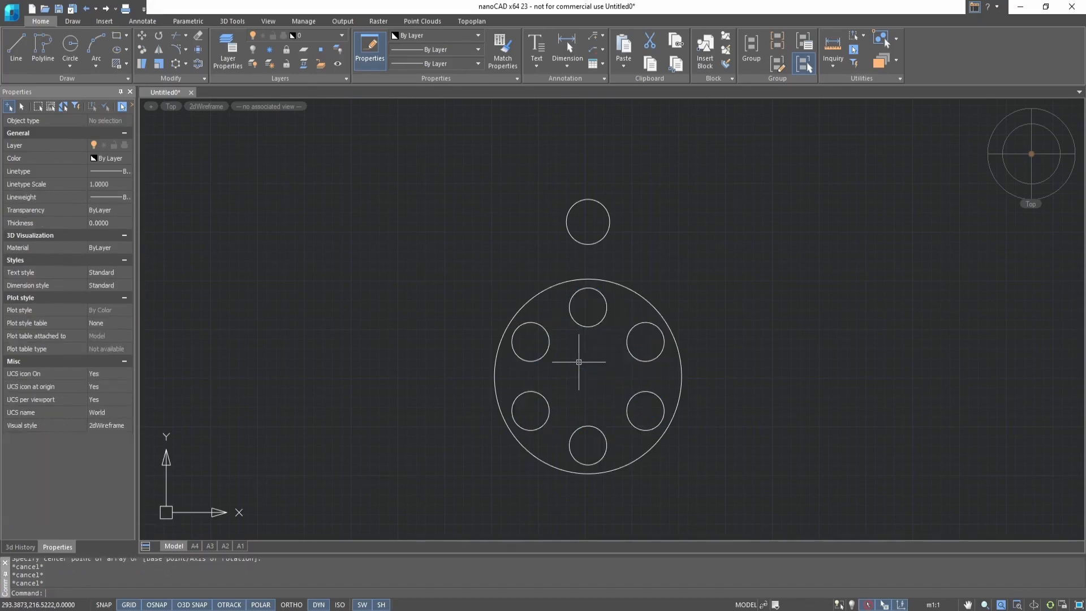
Create an associative polar array of the outer circle above around the large circle's center, with 6 items filling 360 degrees.
left_click(588, 243)
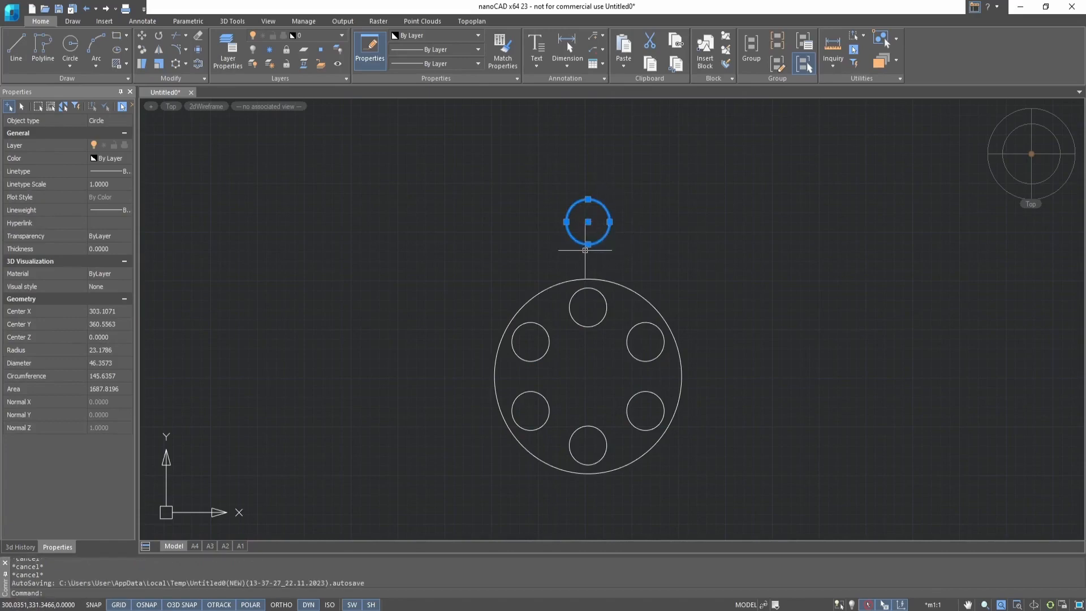
left_click(172, 64)
left_click(588, 376)
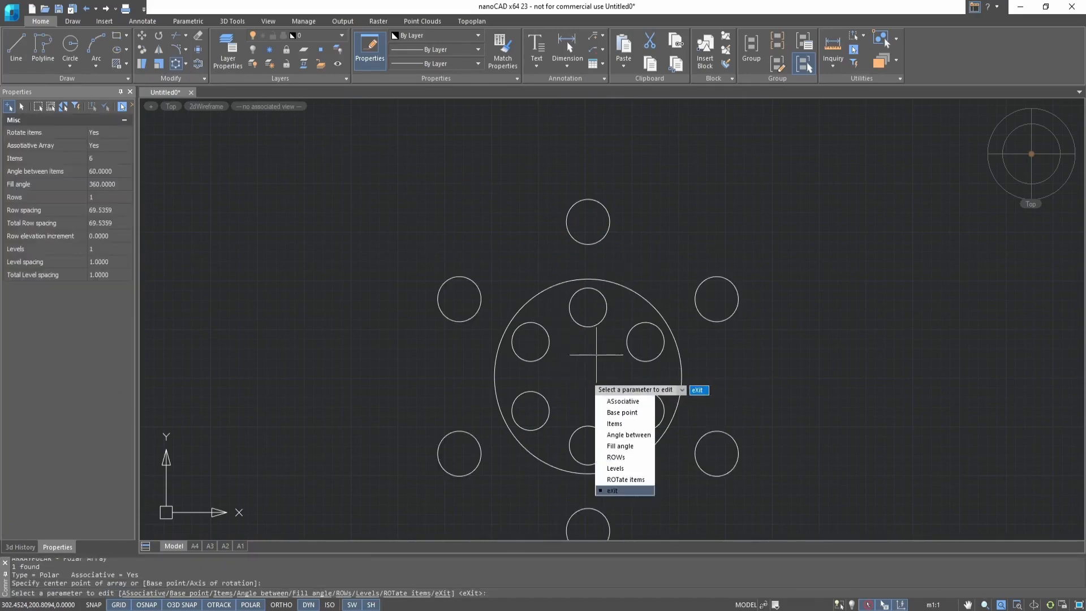
scroll(592, 336, "down", 2)
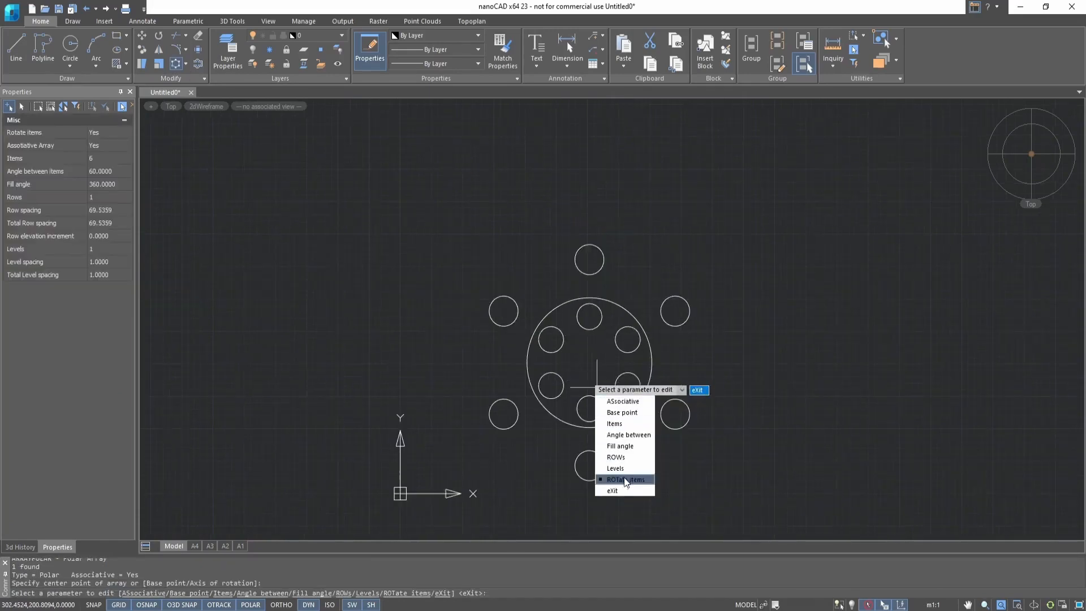
key("Return")
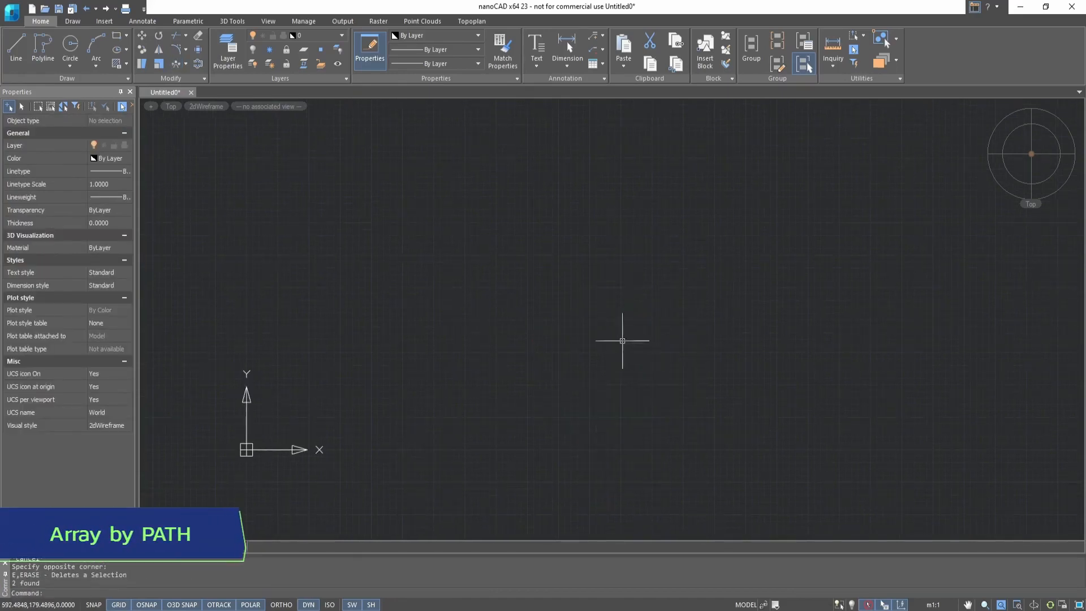
Draw a single horizontal line in the empty drawing and end the Line command.
left_click(16, 48)
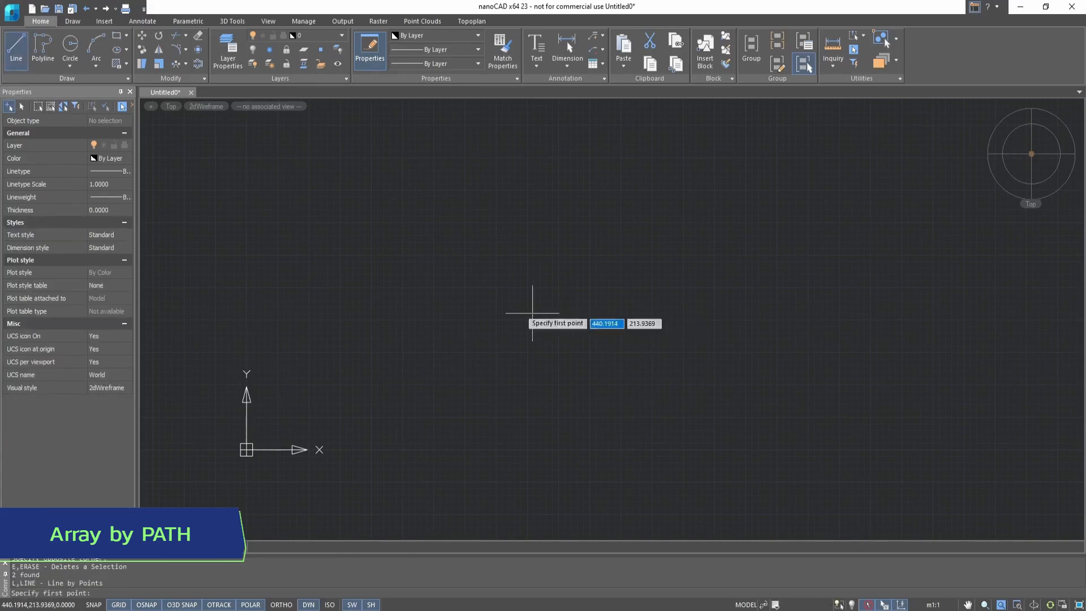
left_click(333, 341)
left_click(555, 341)
scroll(289, 263, "up", 4)
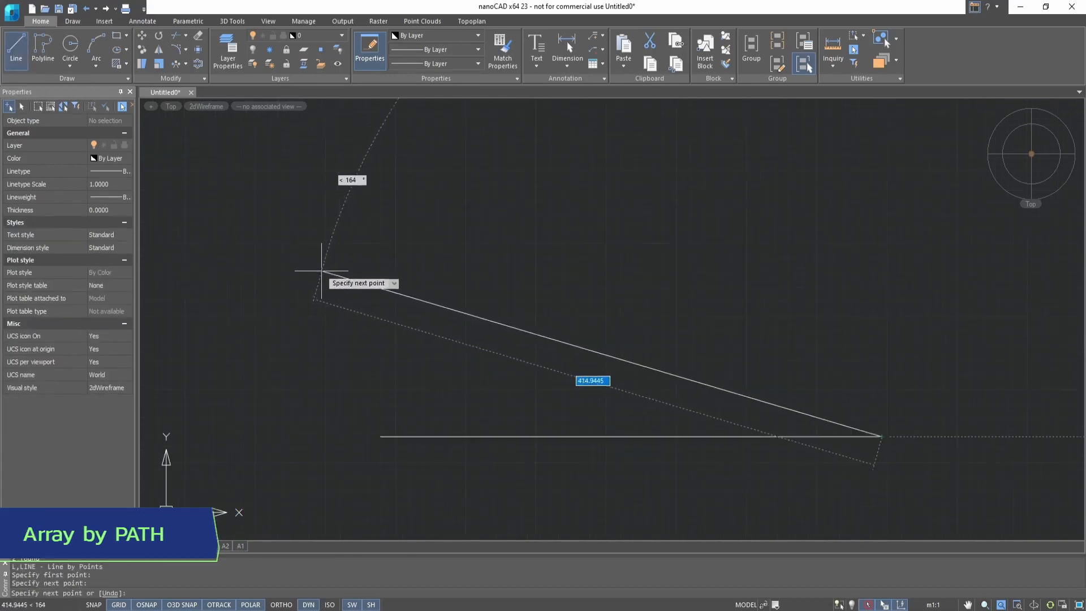
scroll(569, 314, "down", 2)
key("Escape")
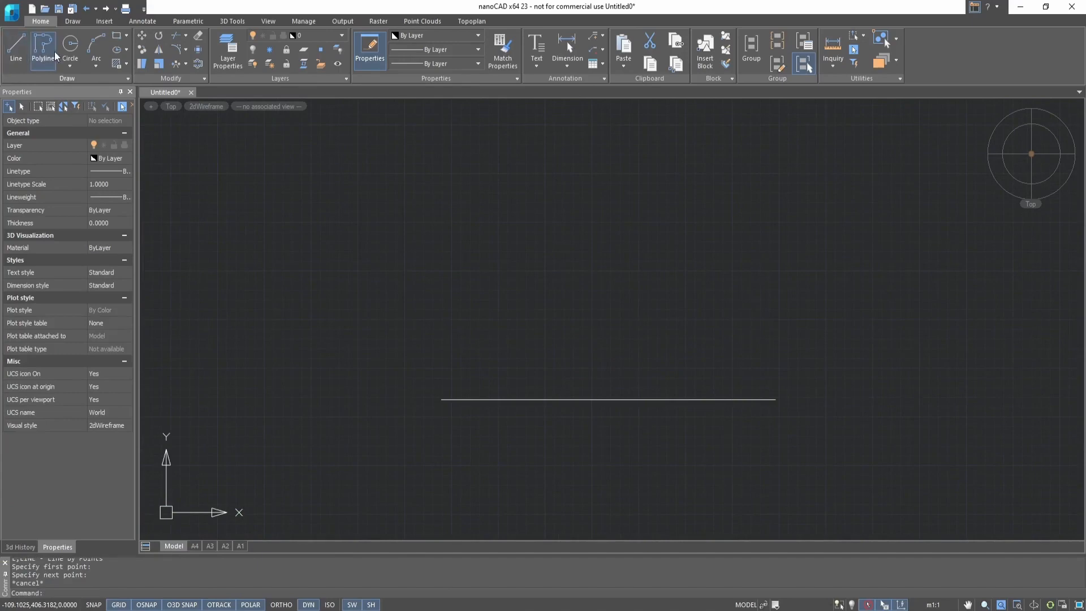
Draw a small circle above the start of the horizontal line.
left_click(70, 46)
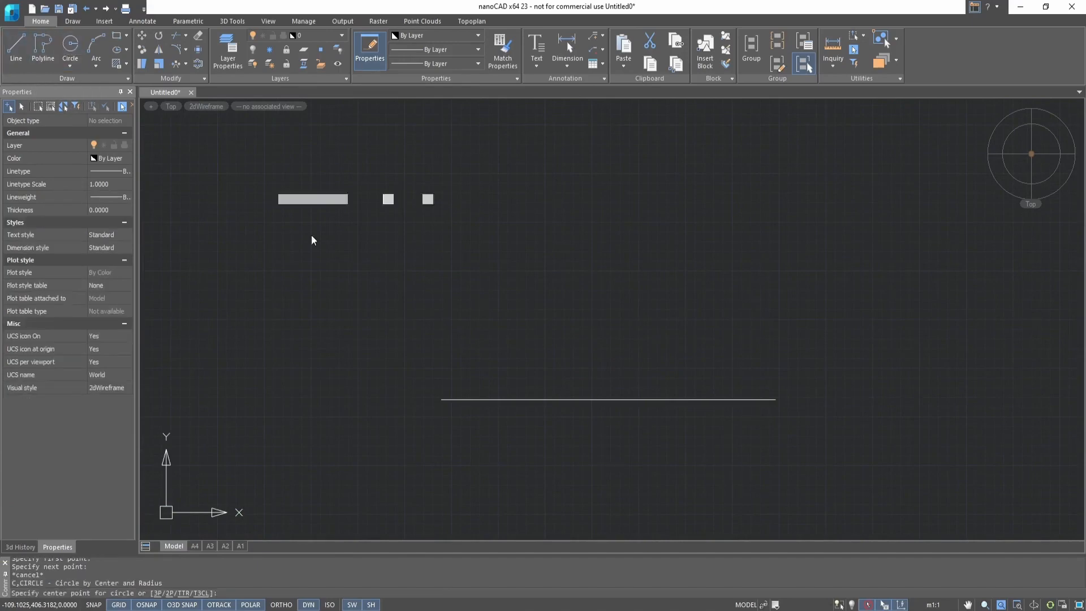
left_click(441, 339)
left_click(459, 325)
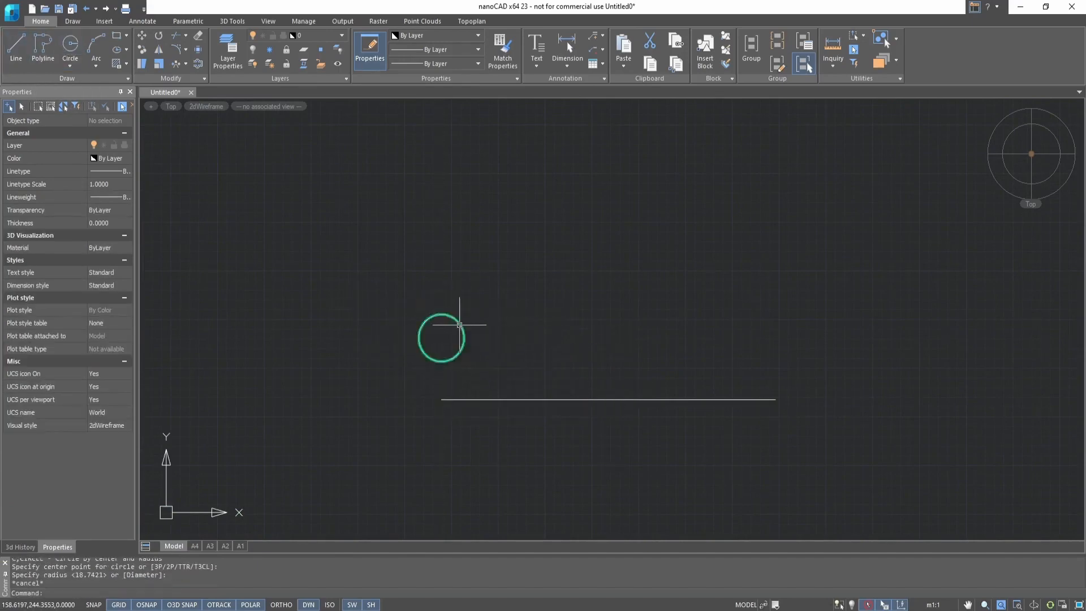
Create an associative path array of the circle, using the horizontal line as the path curve.
left_click(177, 66)
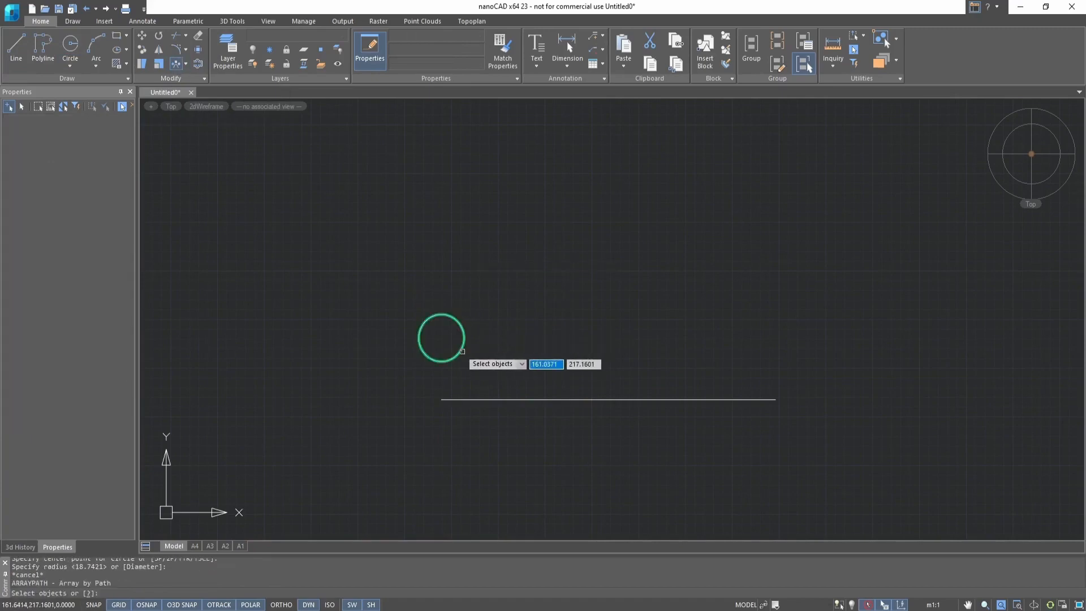
left_click(462, 351)
key("Return")
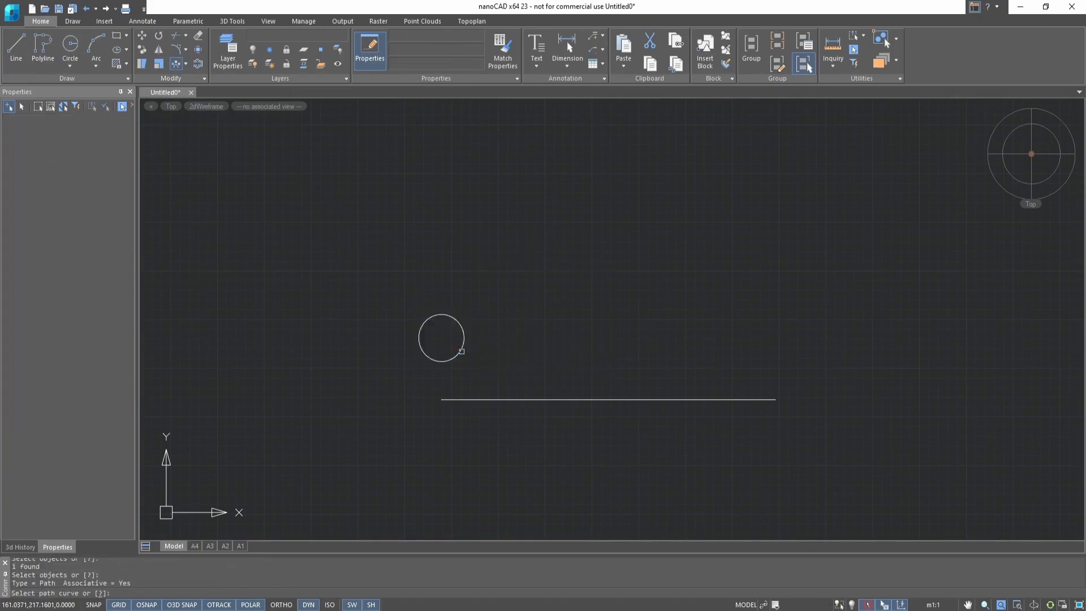
left_click(498, 400)
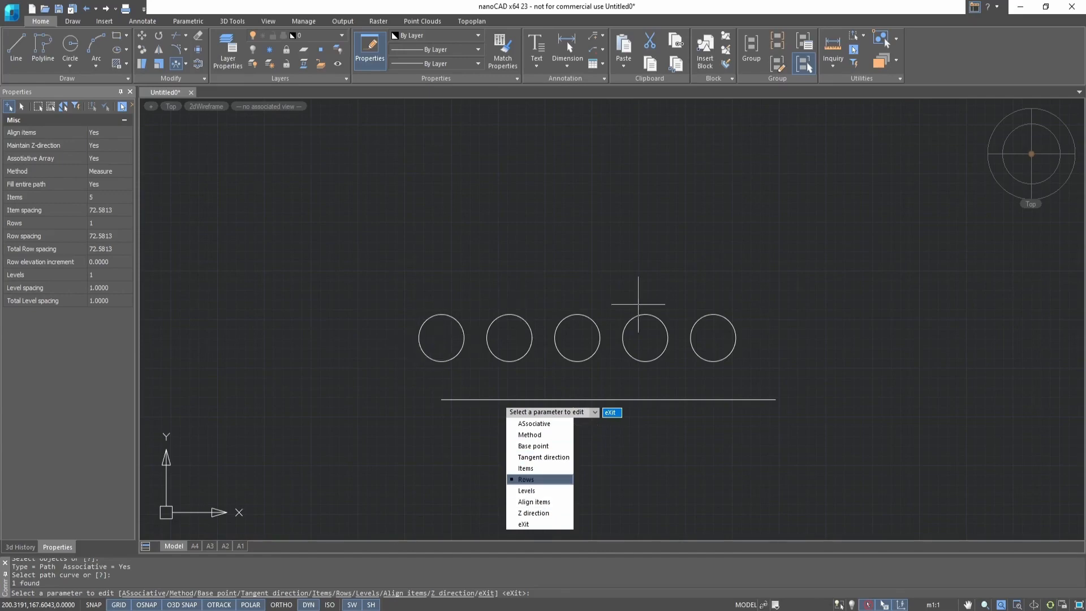
Give the path array 2 rows, accept the 72.58 row distance and 0 elevation increment, and finish the array.
left_click(540, 481)
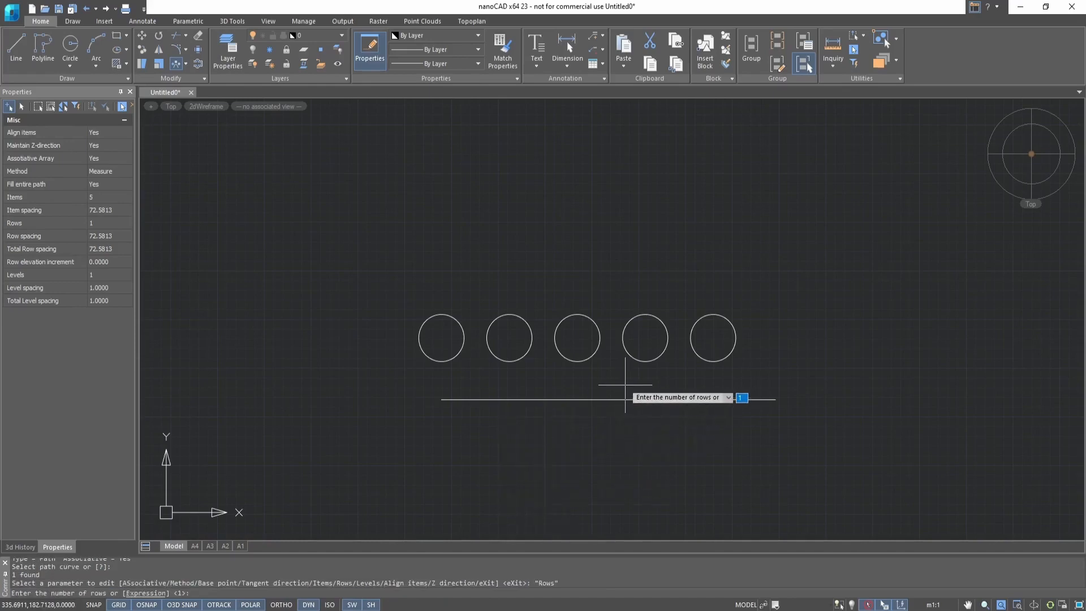
type("2")
key("Return")
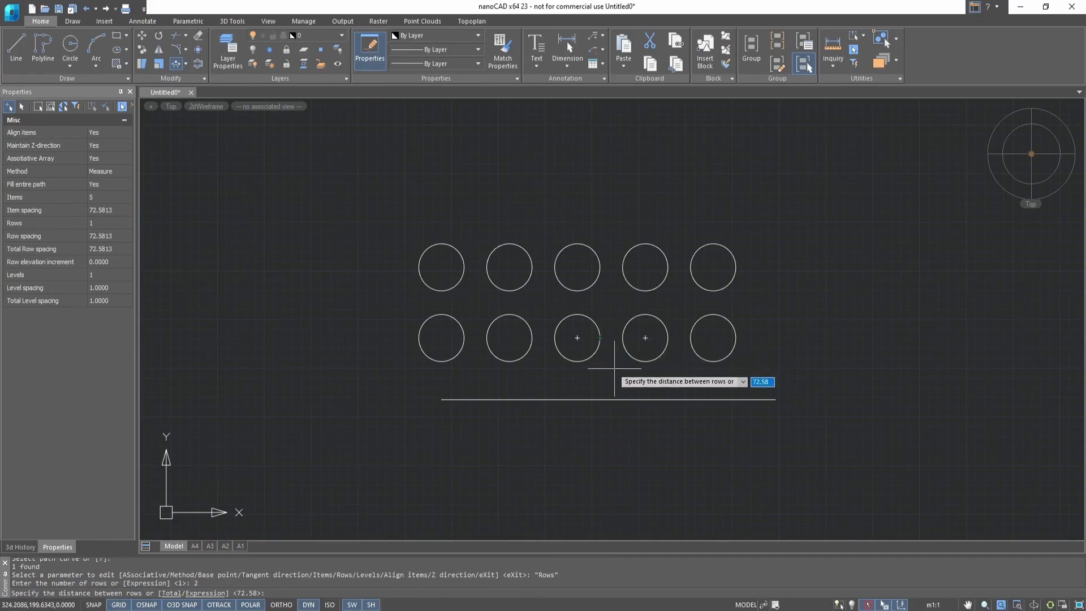
key("Return")
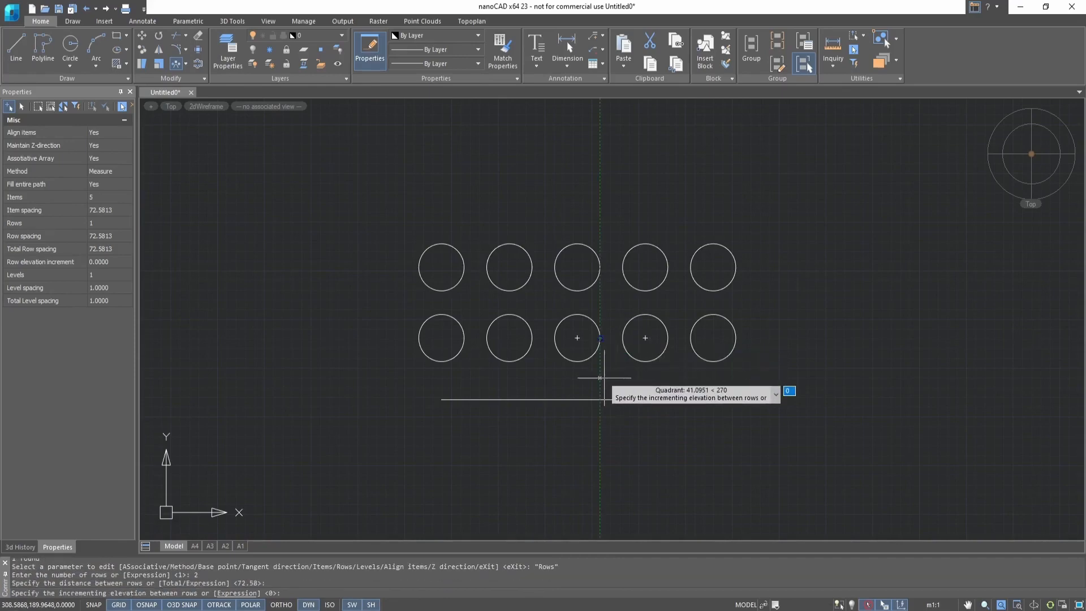
key("Return")
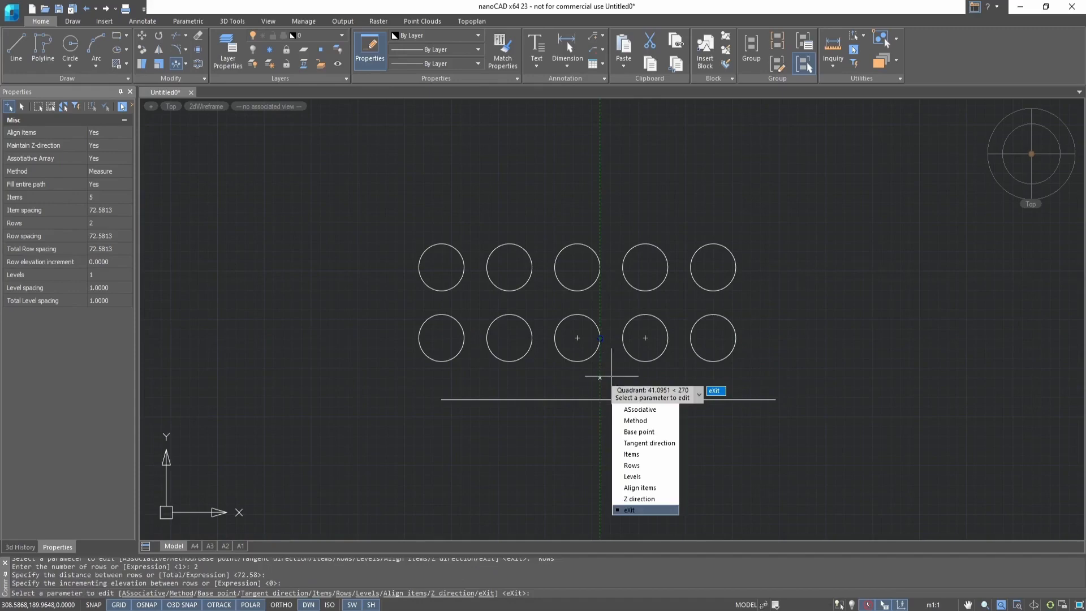
key("Return")
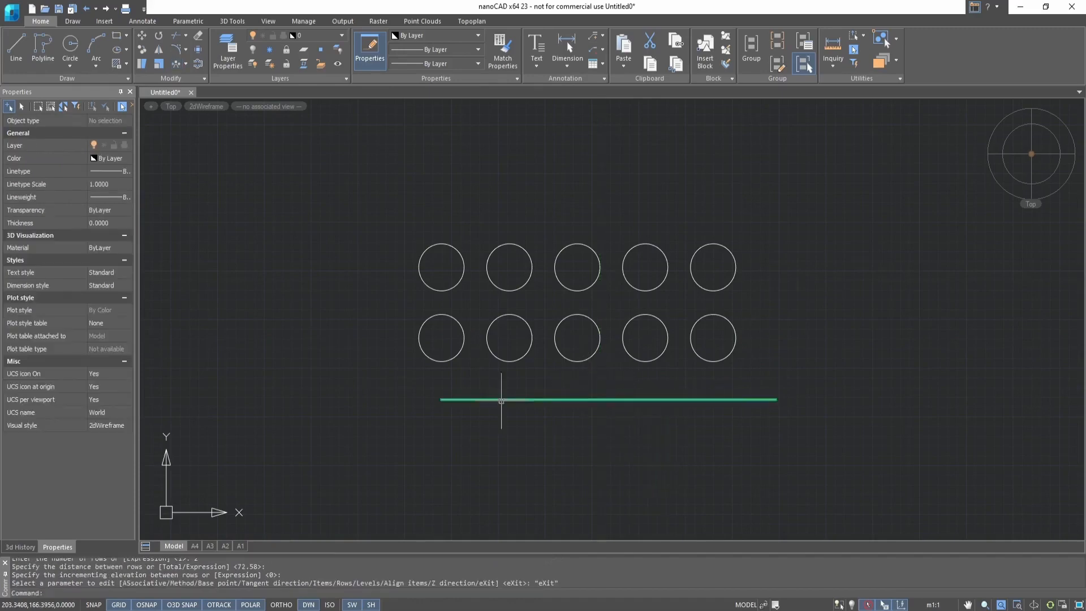
Reduce the path array's item spacing to about 43.56 by stretching its spacing grip along the line.
left_click(450, 358)
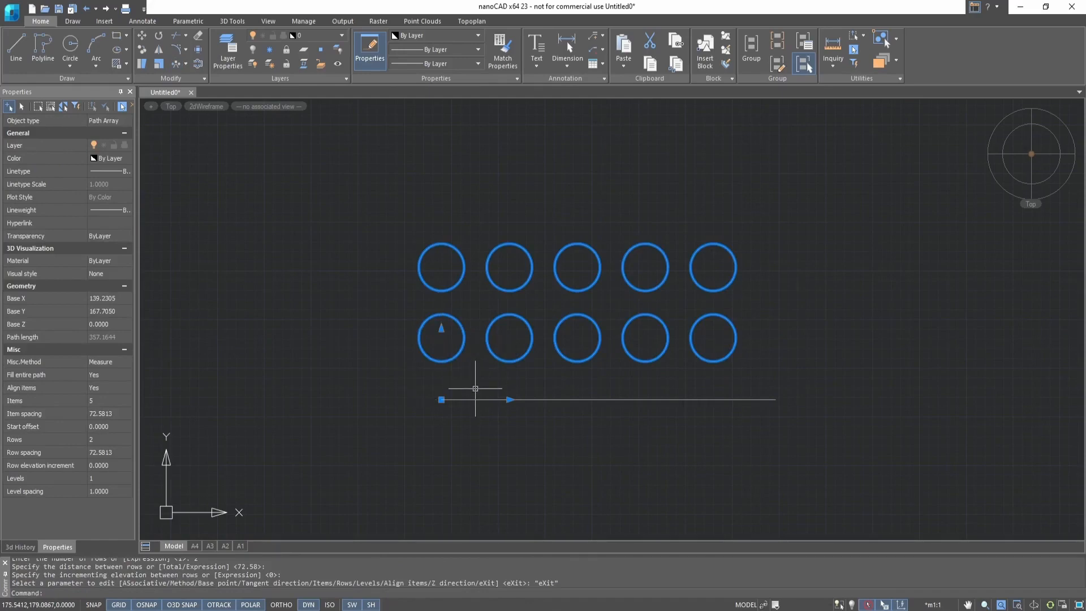
left_click(509, 399)
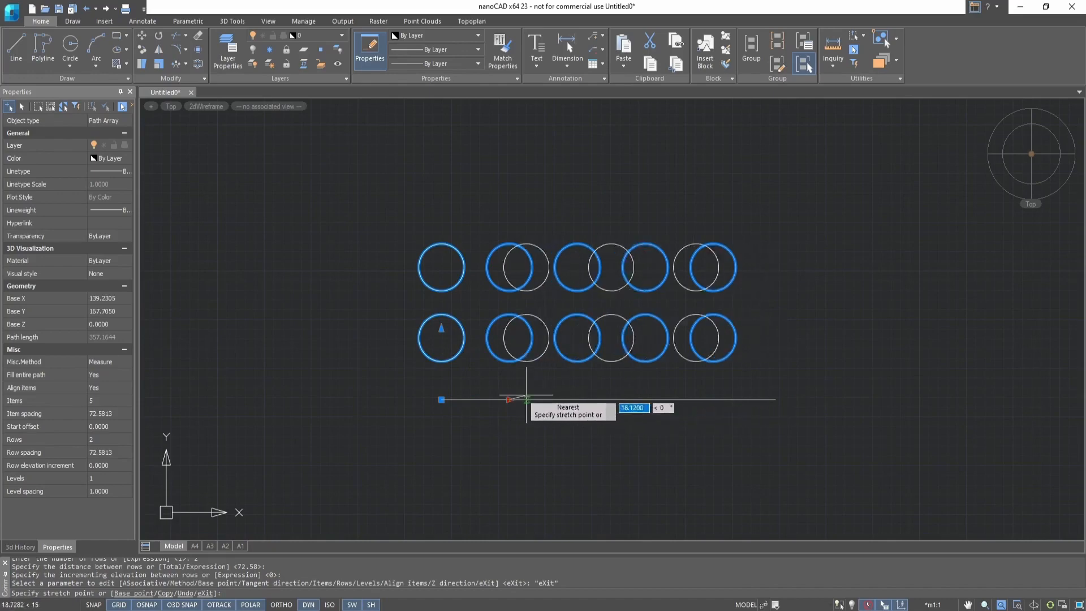
left_click(484, 399)
scroll(657, 369, "down", 2)
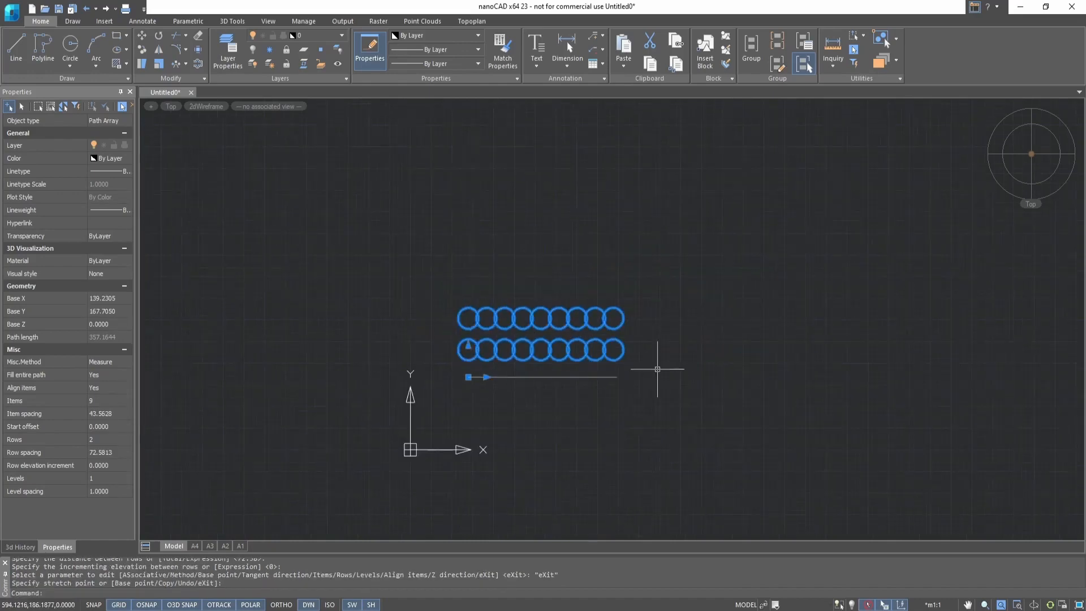
scroll(657, 368, "up", 2)
Try the path array's row grip by stretching it up to the second row, and release the selection.
left_click(367, 333)
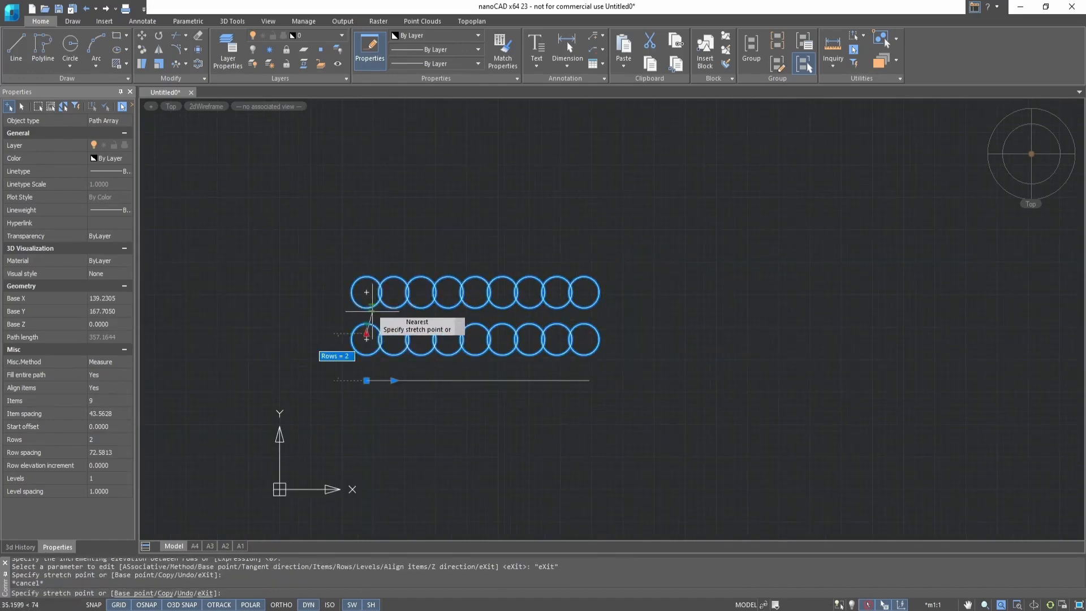
left_click(366, 287)
key("Escape")
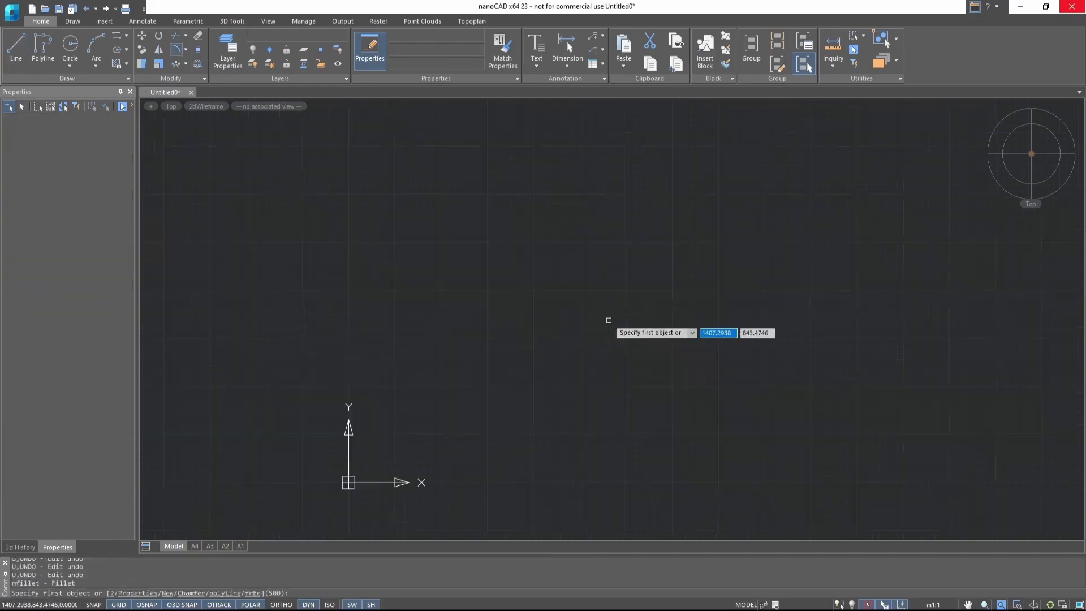
Leave the active Fillet command and draw a rectangle about 1360 by 780 in the empty drawing.
key("Escape")
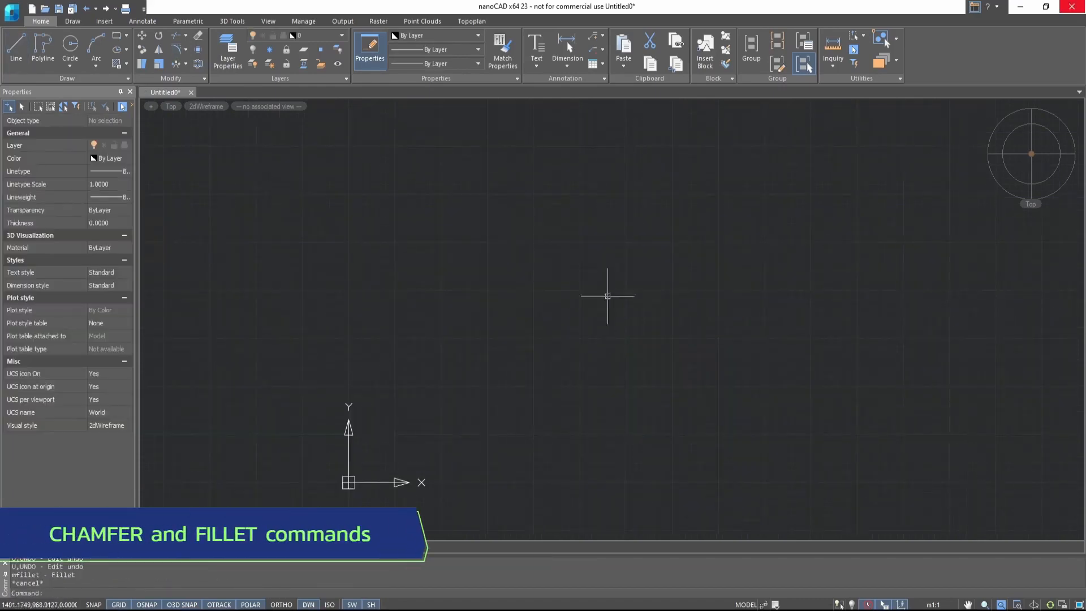
left_click(115, 37)
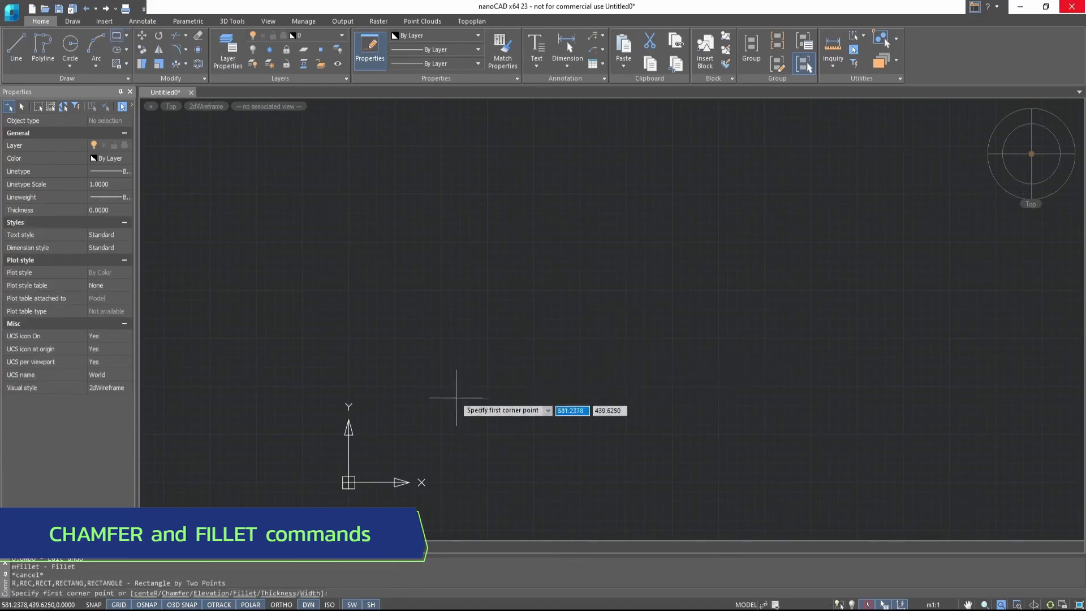
left_click(456, 397)
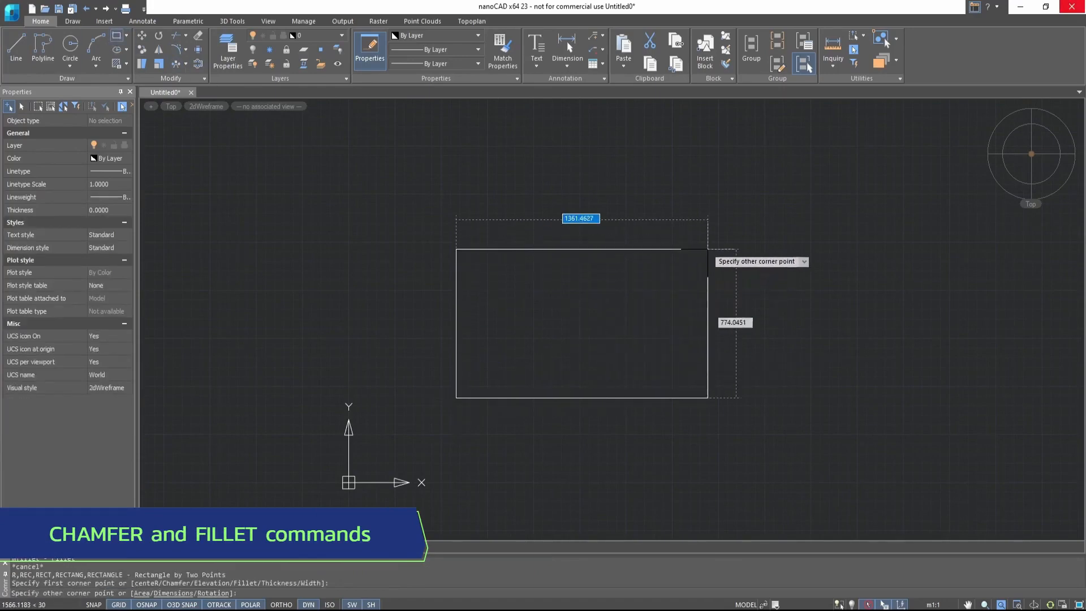
left_click(707, 247)
Fillet the rectangle's upper-right corner with a radius of 500 and full trim, and undo the fillet.
left_click(186, 50)
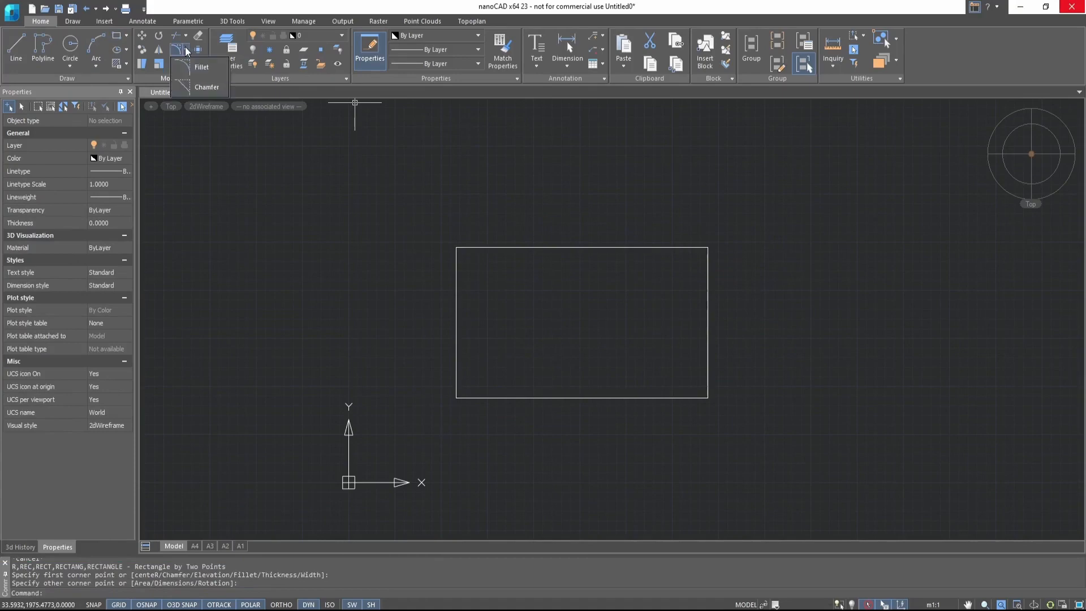
left_click(203, 69)
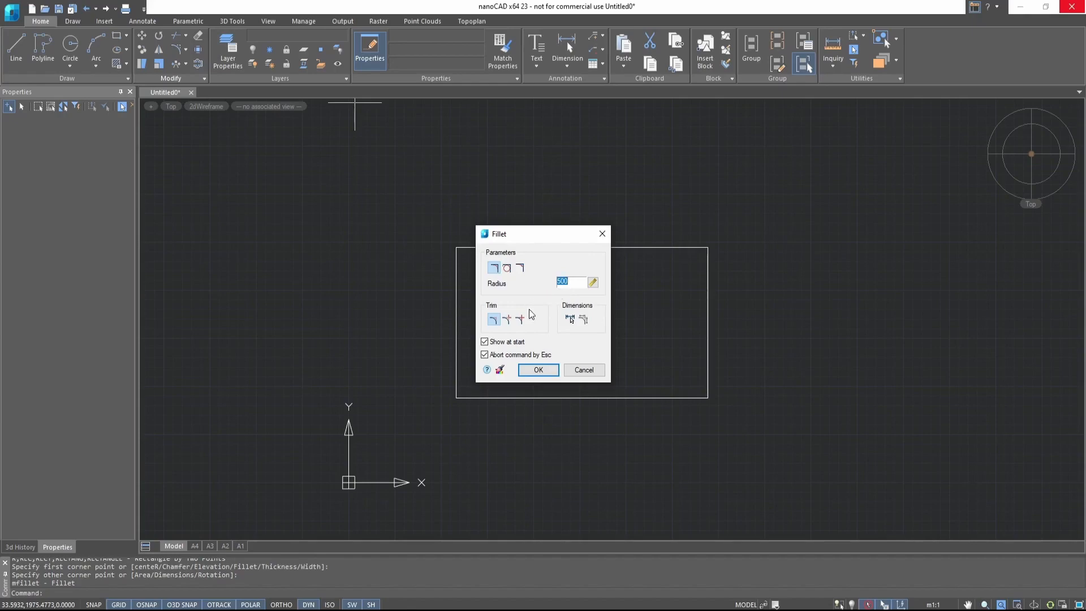
left_click(537, 369)
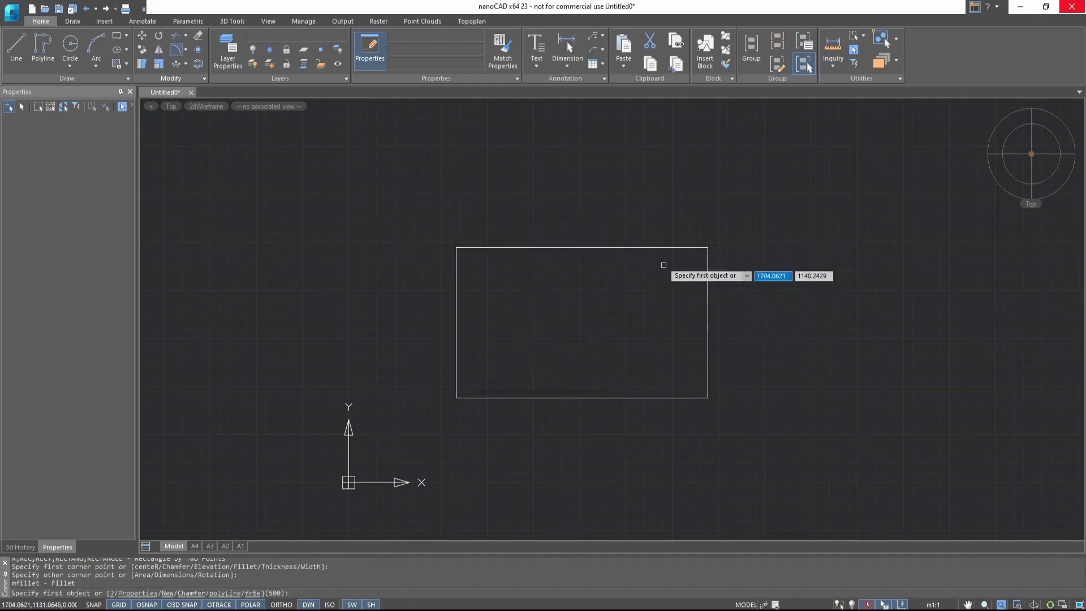
left_click(665, 247)
left_click(707, 277)
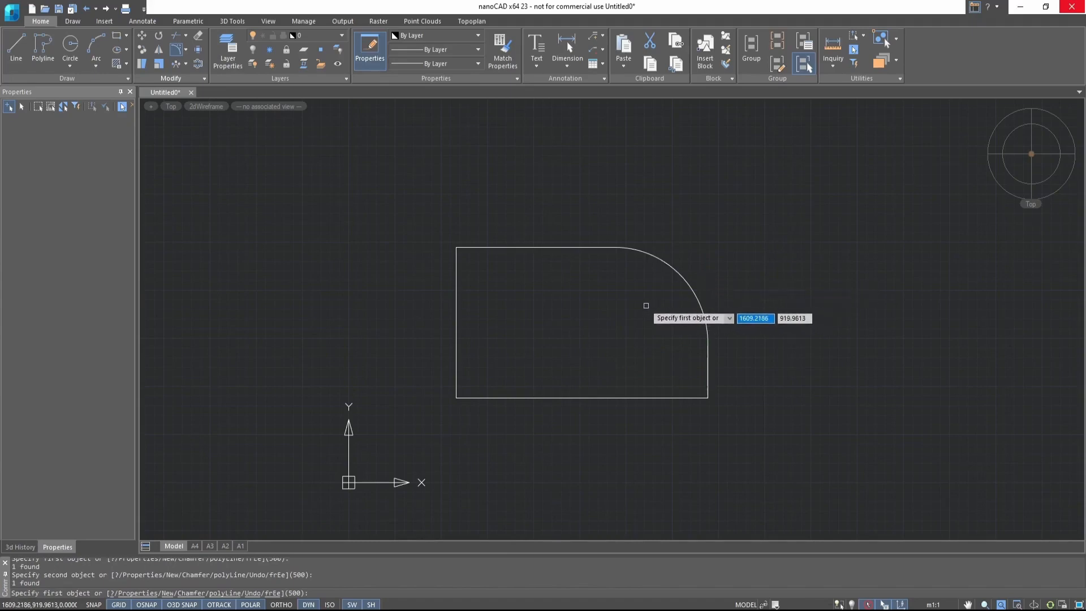
key("Escape")
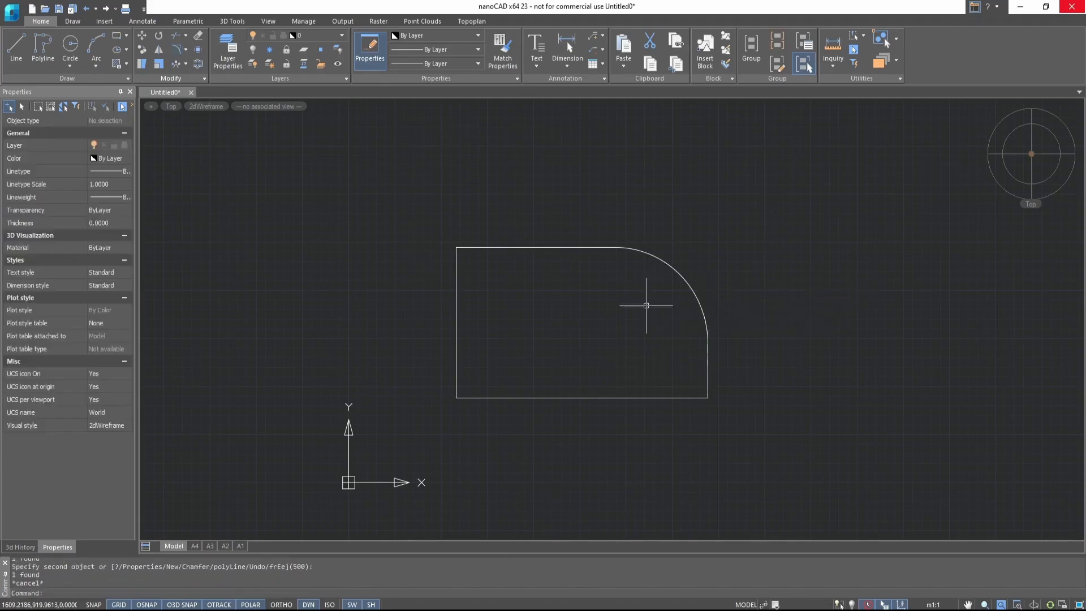
key("ctrl+z")
Chamfer the rectangle's upper-right corner with a length of 500 and full trim.
left_click(185, 51)
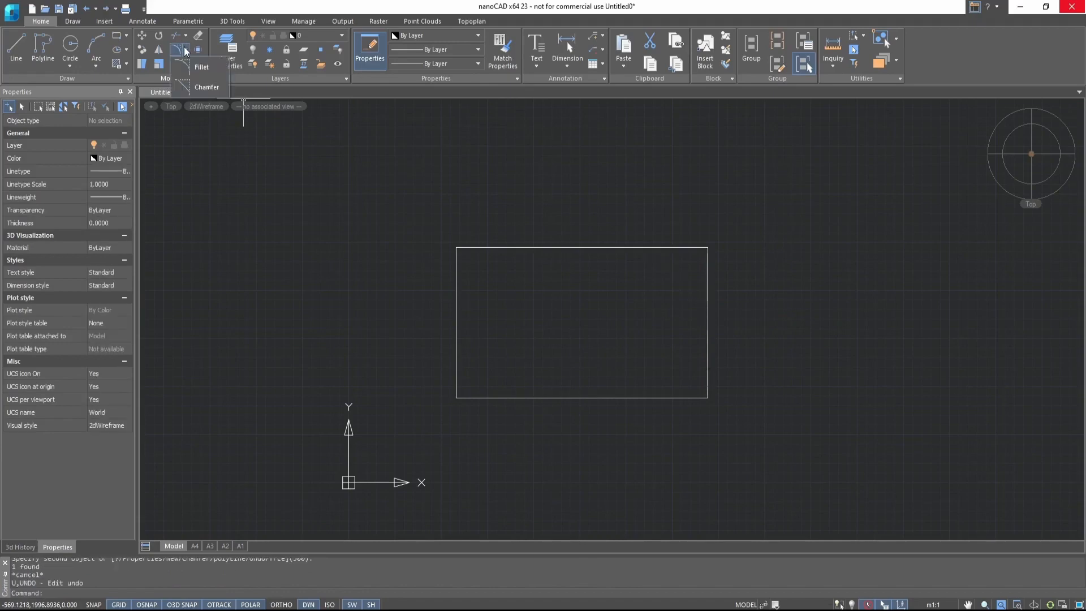
left_click(196, 86)
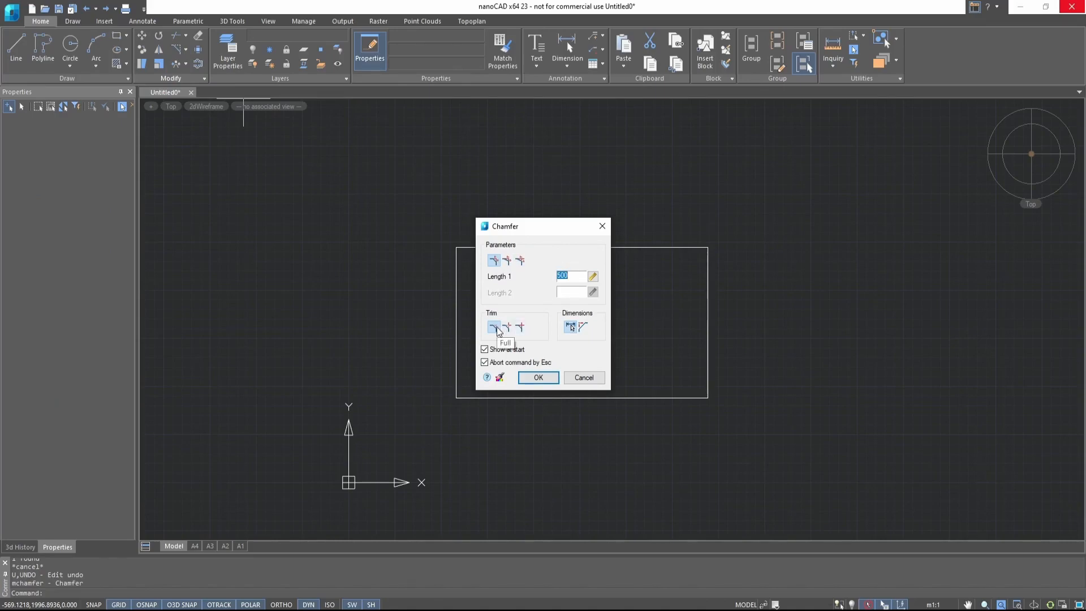
left_click(538, 378)
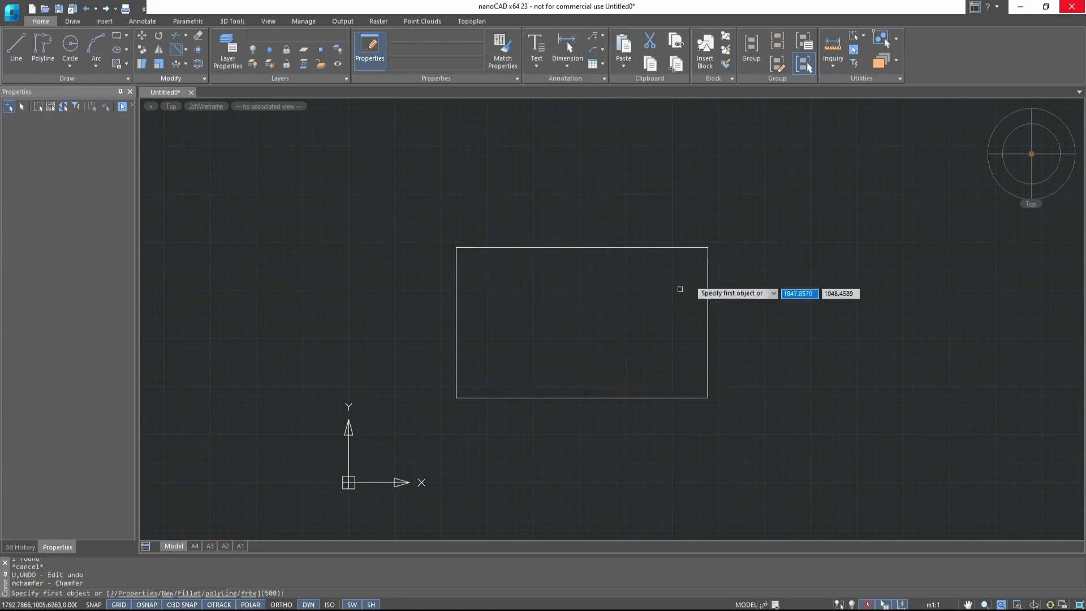
left_click(686, 248)
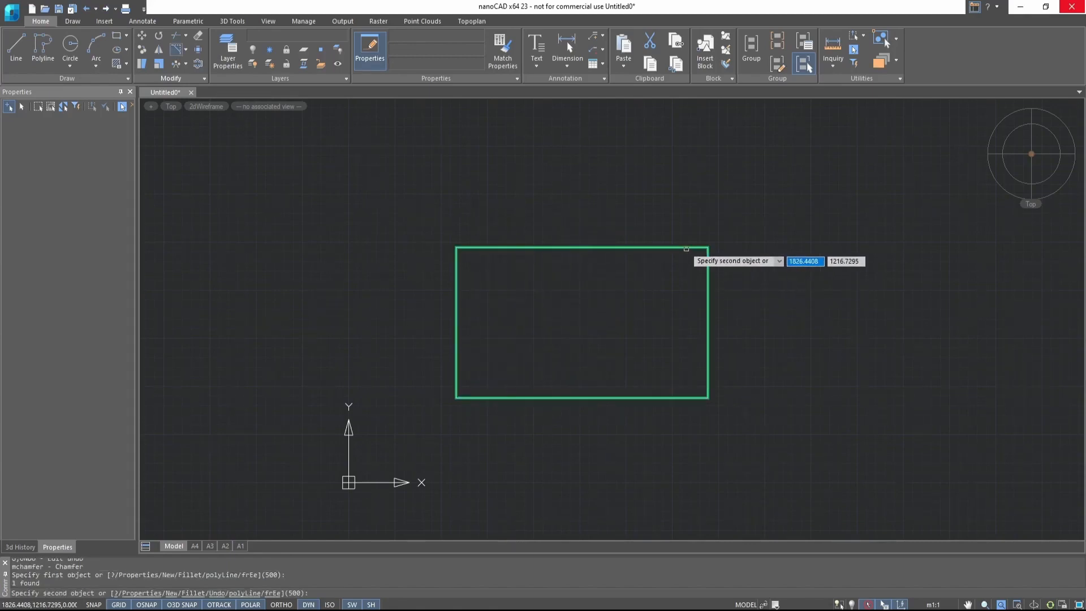
left_click(707, 283)
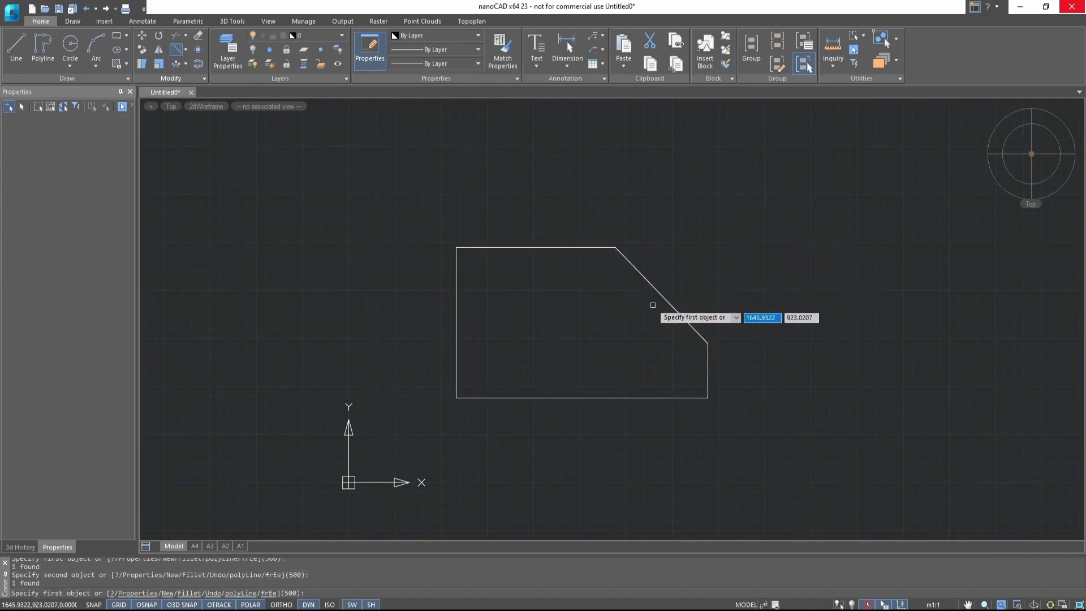
Enable adding a dimension in the Chamfer settings, and leave the command without picking any edges.
left_click(174, 51)
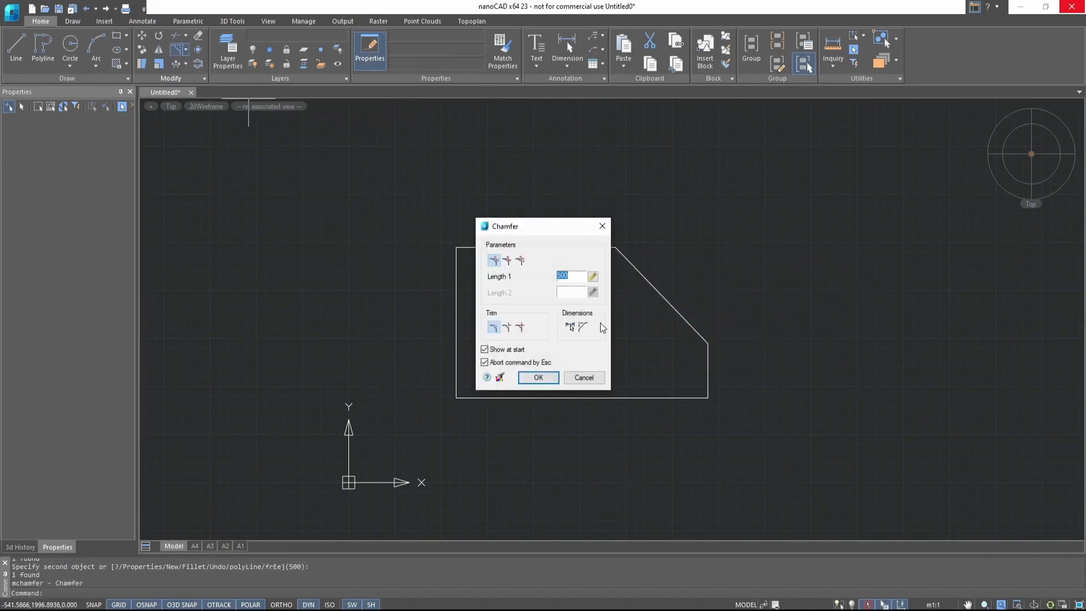
left_click(571, 330)
left_click(537, 377)
key("Escape")
key("Escape")
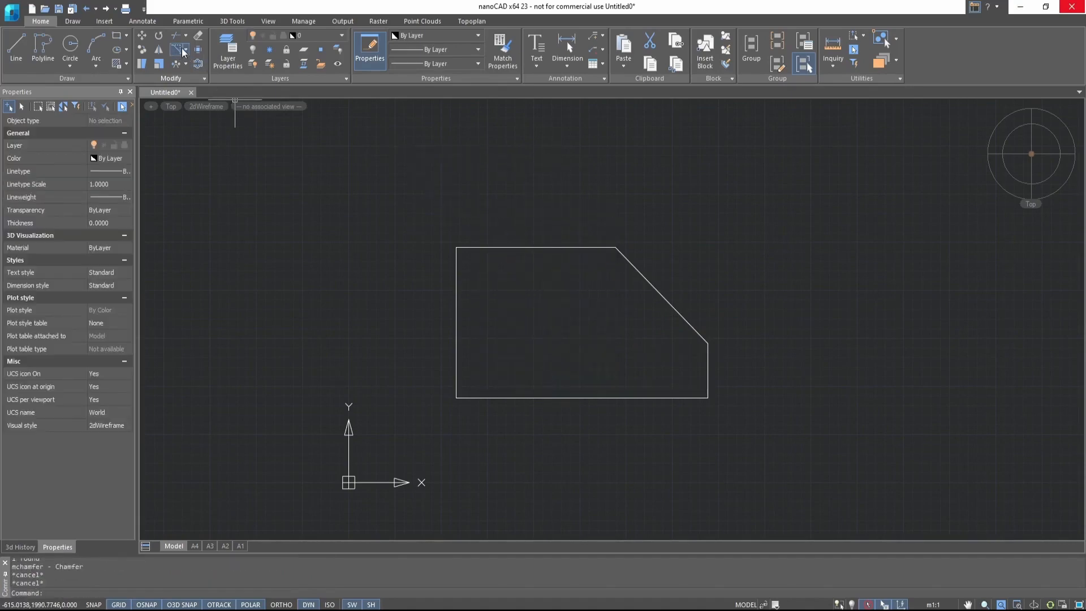
Draw a second, much smaller rectangle above the chamfered one.
left_click(117, 35)
left_click(473, 177)
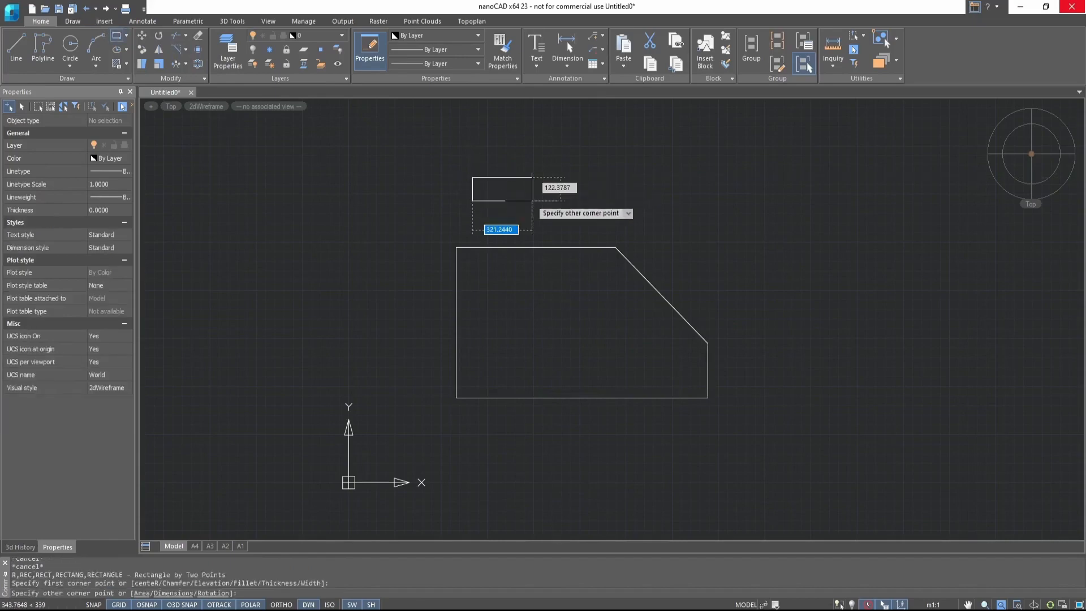
left_click(504, 207)
scroll(483, 158, "up", 5)
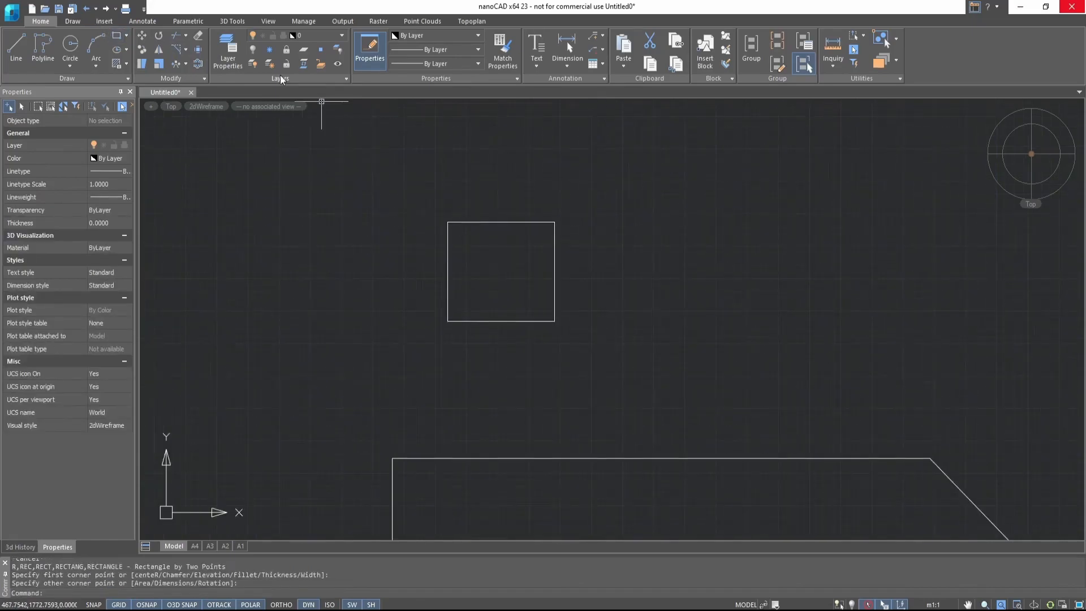
Chamfer the small rectangle's upper-right corner with a length of 10, adding the chamfer dimension.
left_click(177, 53)
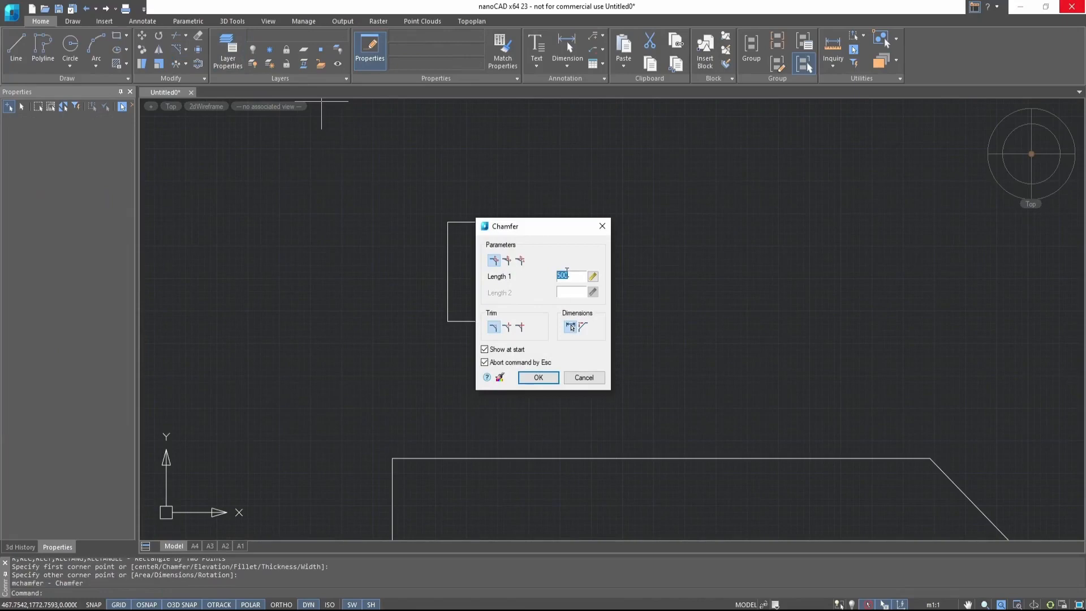
left_click(550, 382)
left_click(553, 237)
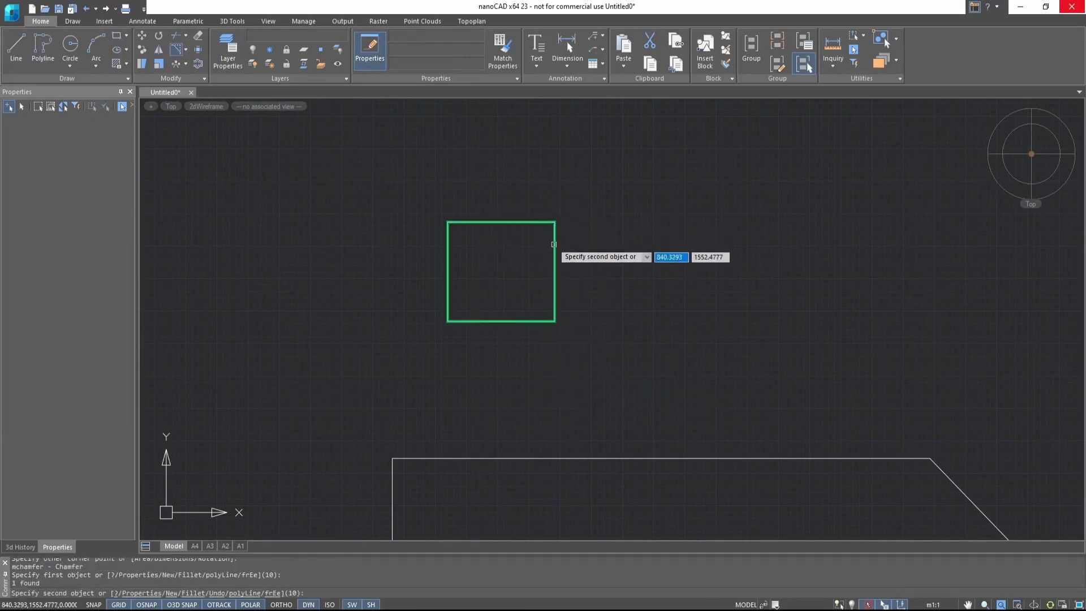
scroll(555, 204, "up", 5)
left_click(554, 277)
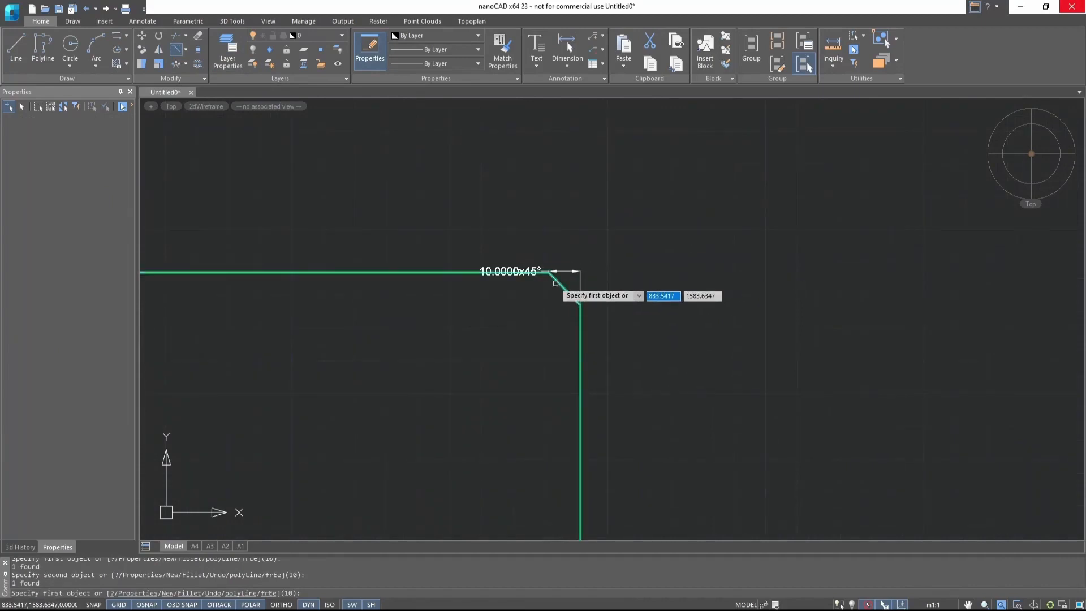
Leave the Chamfer command, undo the small rectangle and its chamfer, and restore the large rectangle's square upper-right corner.
scroll(577, 305, "down", 3)
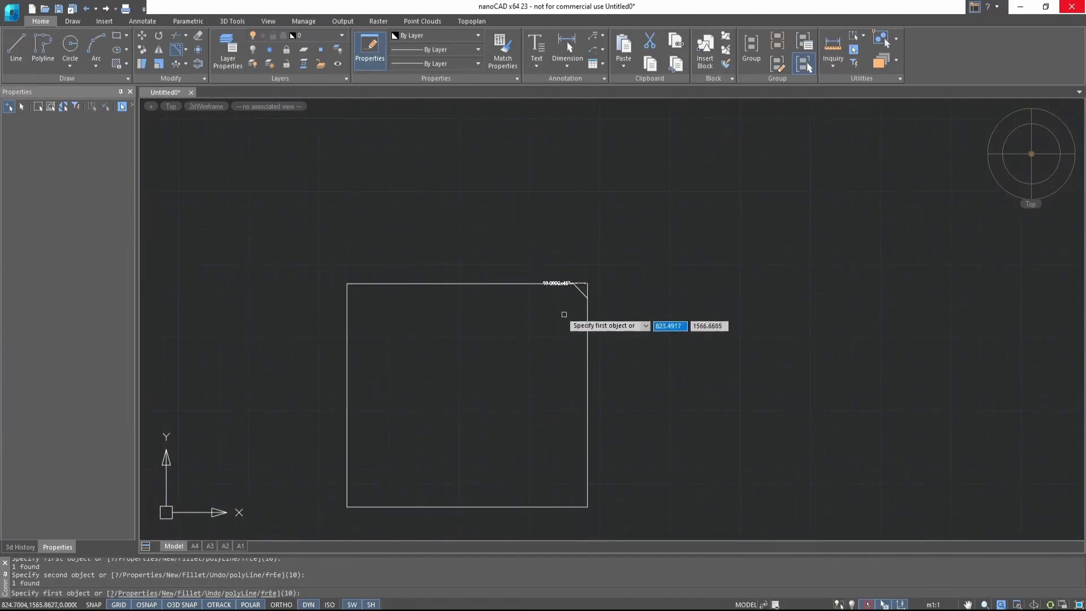
middle_click_drag(532, 318, 582, 301)
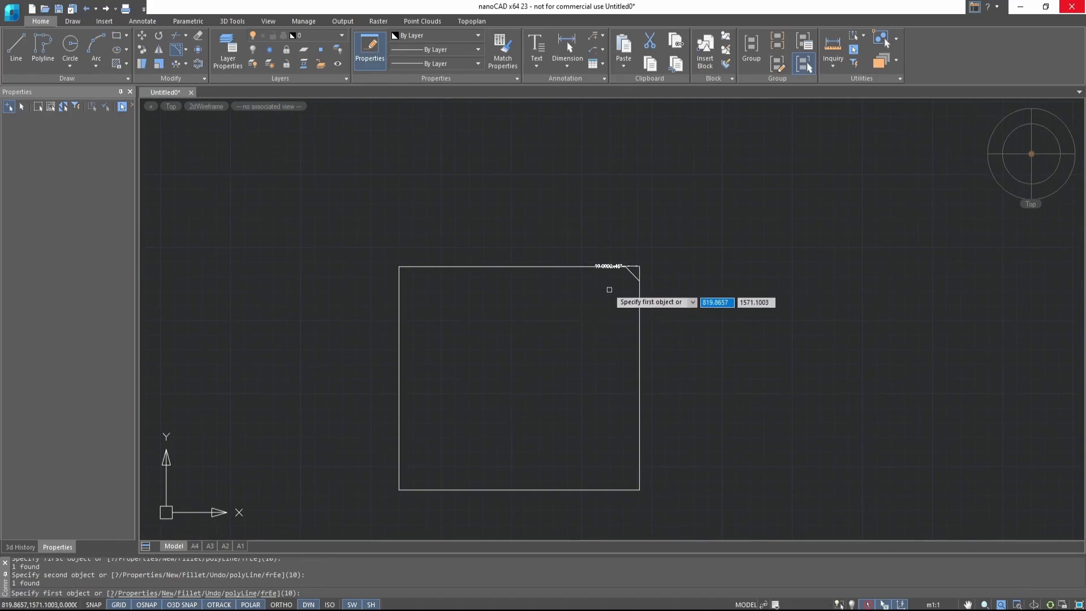
key("Escape")
scroll(603, 288, "down", 4)
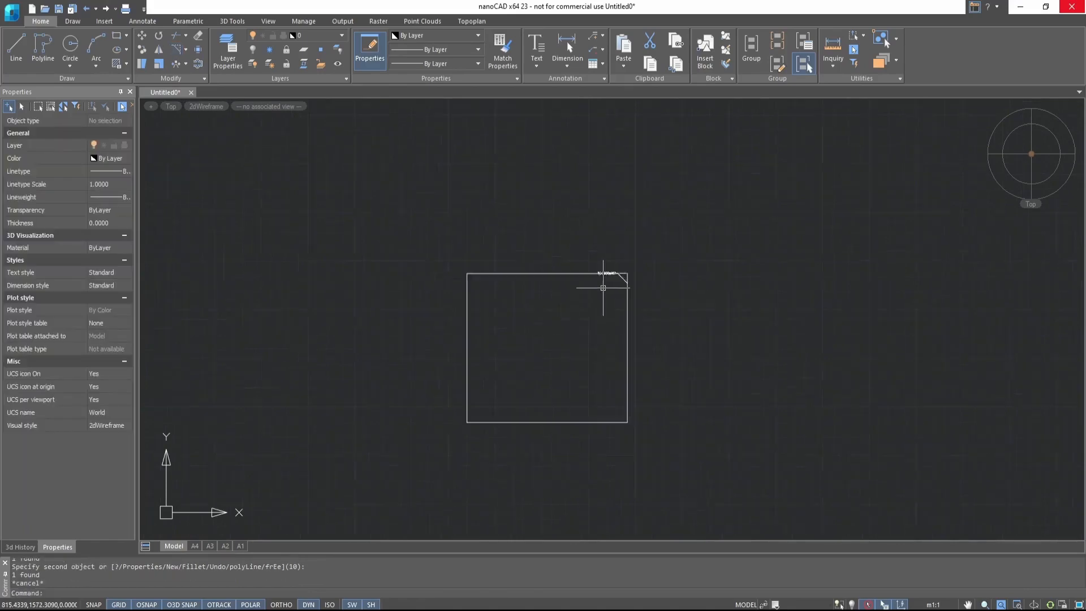
middle_click_drag(729, 339, 655, 271)
left_click(664, 322)
middle_click_drag(768, 306, 611, 205)
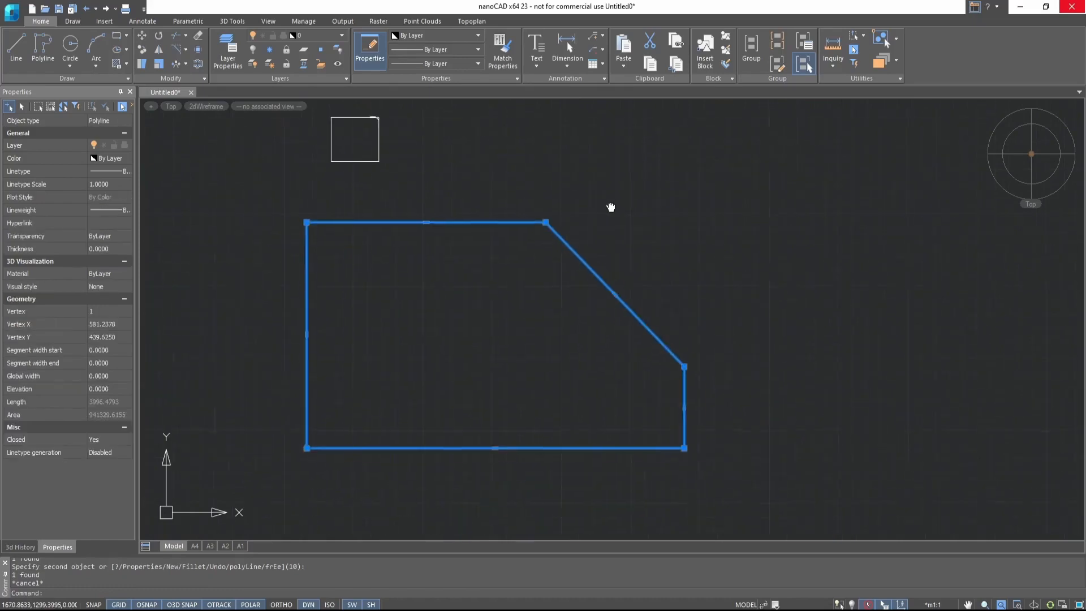
key("Escape")
key("ctrl+z")
key("ctrl+z")
key("ctrl+z")
key("ctrl+z")
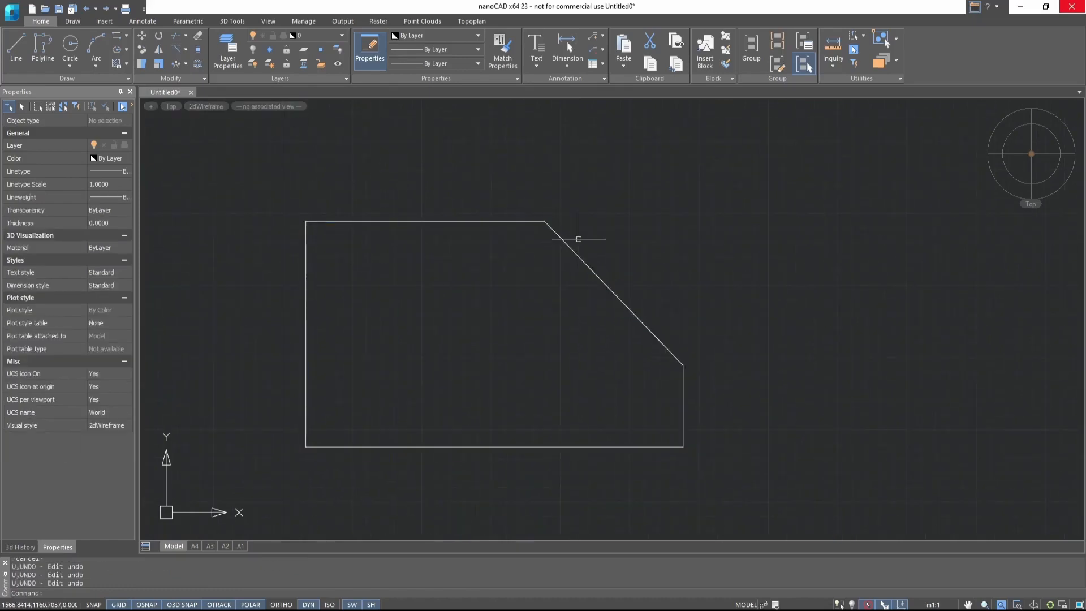
Fillet the large rectangle's upper-right corner with a radius of 500, adding the radius dimension.
left_click(186, 49)
left_click(202, 73)
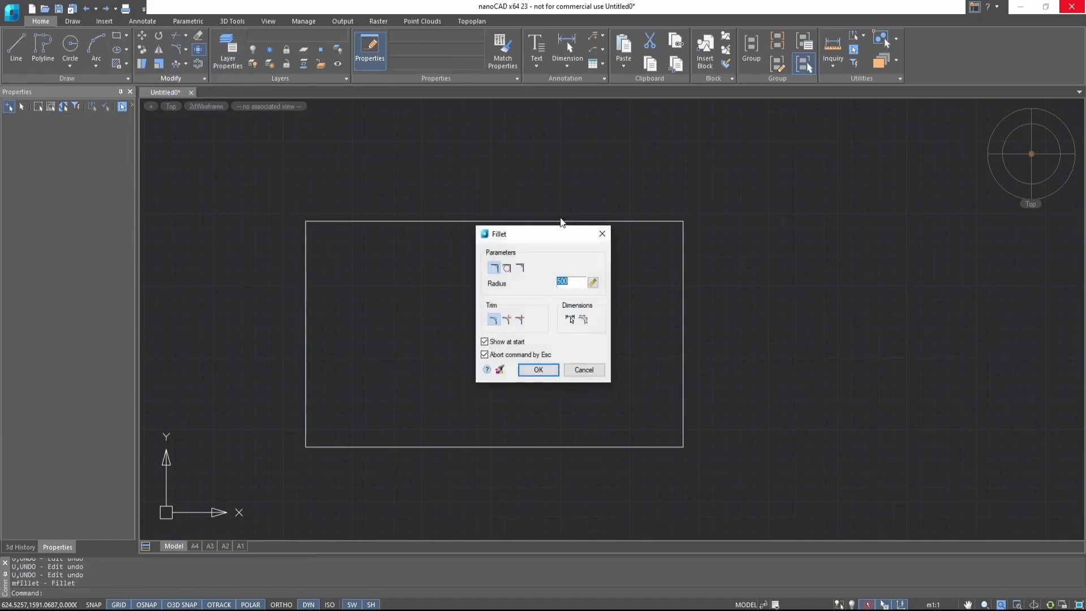
left_click(551, 368)
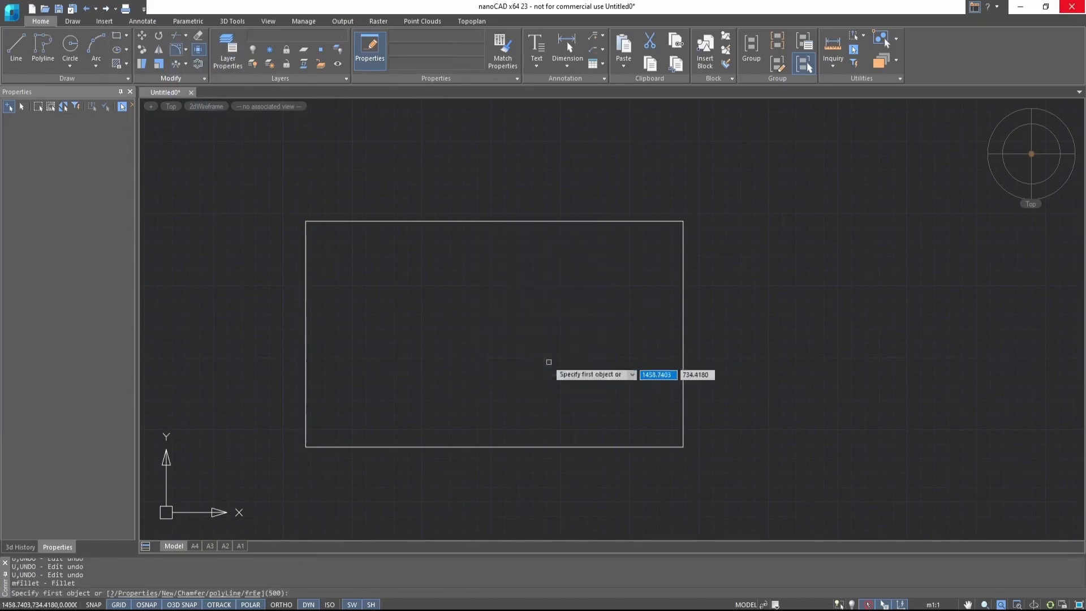
left_click(632, 221)
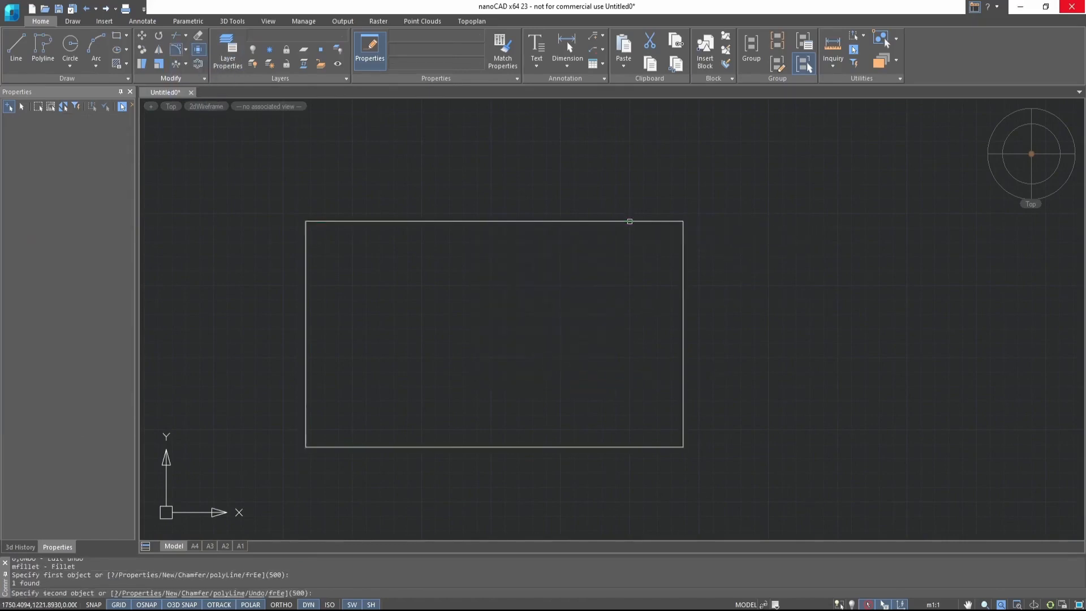
left_click(682, 265)
scroll(649, 259, "up", 5)
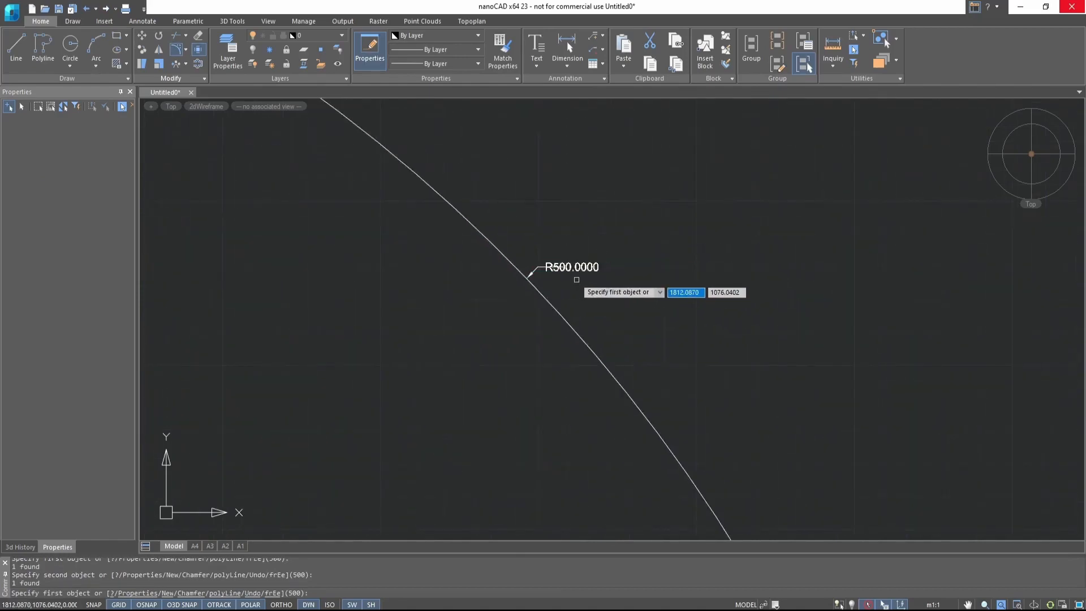
scroll(577, 279, "down", 5)
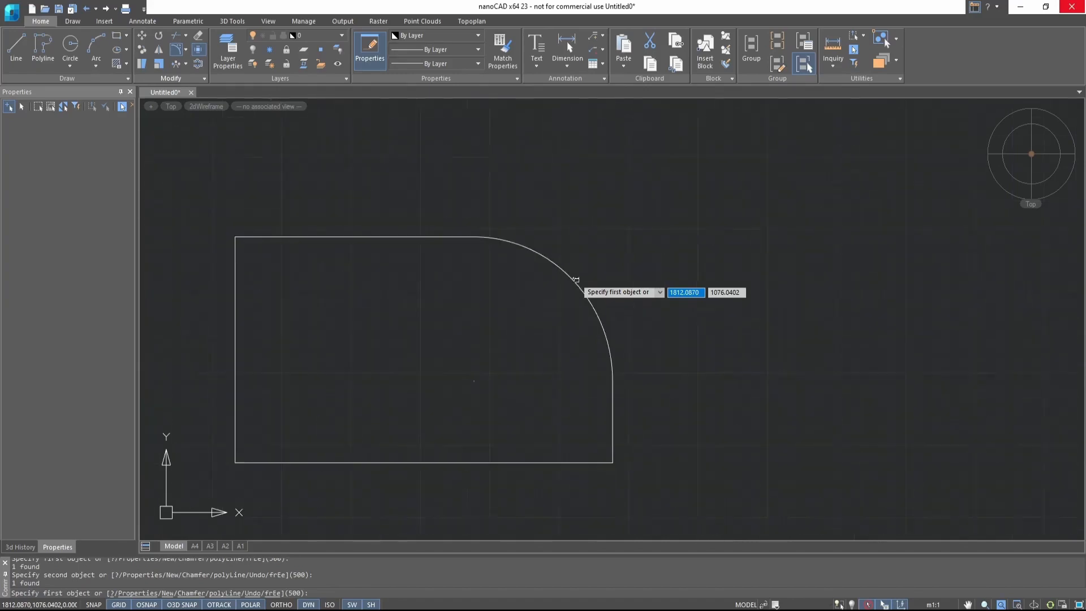
middle_click_drag(521, 287, 623, 281)
key("Escape")
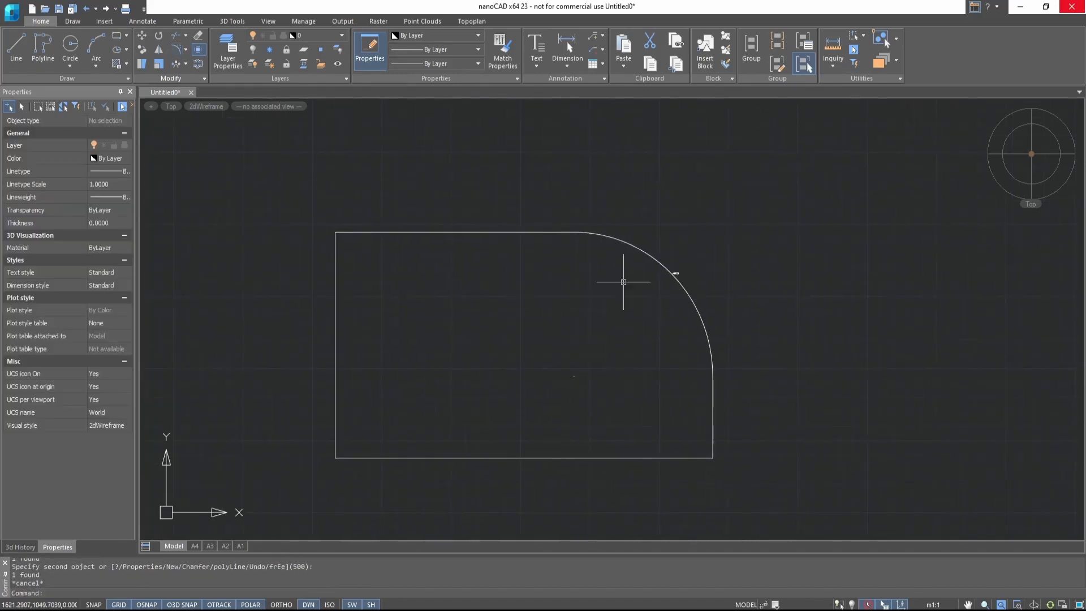
Draw a rectangle below the filleted one, with both corner chamfer distances set to 200 in the Rectangle command.
left_click(513, 232)
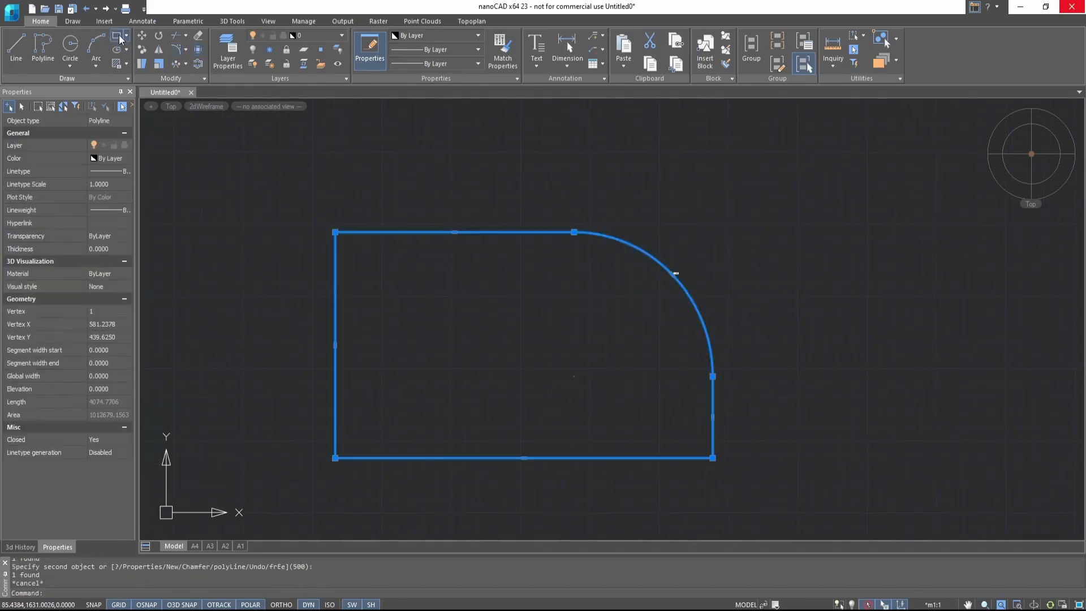
left_click(117, 35)
scroll(487, 305, "down", 5)
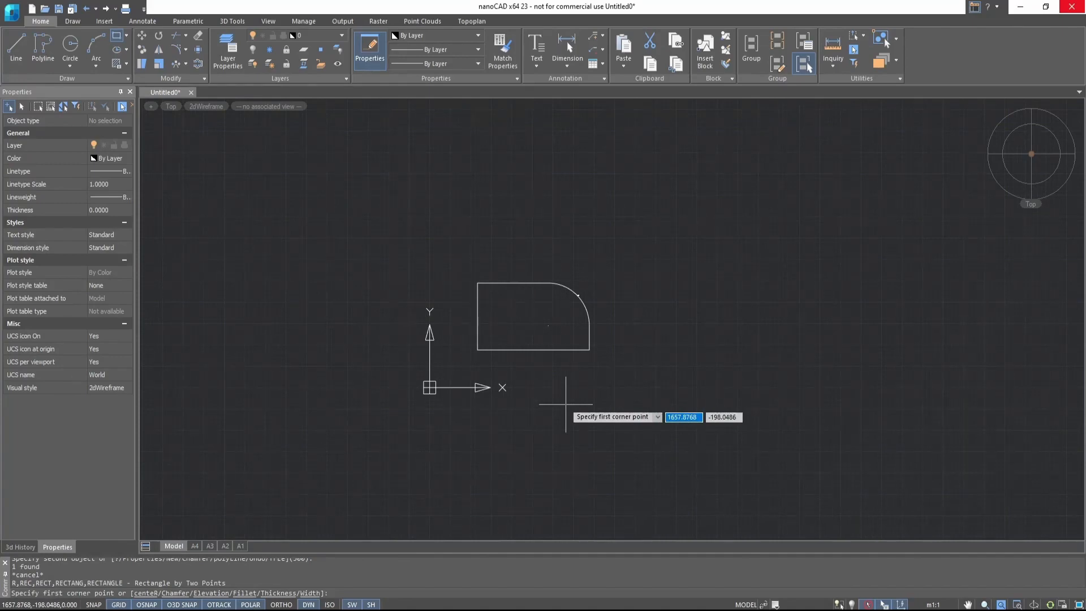
left_click(174, 593)
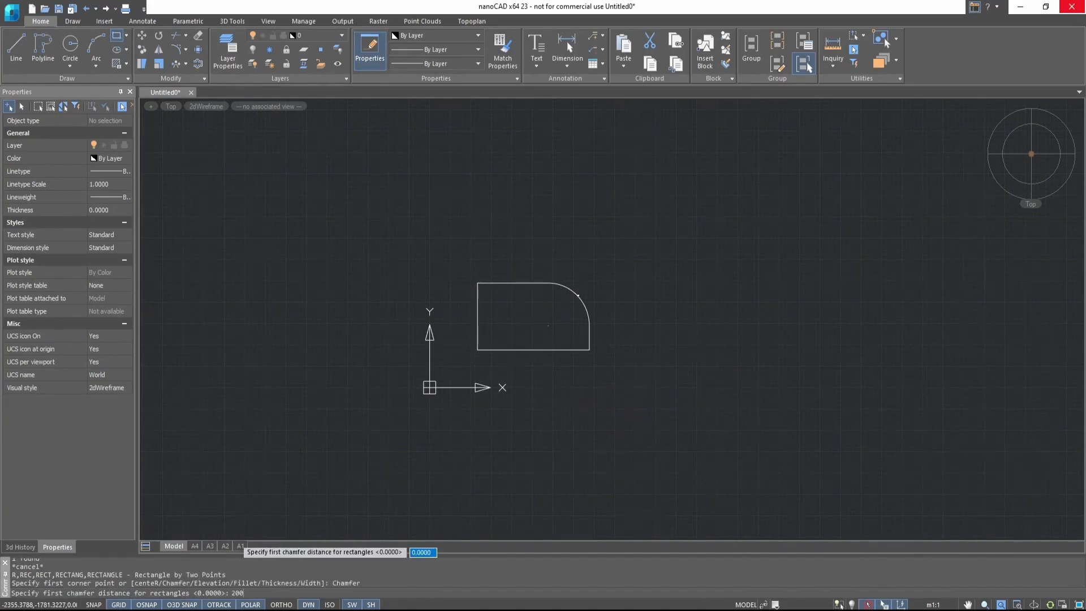
type("200")
key("Return")
type("2")
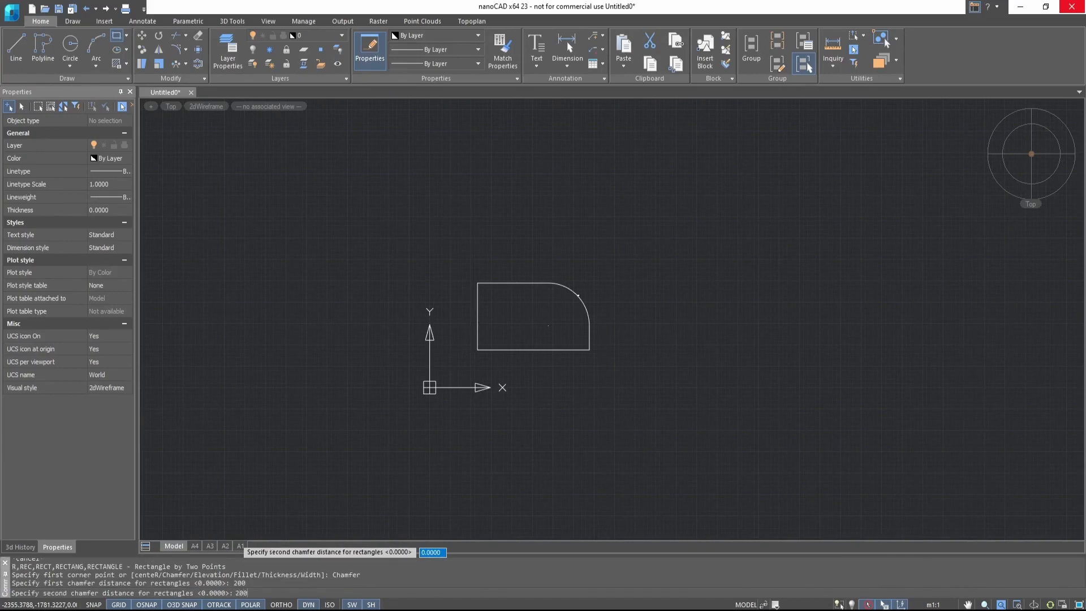
type("00")
key("Return")
left_click(552, 401)
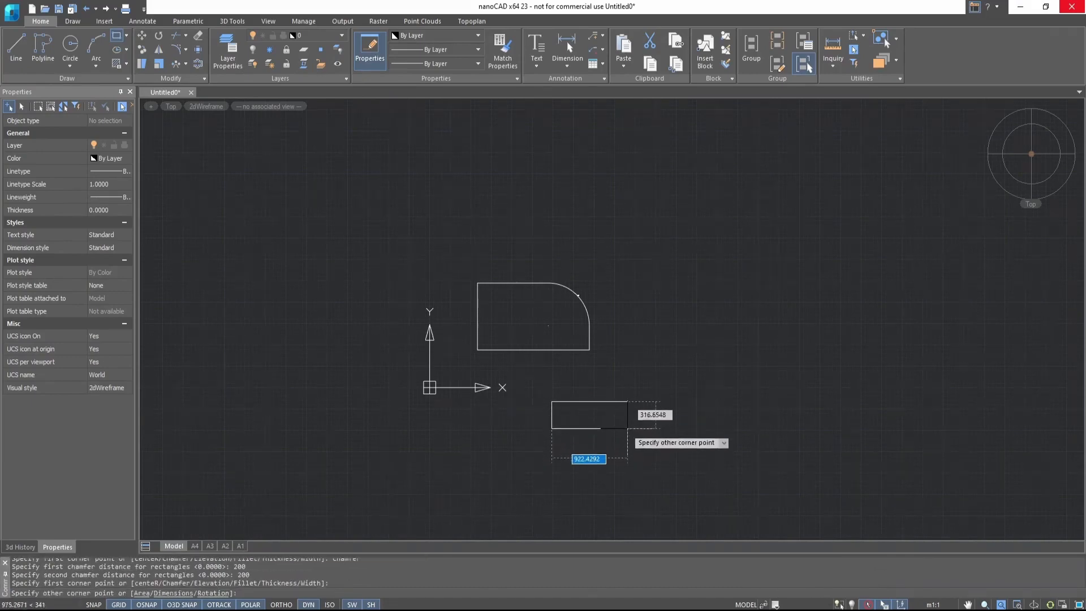
left_click(624, 433)
scroll(591, 423, "up", 5)
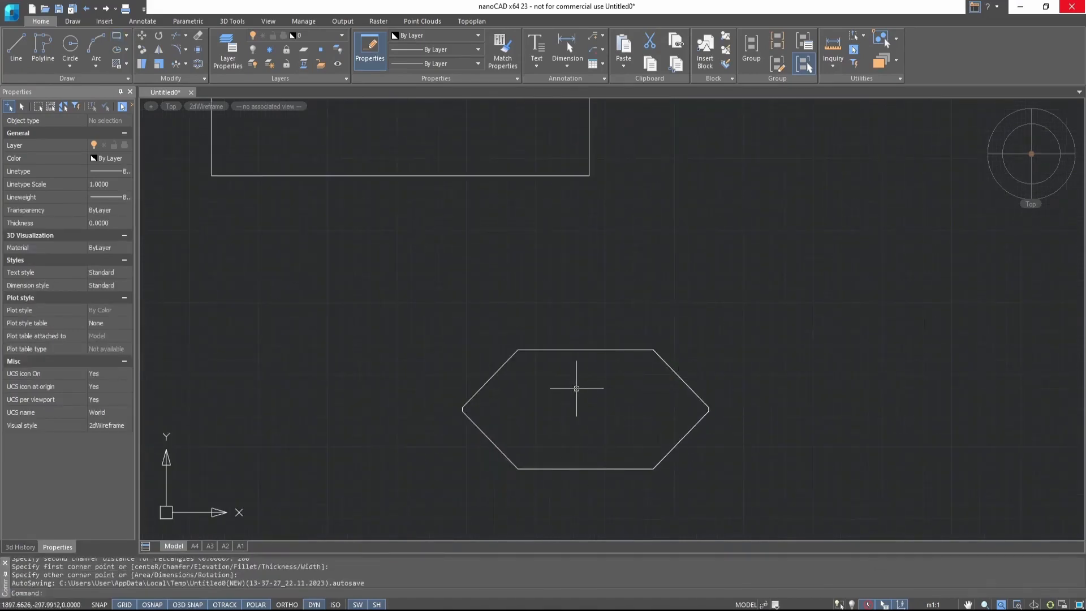
key("Escape")
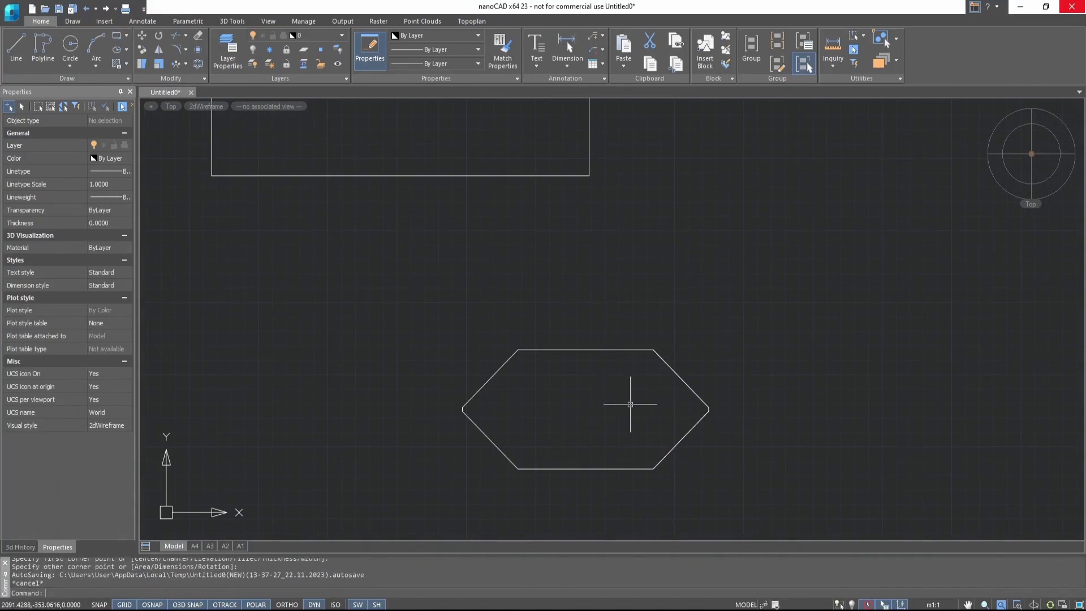
Reset both rectangle chamfer distances to 0 and draw a square-cornered rectangle to the right of the filleted one.
scroll(602, 408, "down", 3)
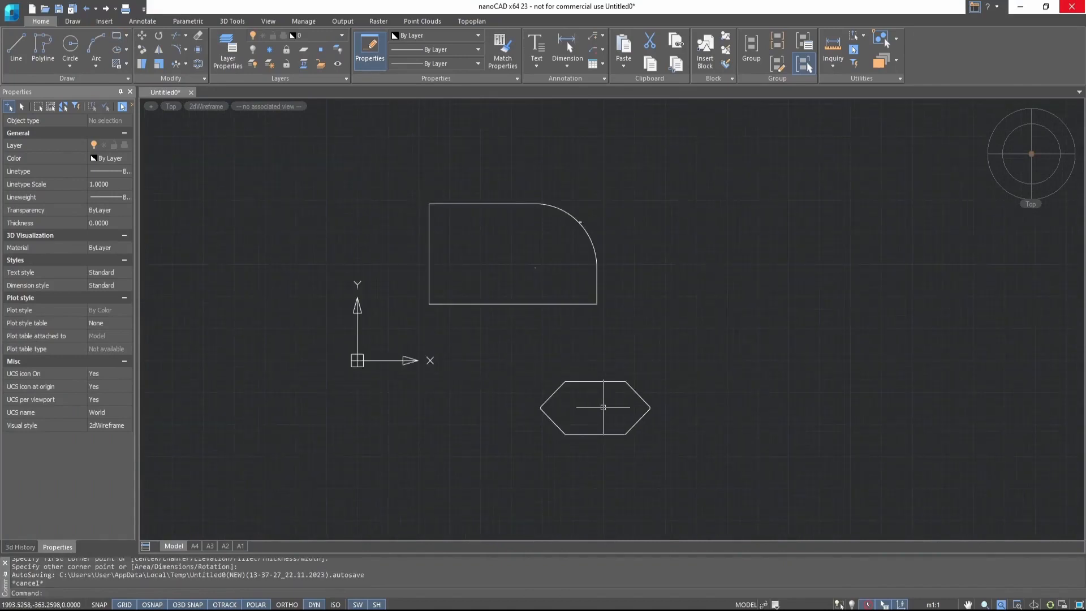
middle_click_drag(577, 317, 392, 352)
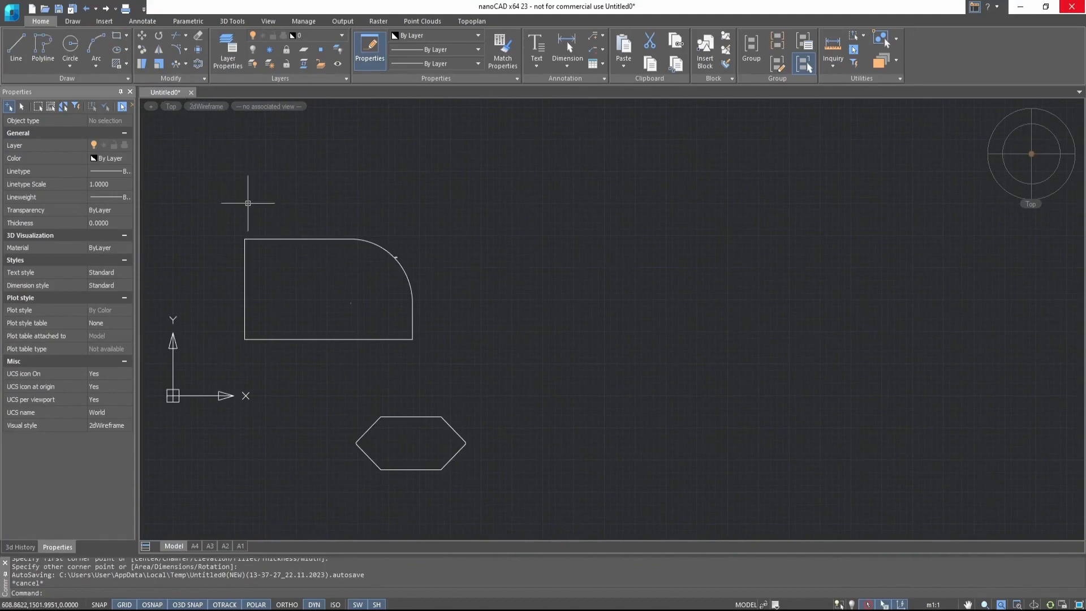
left_click(120, 39)
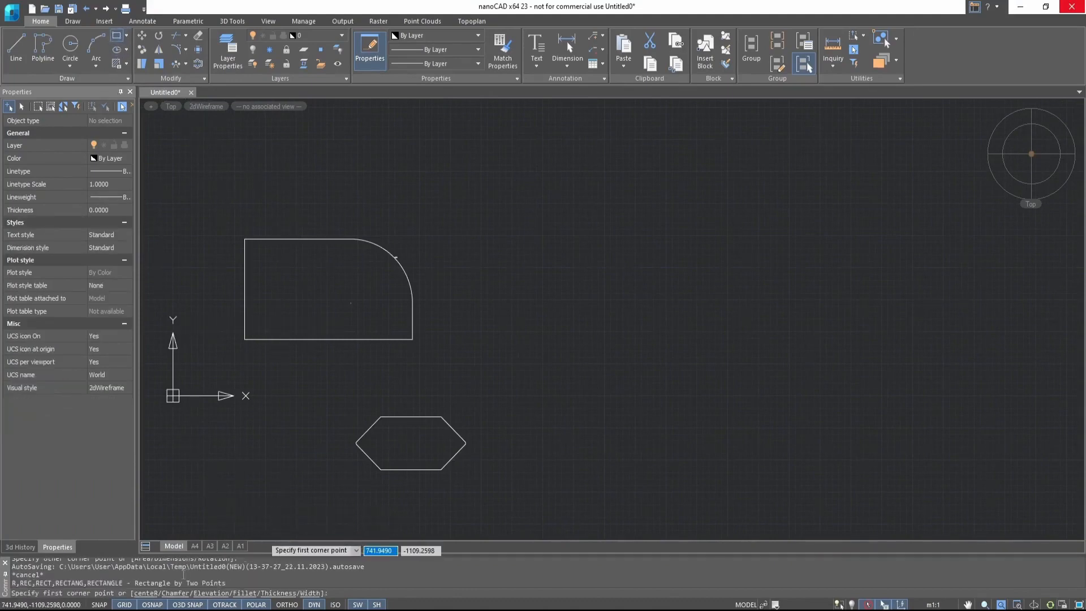
left_click(175, 593)
type("0")
key("Return")
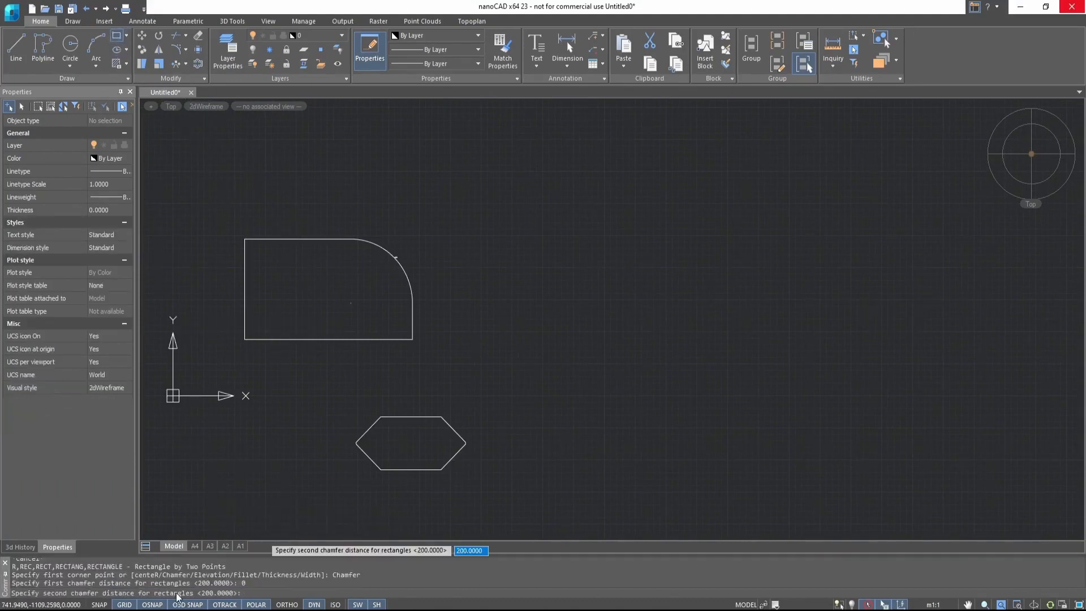
type("0")
key("Return")
left_click(477, 322)
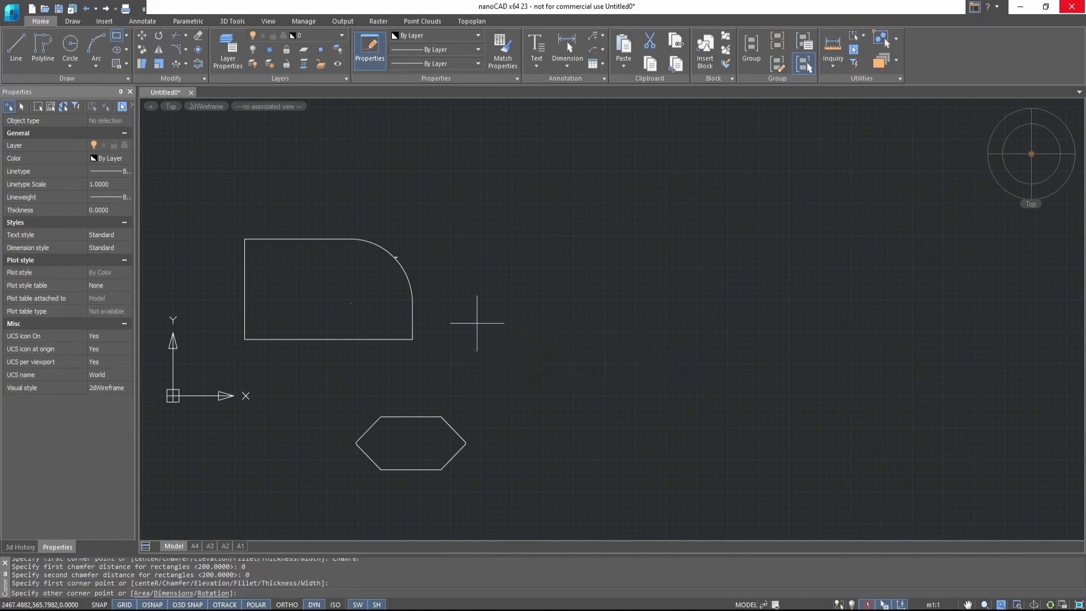
left_click(553, 375)
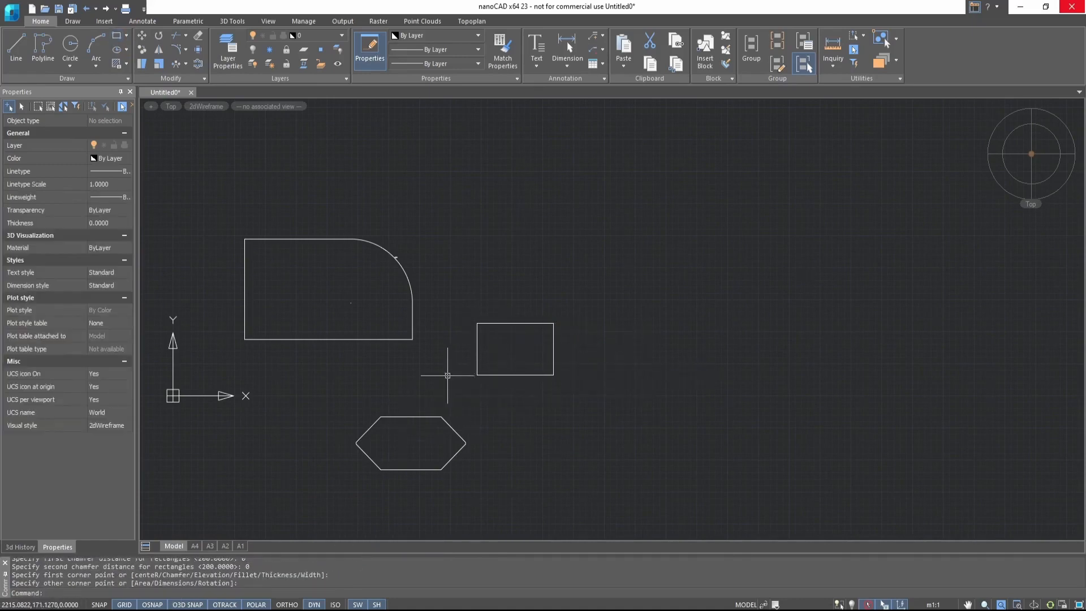
mouse_move(448, 380)
middle_mouse_down()
mouse_move(595, 372)
mouse_move(576, 371)
middle_mouse_up()
scroll(570, 461, "up", 2)
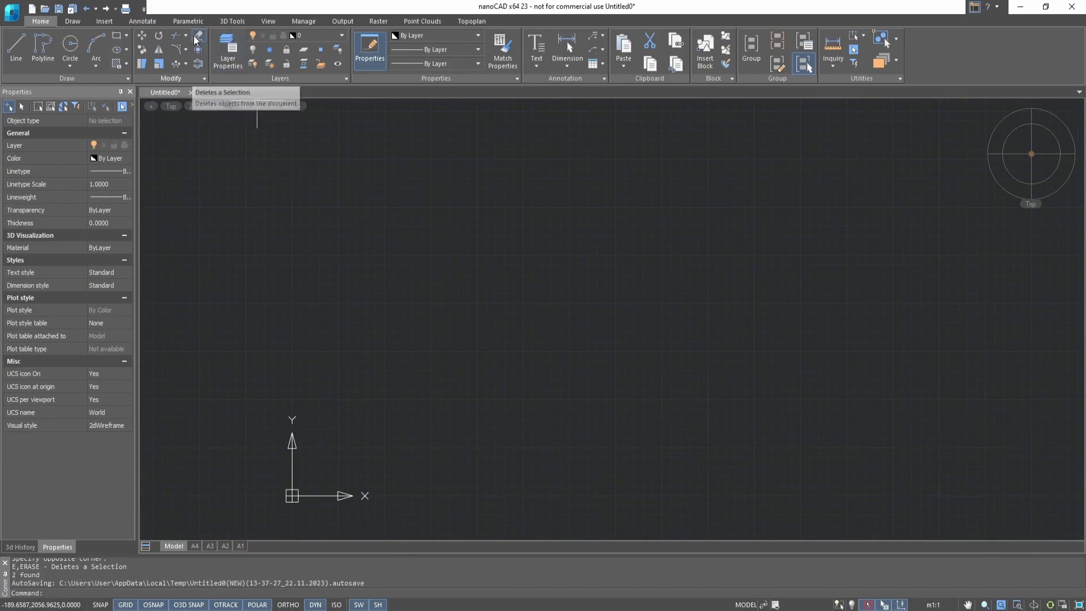
Draw a wide square-cornered rectangle in the empty drawing, above and to the right of the origin.
left_click(197, 79)
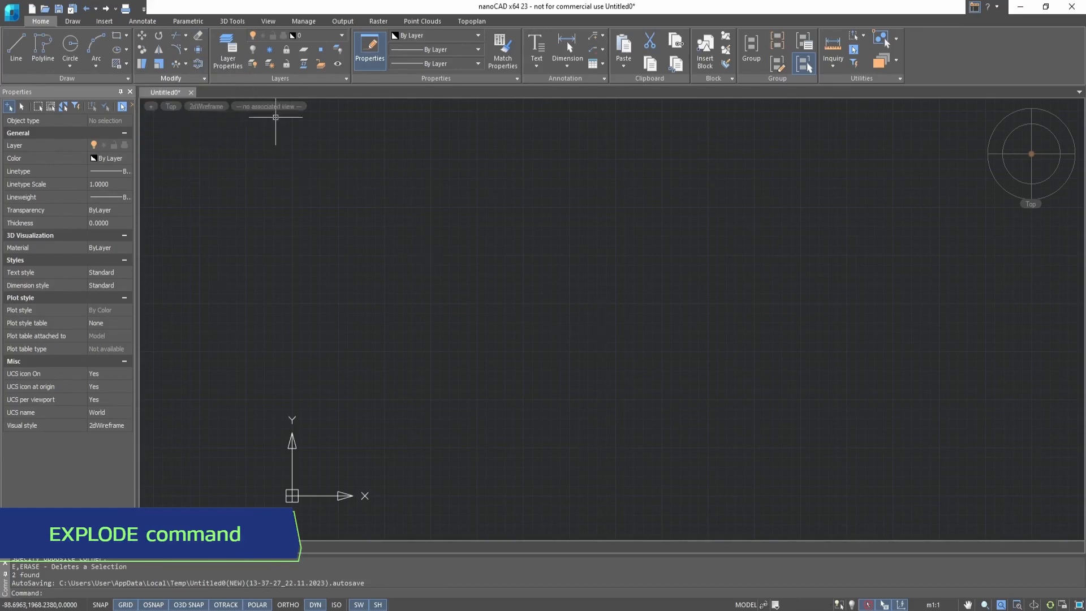
left_click(117, 39)
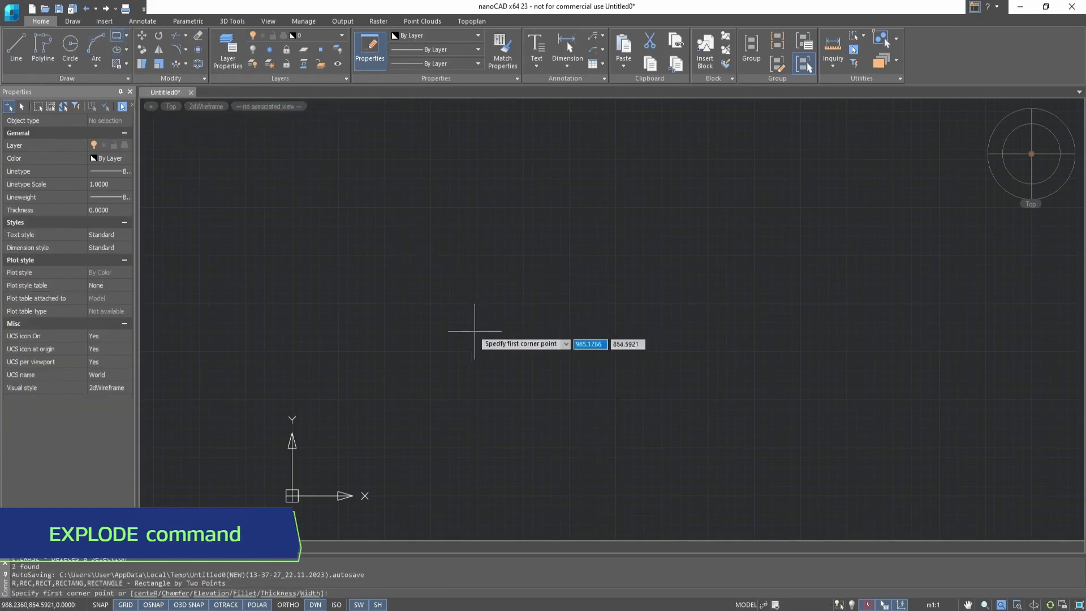
left_click(425, 327)
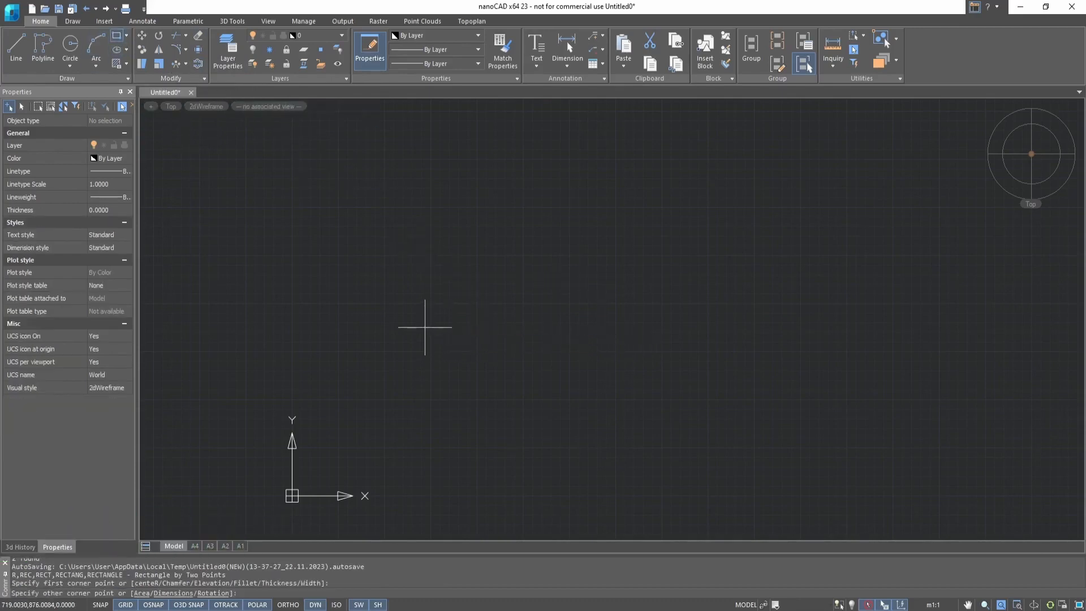
left_click(632, 418)
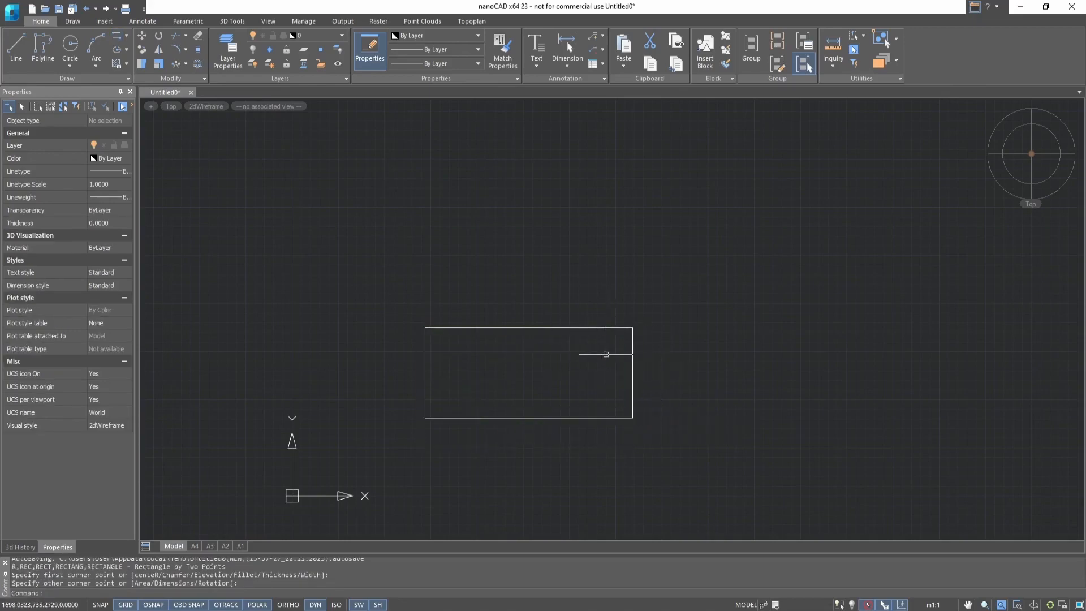
Explode the rectangle into separate line segments.
left_click(199, 53)
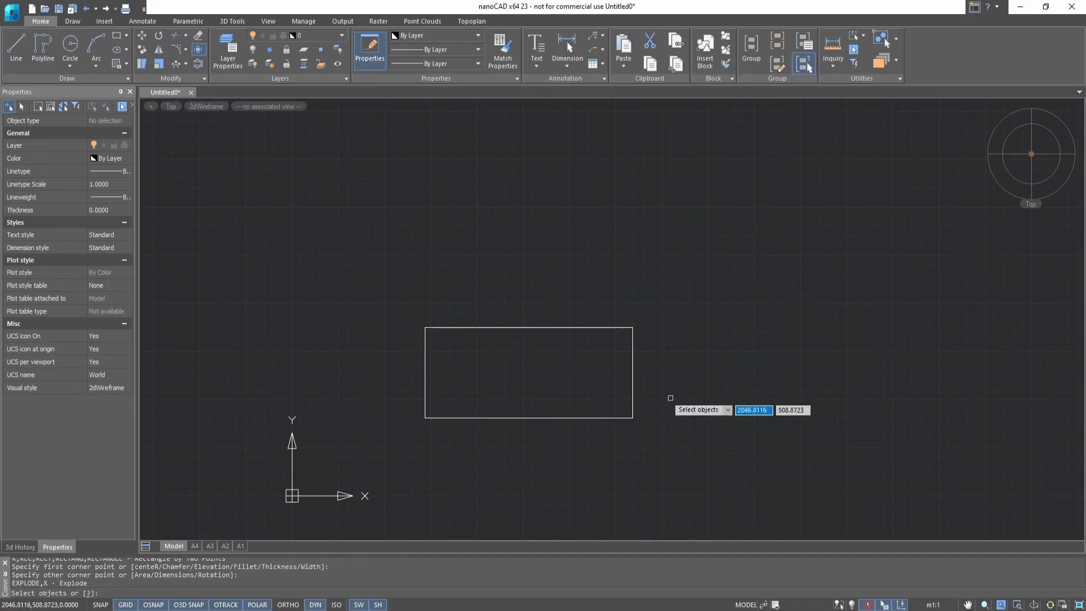
left_click(632, 381)
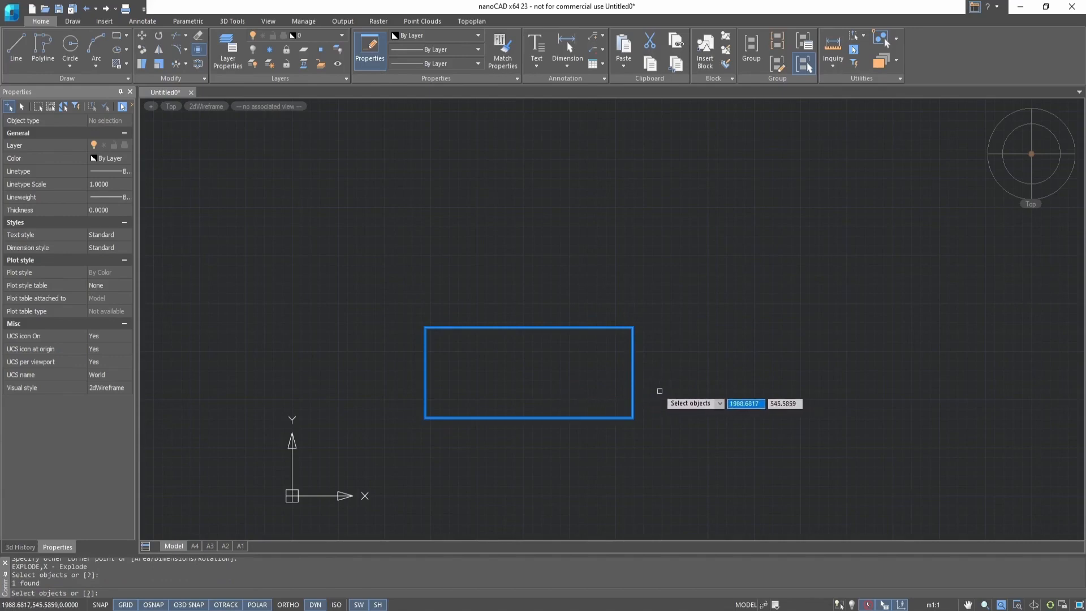
key("Return")
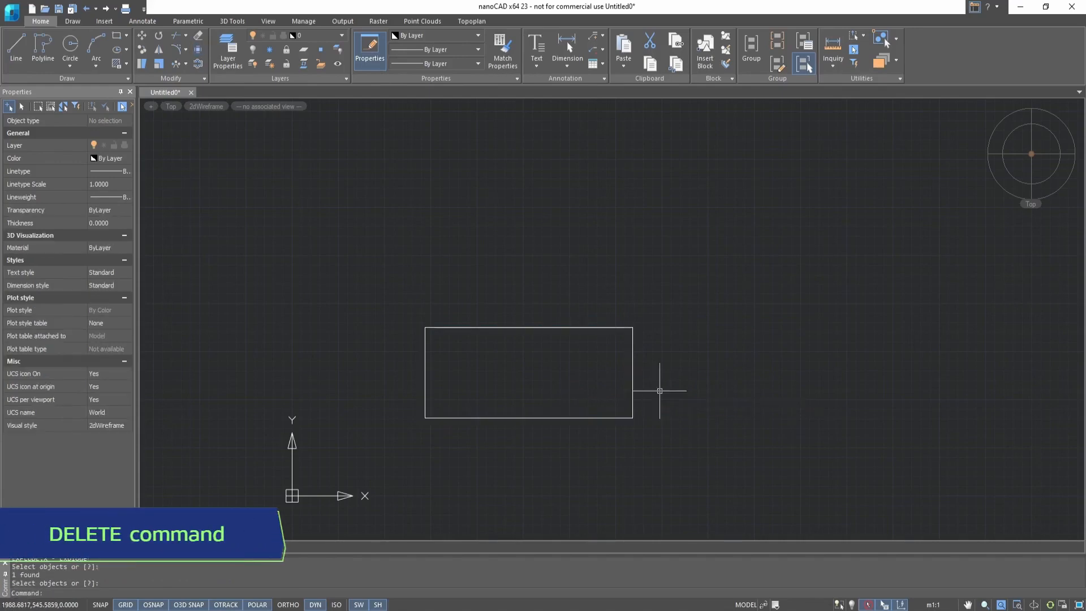
Delete the upper horizontal line of the exploded rectangle.
left_click(198, 36)
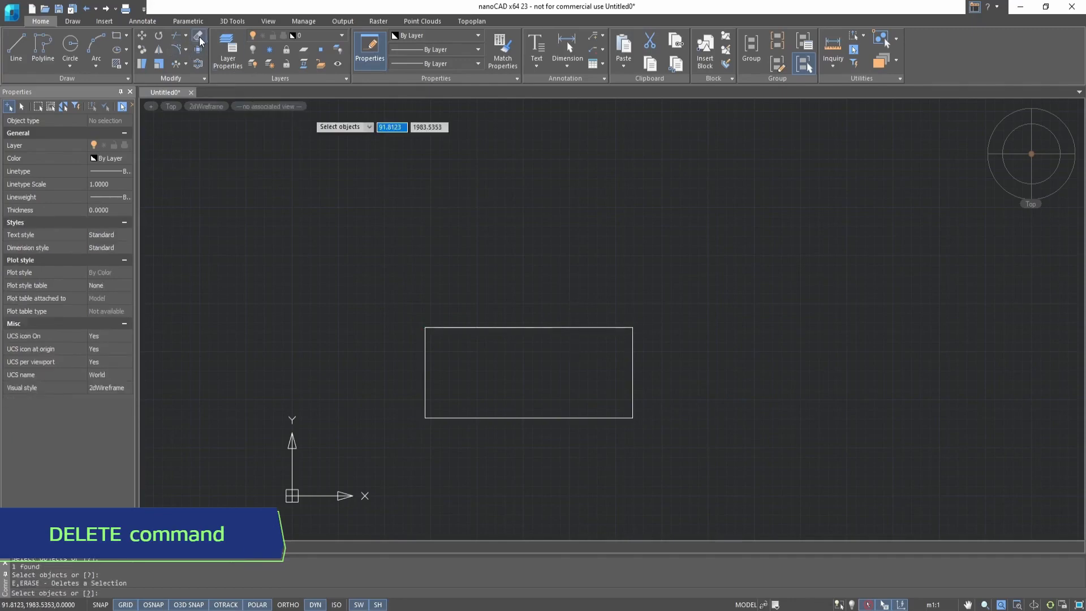
left_click(546, 327)
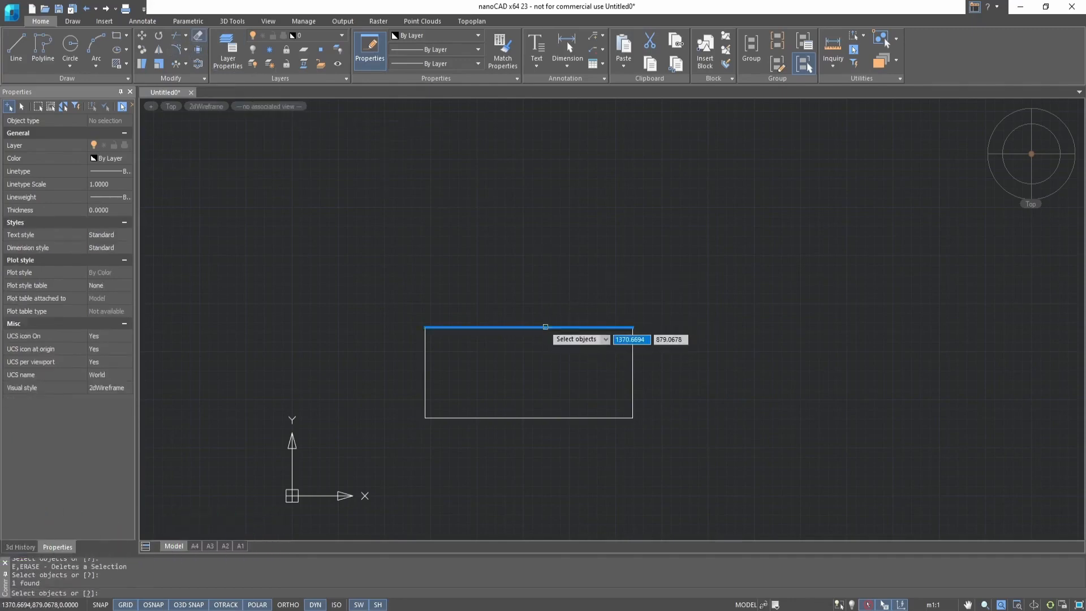
key("Return")
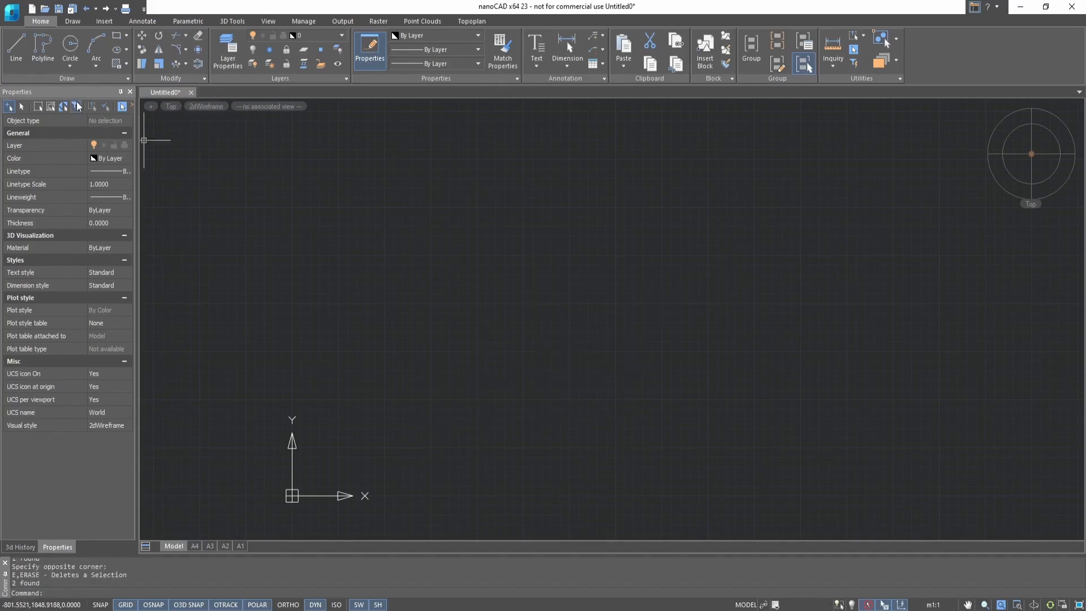
Draw a vertical line about 860 units long above and to the right of the origin.
left_click(16, 48)
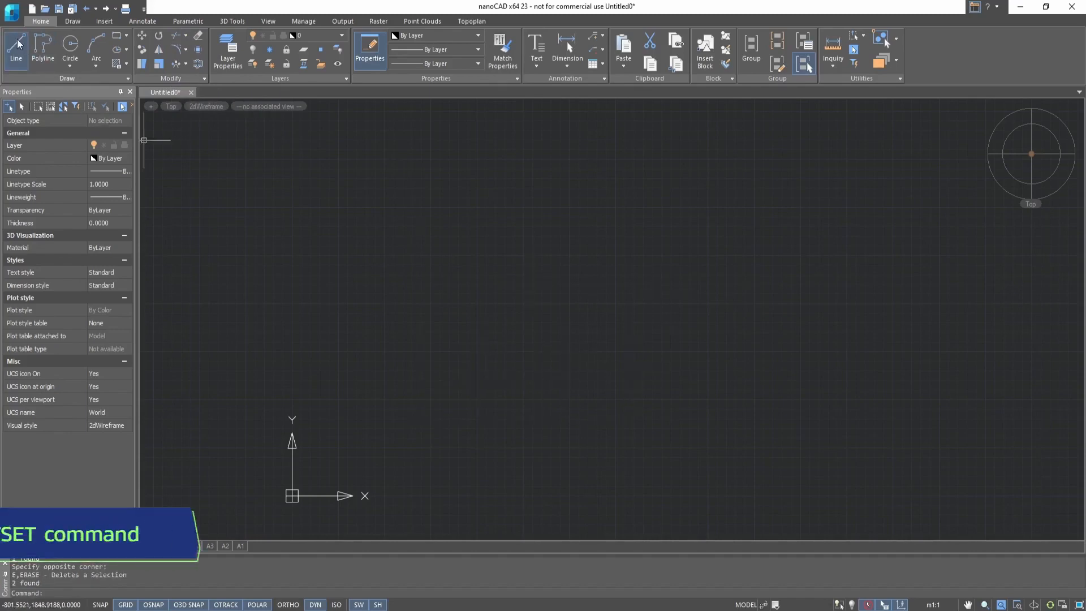
left_click(480, 293)
left_click(480, 457)
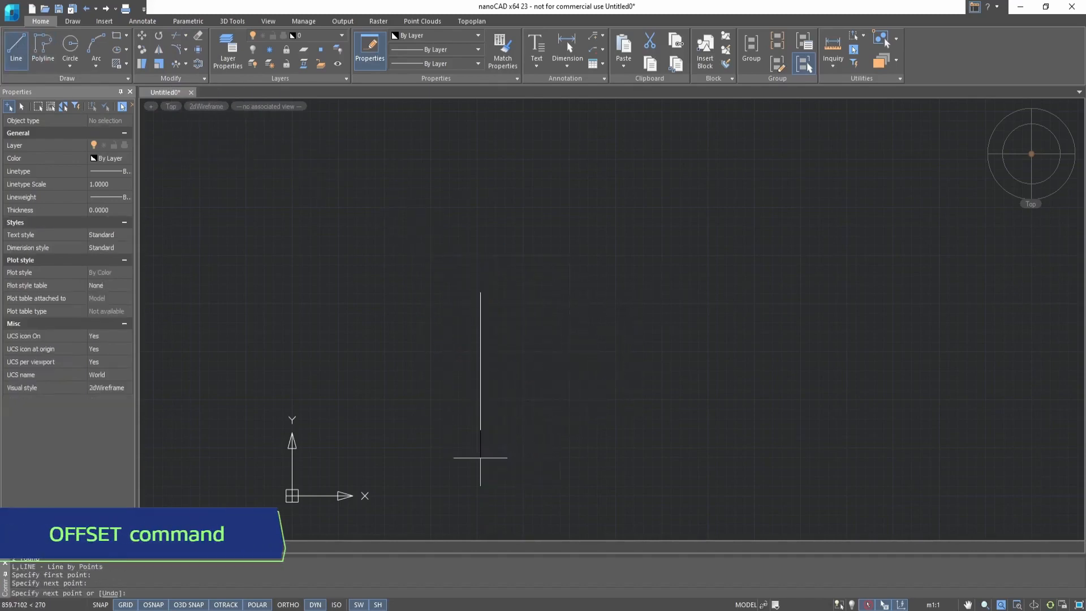
key("Escape")
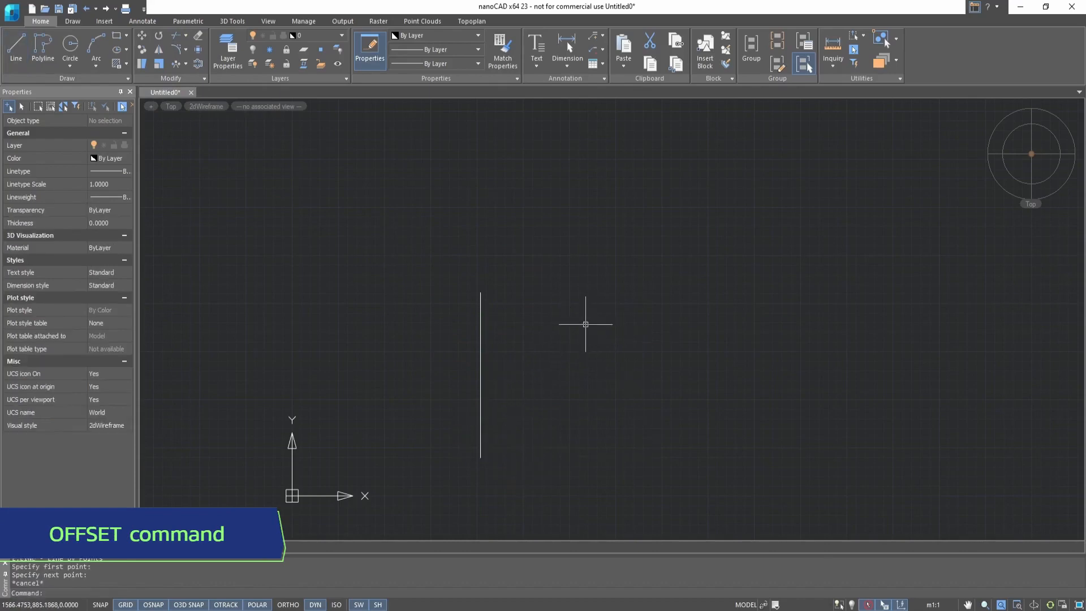
Offset the vertical line by 60 units to its right.
left_click(199, 64)
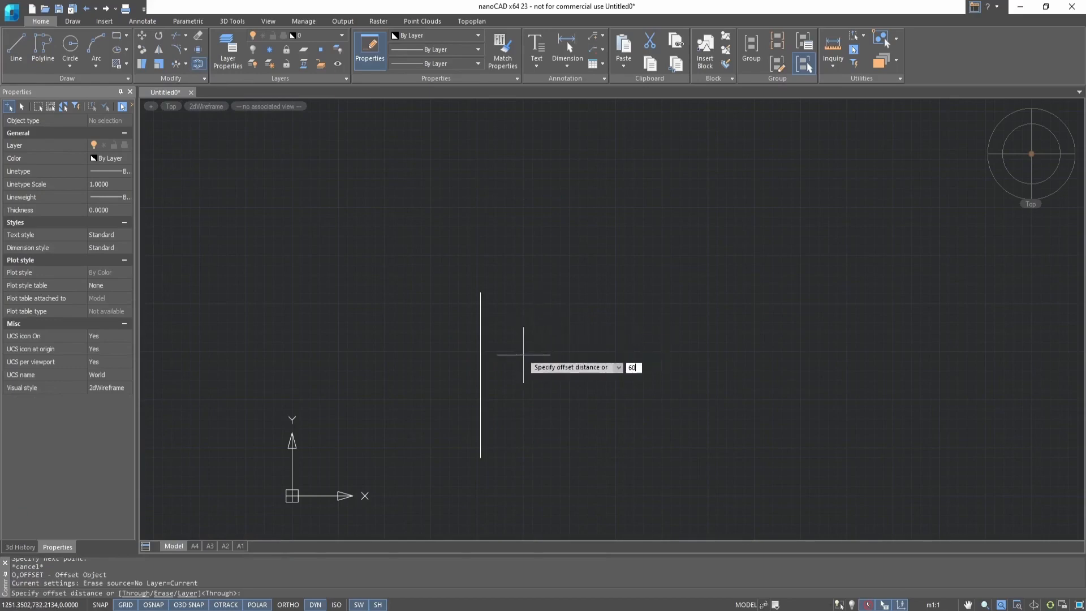
key("Return")
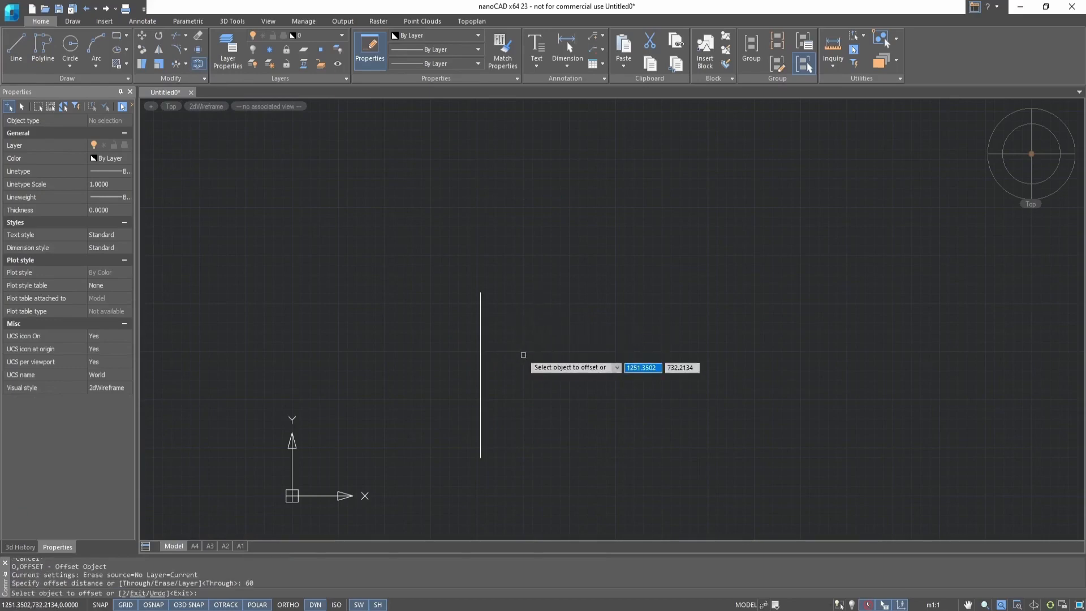
left_click(481, 355)
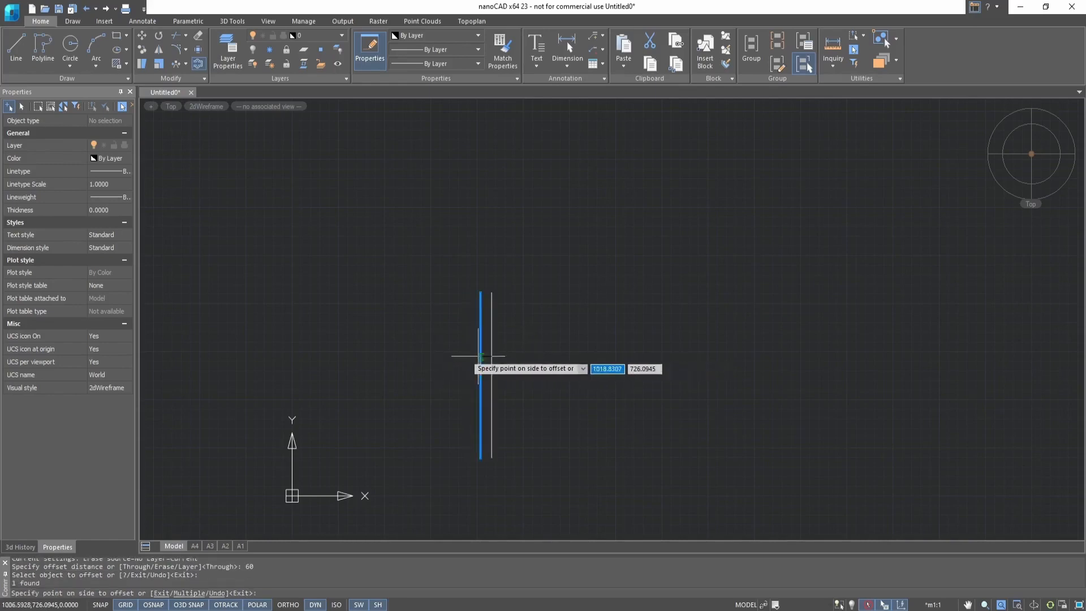
left_click(538, 359)
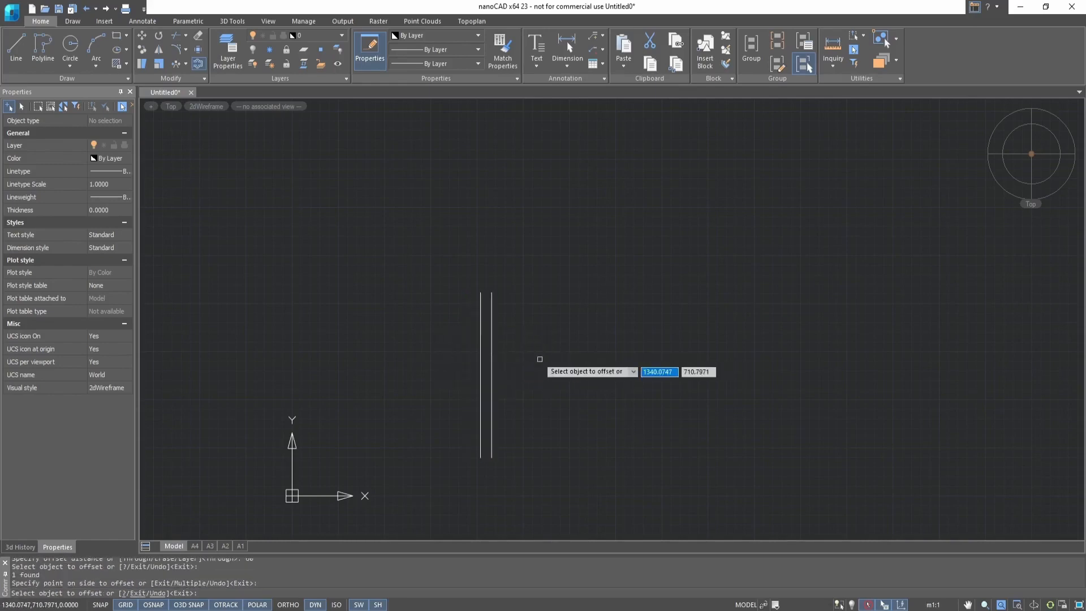
Add three more parallel lines at the same offset distance, each offset to the right from the newest line.
left_click(492, 359)
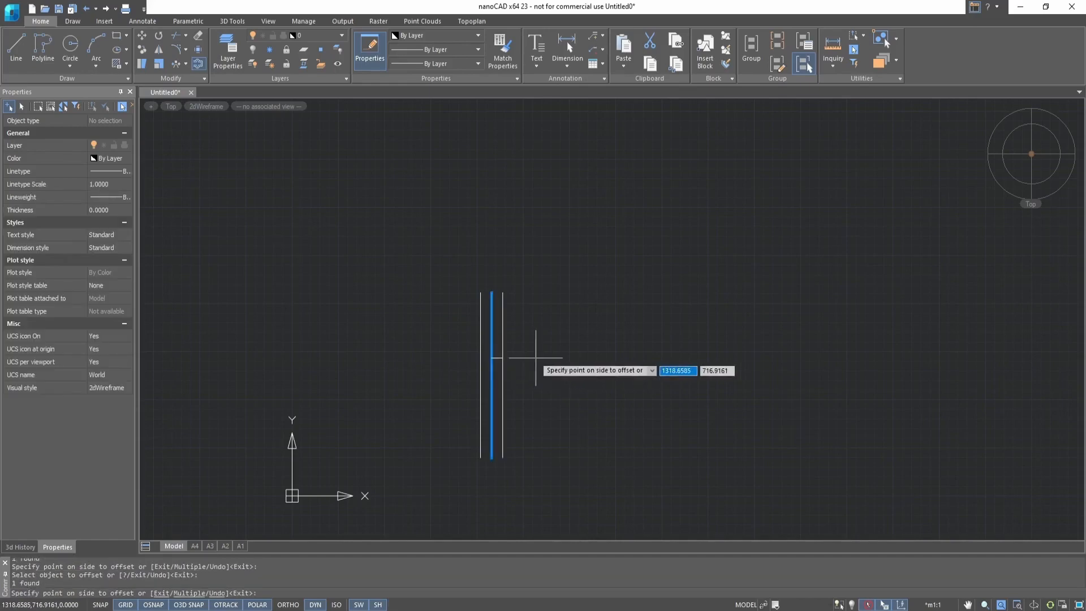
left_click(502, 358)
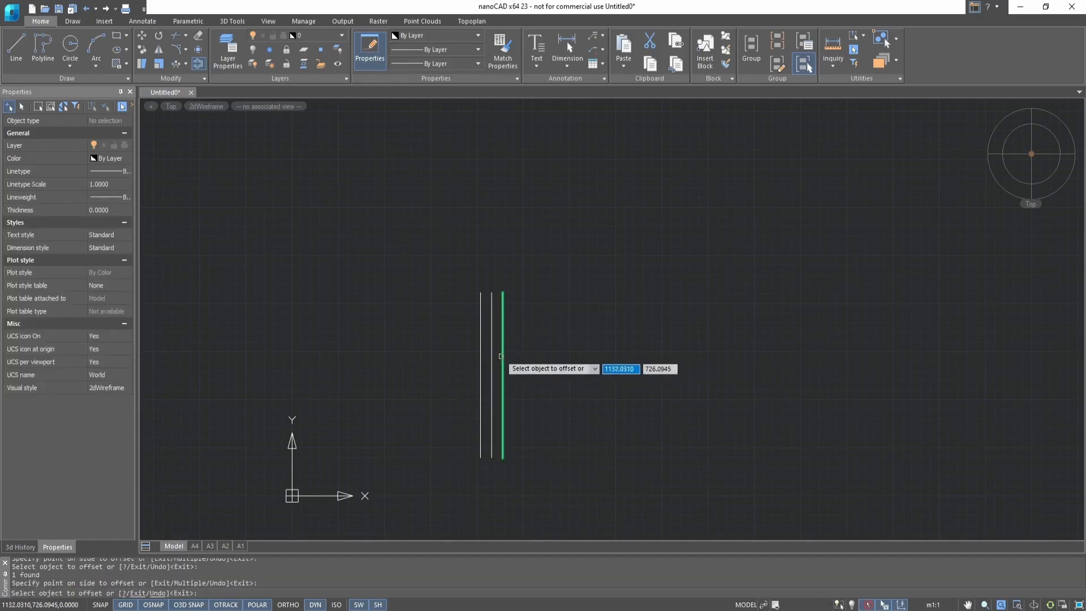
left_click(502, 361)
left_click(552, 355)
left_click(515, 358)
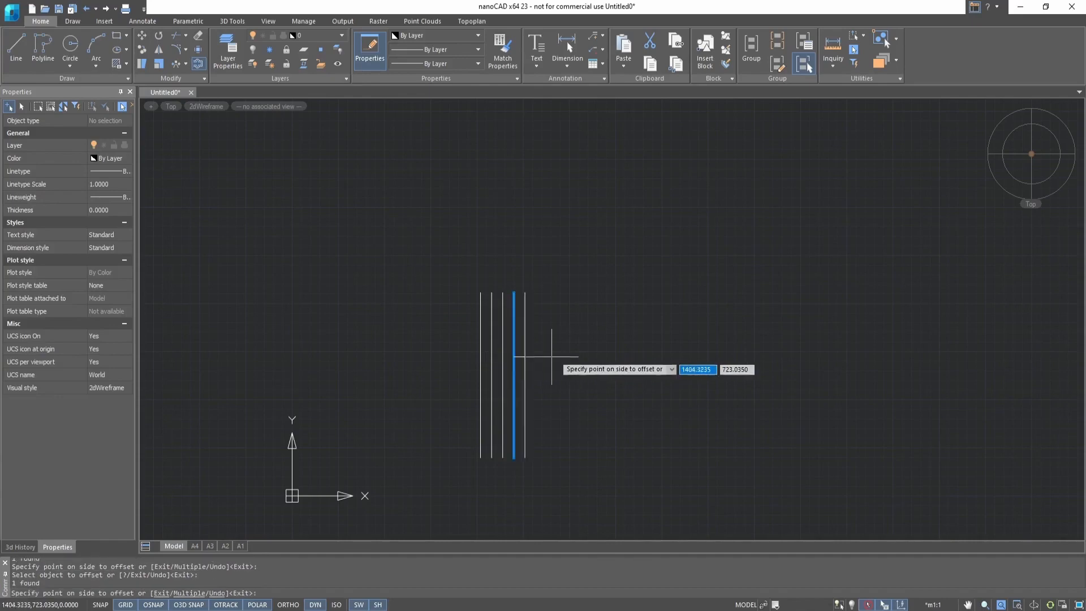
left_click(554, 363)
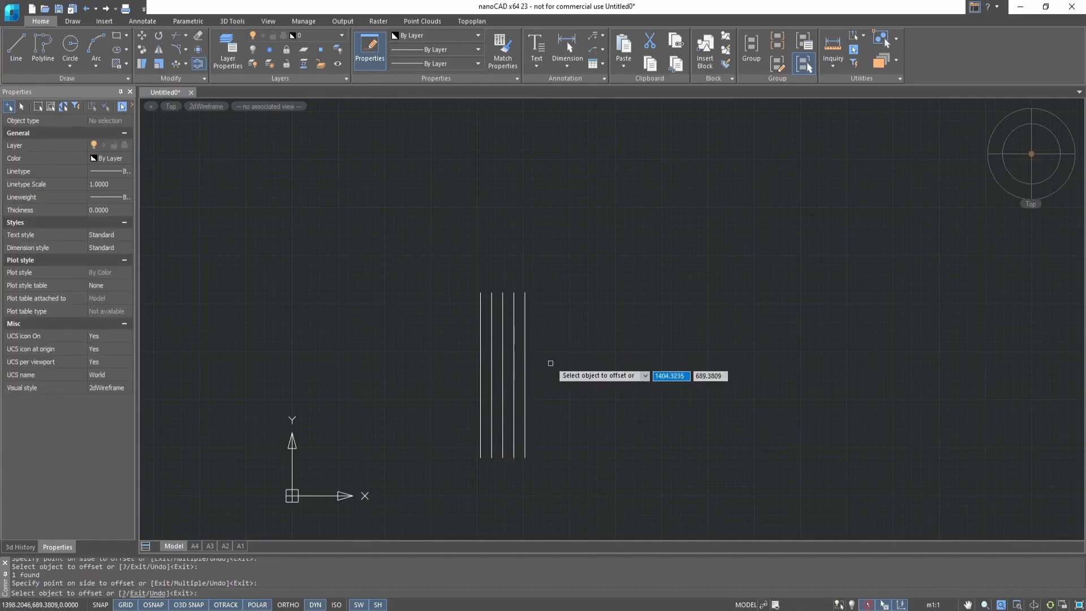
key("Escape")
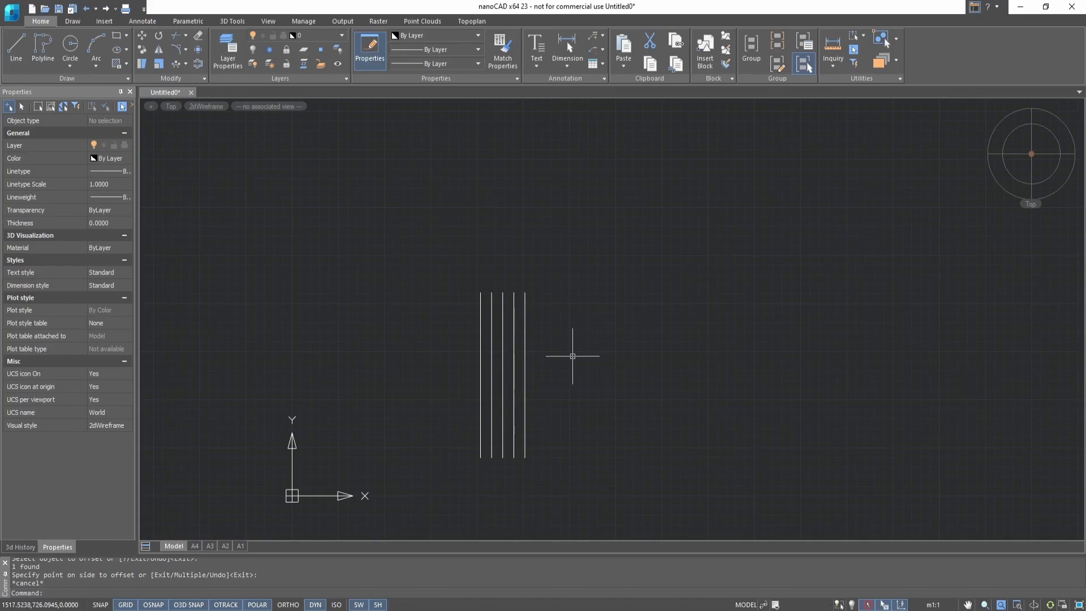
Draw an open zigzag polyline with six segments in an empty area above and to the right of the origin.
middle_click_drag(572, 356, 487, 494)
middle_click_drag(531, 387, 491, 473)
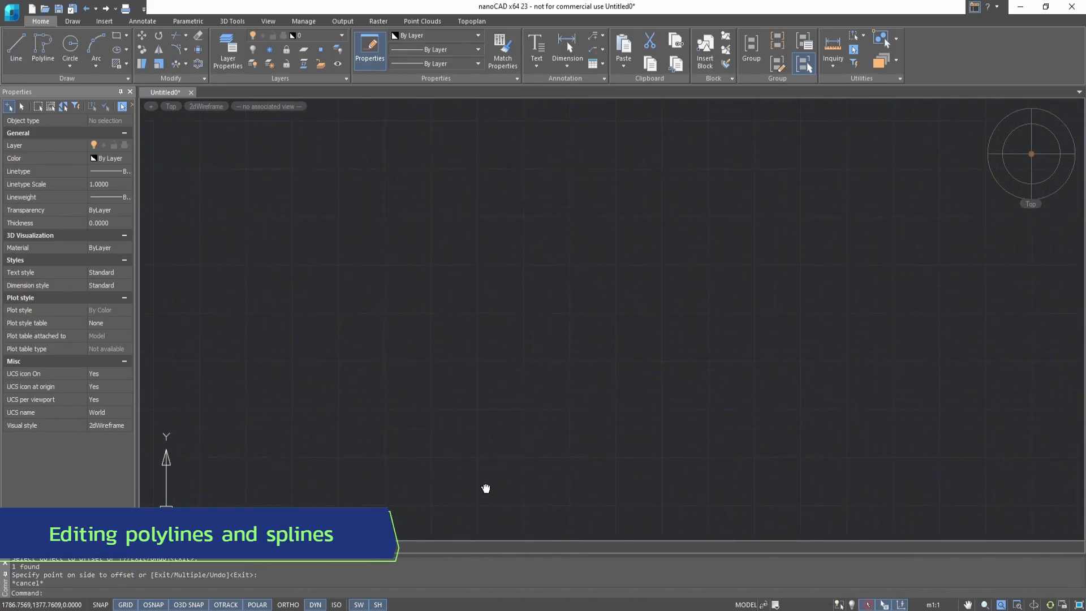
type("pl")
key("Return")
left_click(358, 325)
left_click(438, 293)
left_click(476, 326)
left_click(526, 293)
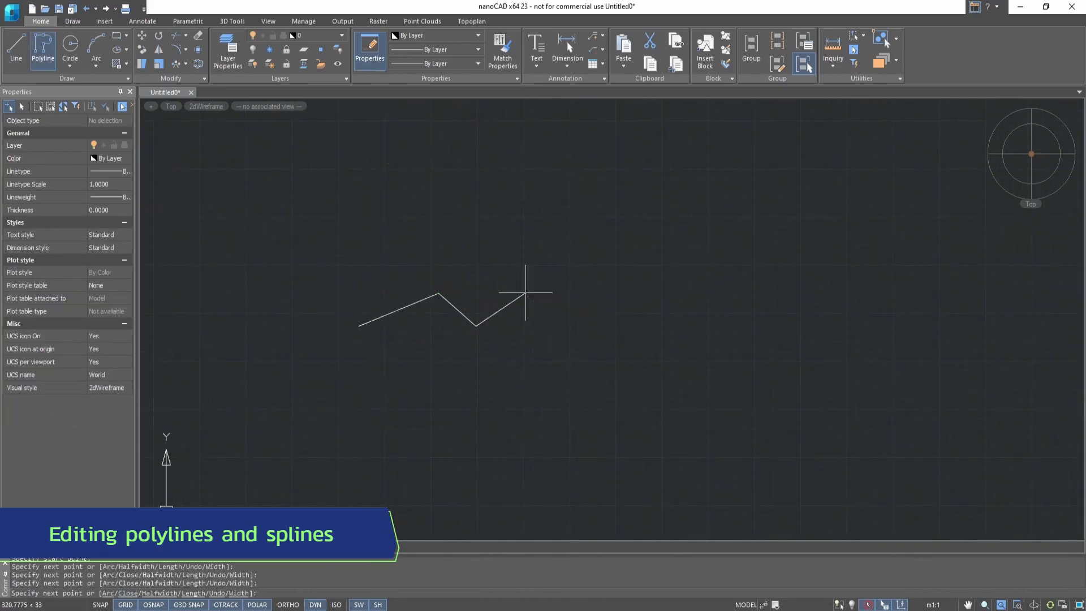
left_click(548, 328)
left_click(609, 297)
left_click(638, 326)
key("Return")
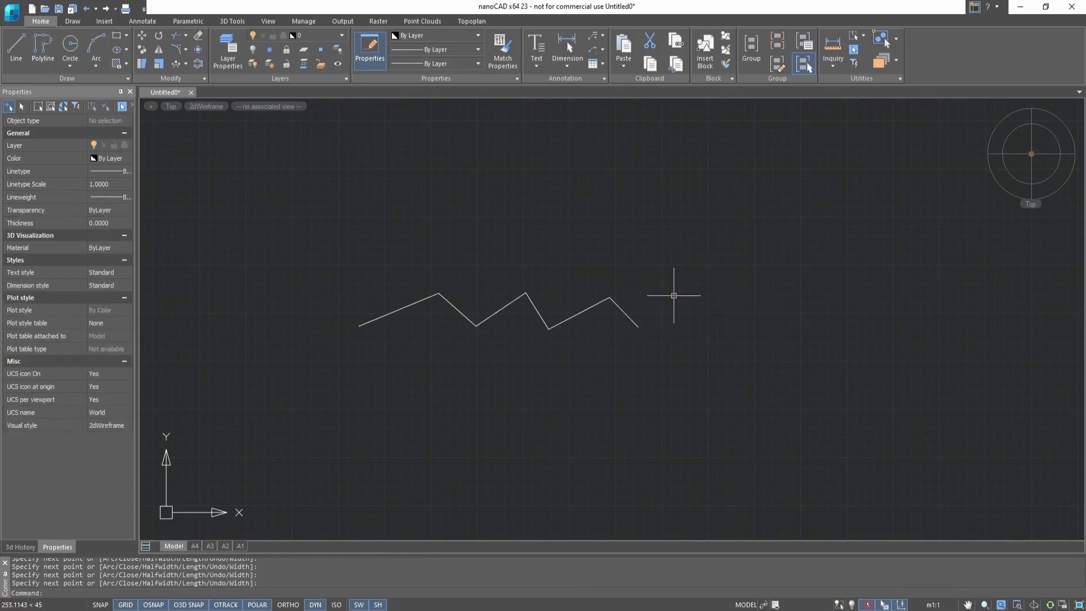
Smooth the zigzag polyline into a curve with the Spline option of polyline editing.
left_click(201, 78)
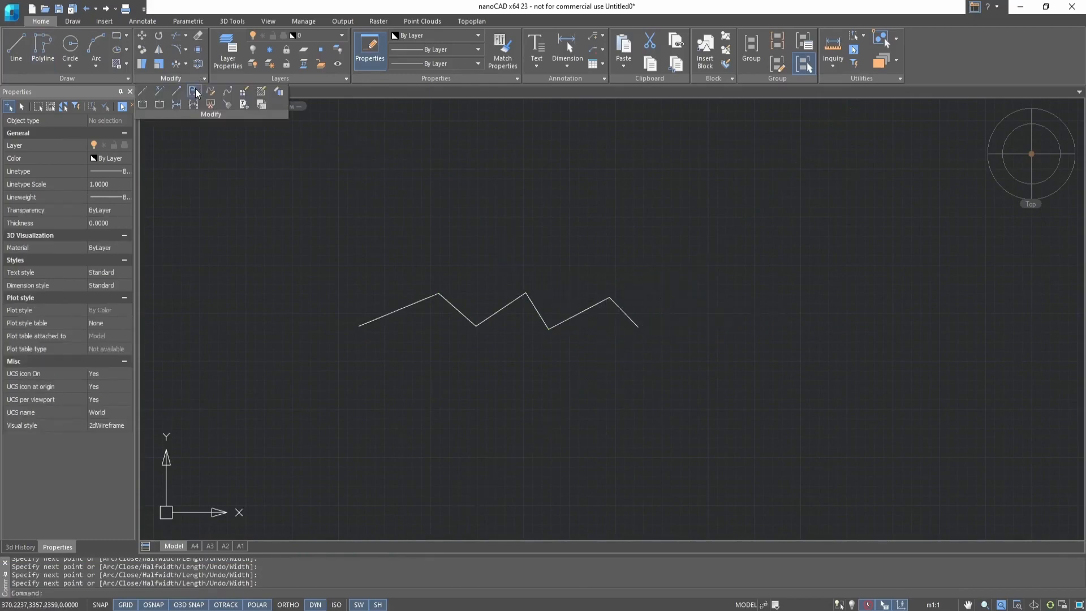
left_click(195, 89)
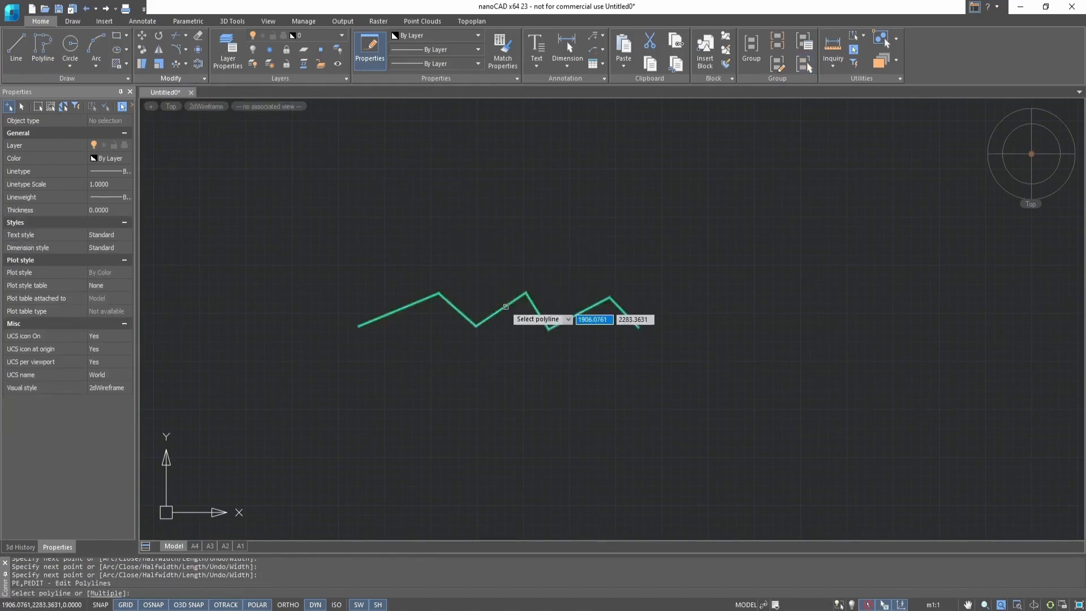
left_click(505, 306)
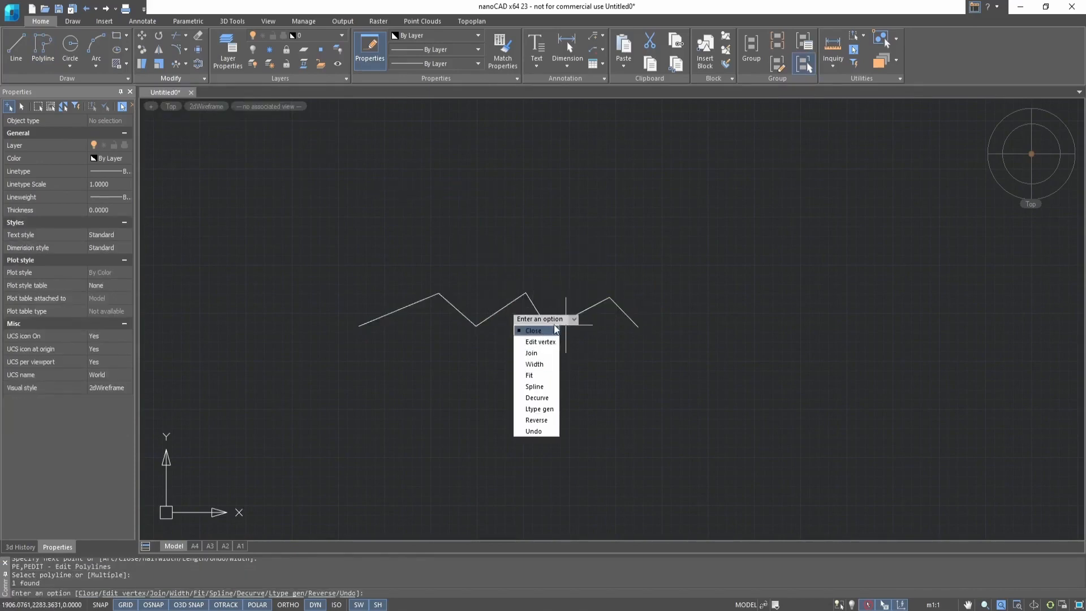
left_click(534, 387)
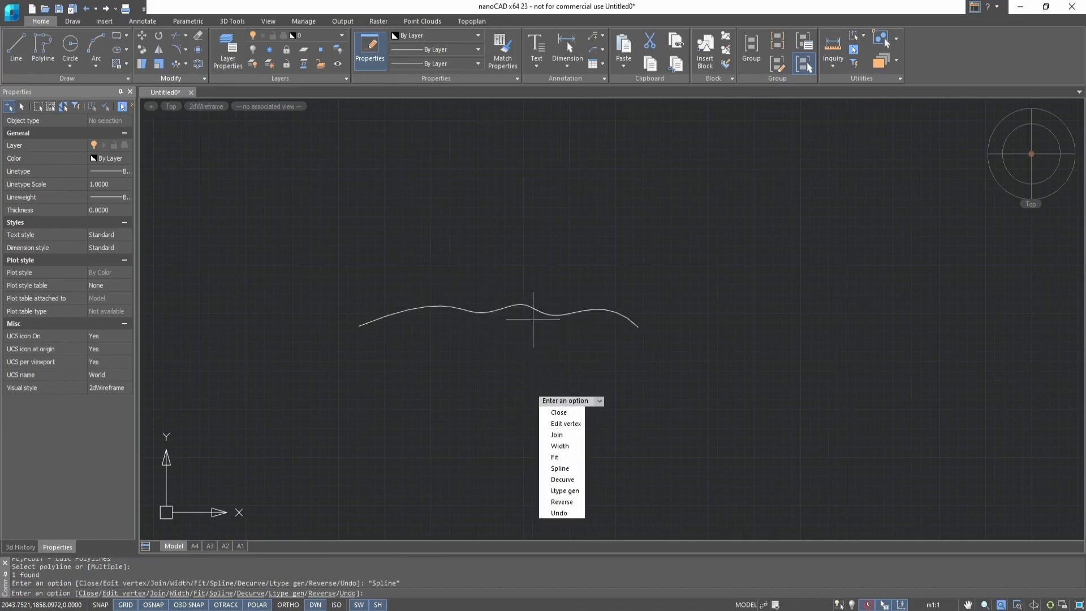
Turn the smoothed polyline back into straight segments with the Decurve option and end polyline editing.
left_click(563, 479)
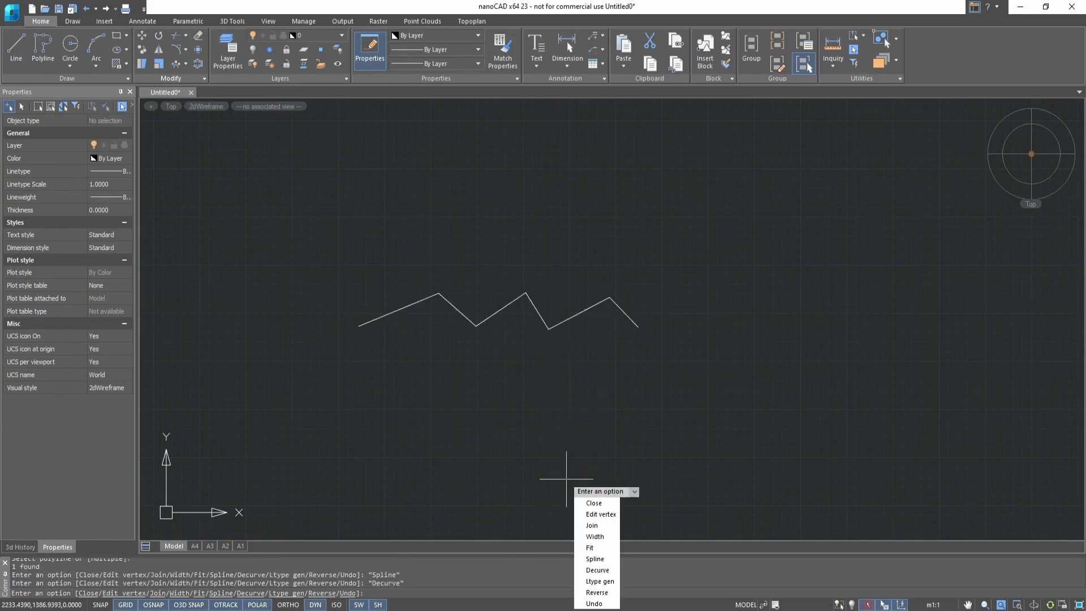
right_click(554, 296)
left_click(546, 296)
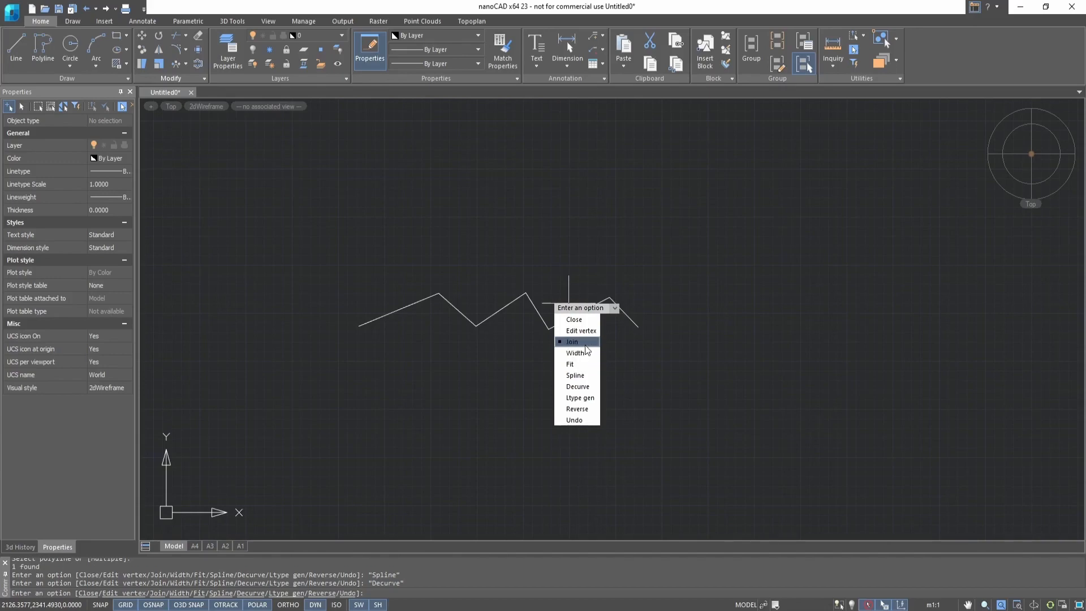
left_click(581, 320)
key("Escape")
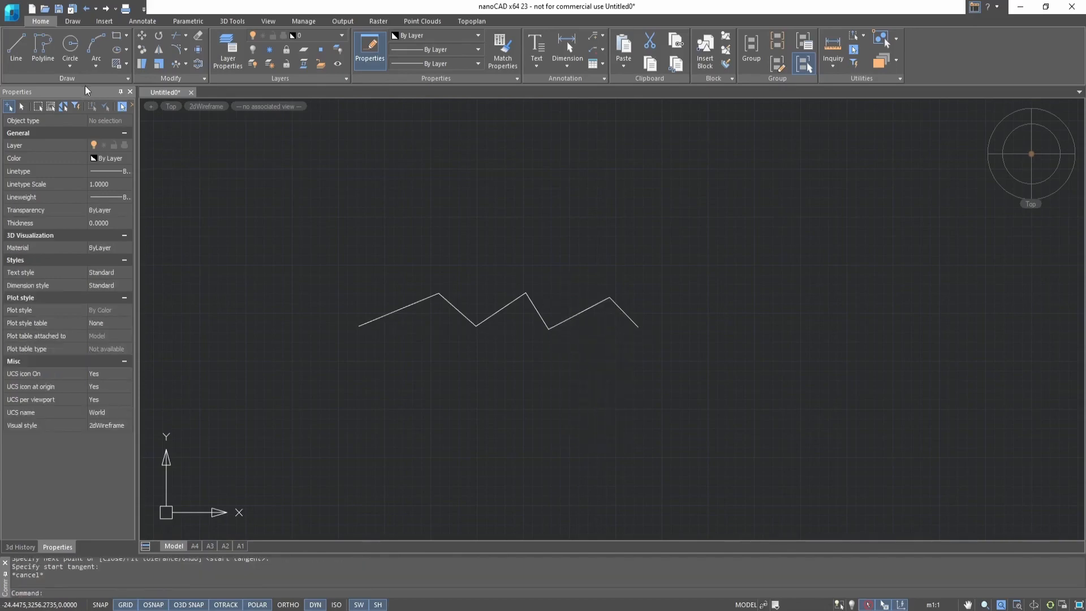
Draw a wavy spline through seven fit points above the zigzag polyline and define its start and end tangents.
left_click(83, 81)
left_click(12, 94)
left_click(360, 222)
left_click(460, 195)
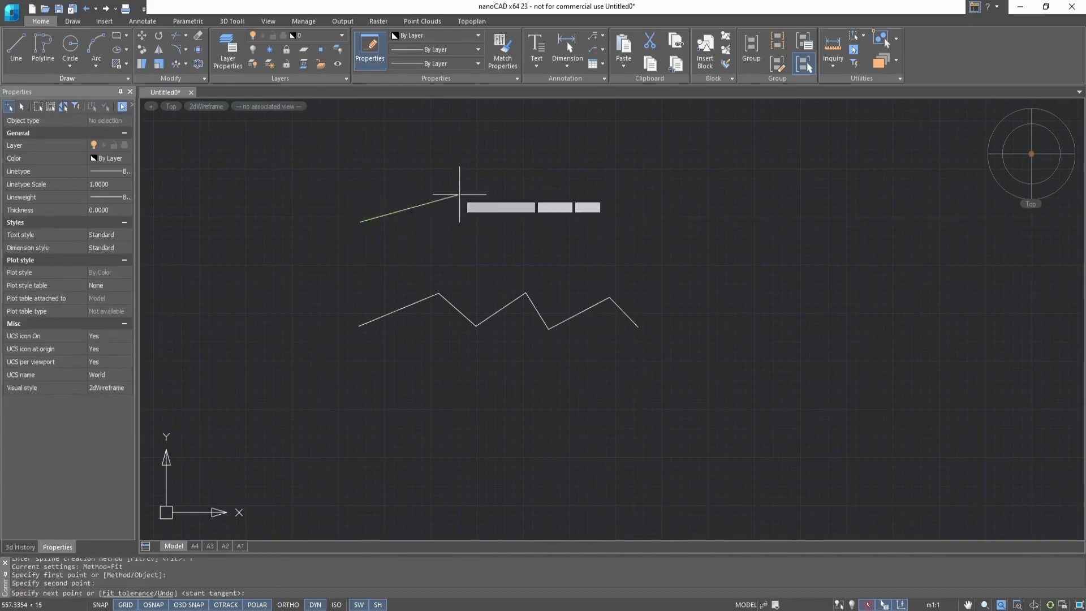
left_click(486, 226)
left_click(531, 197)
left_click(572, 233)
left_click(632, 191)
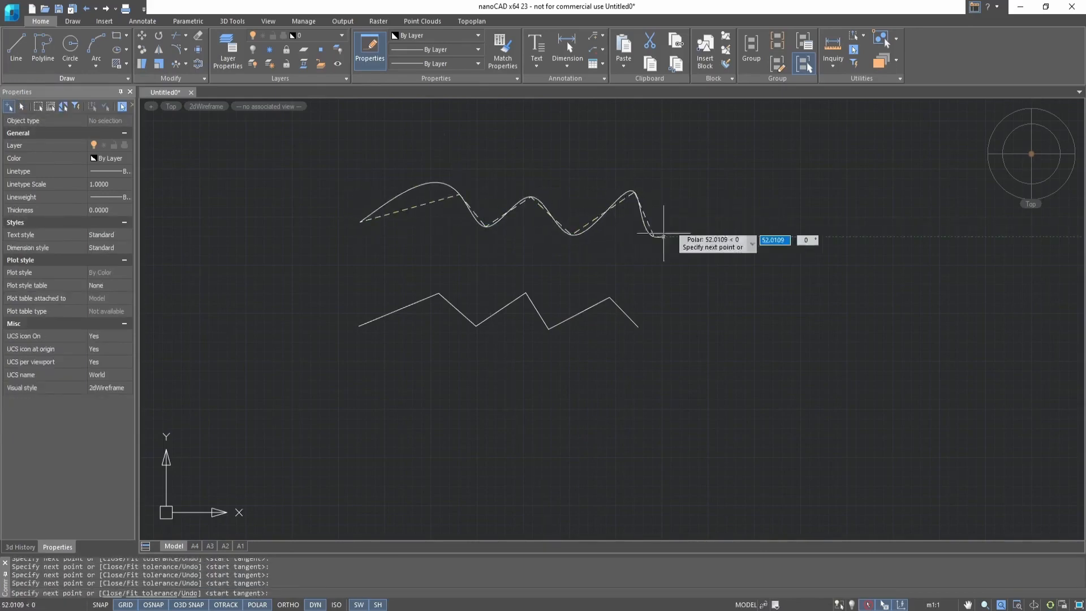
key("Return")
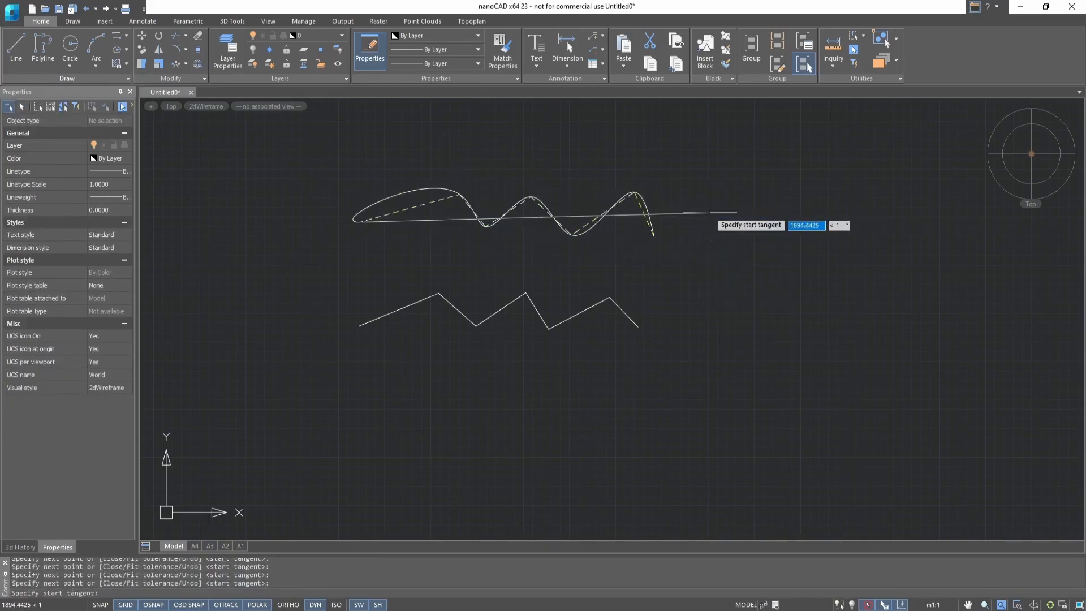
left_click(709, 212)
left_click(699, 216)
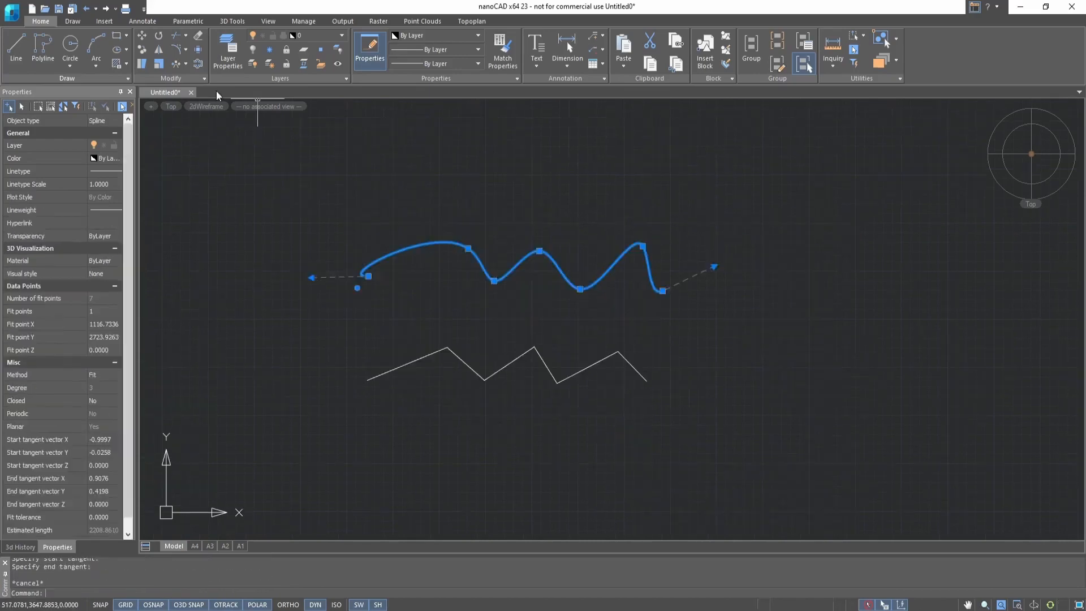
key("Escape")
Convert the wavy spline to a polyline with a precision of 10 using spline editing.
left_click(172, 79)
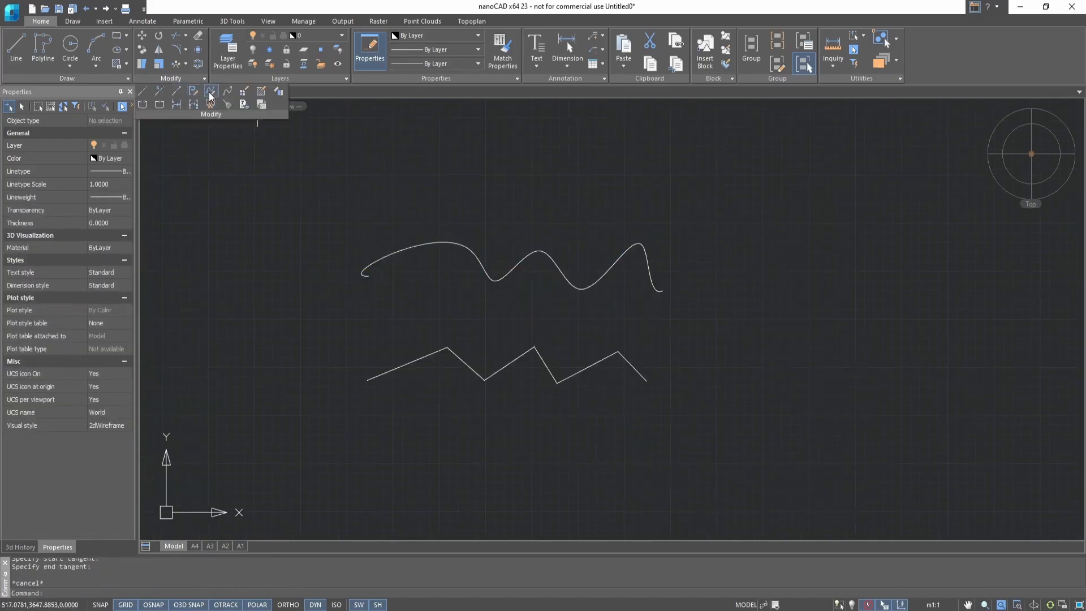
left_click(194, 91)
left_click(593, 280)
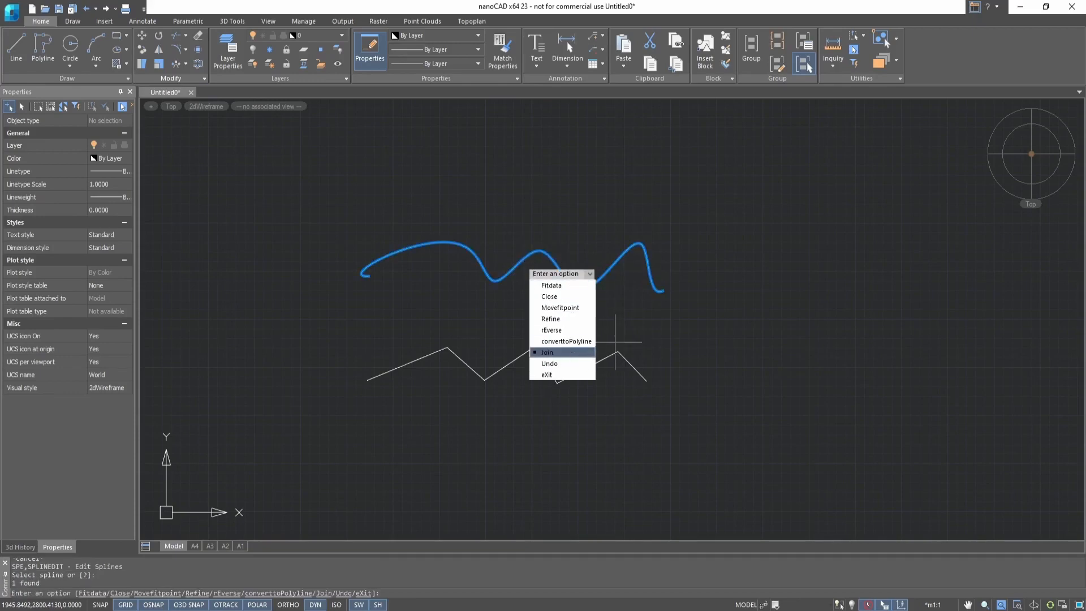
left_click(585, 341)
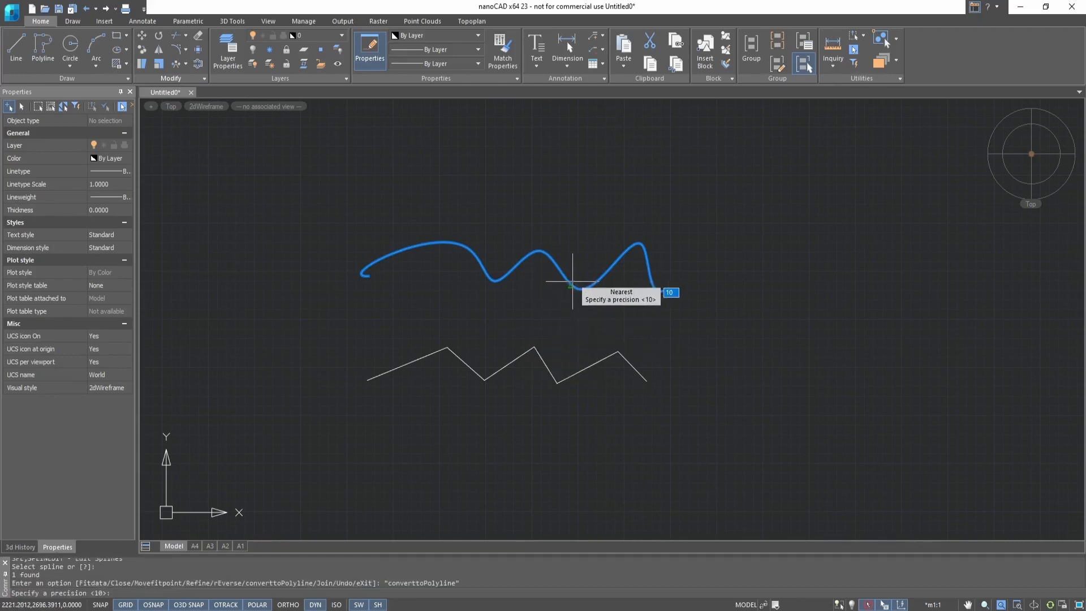
key("Return")
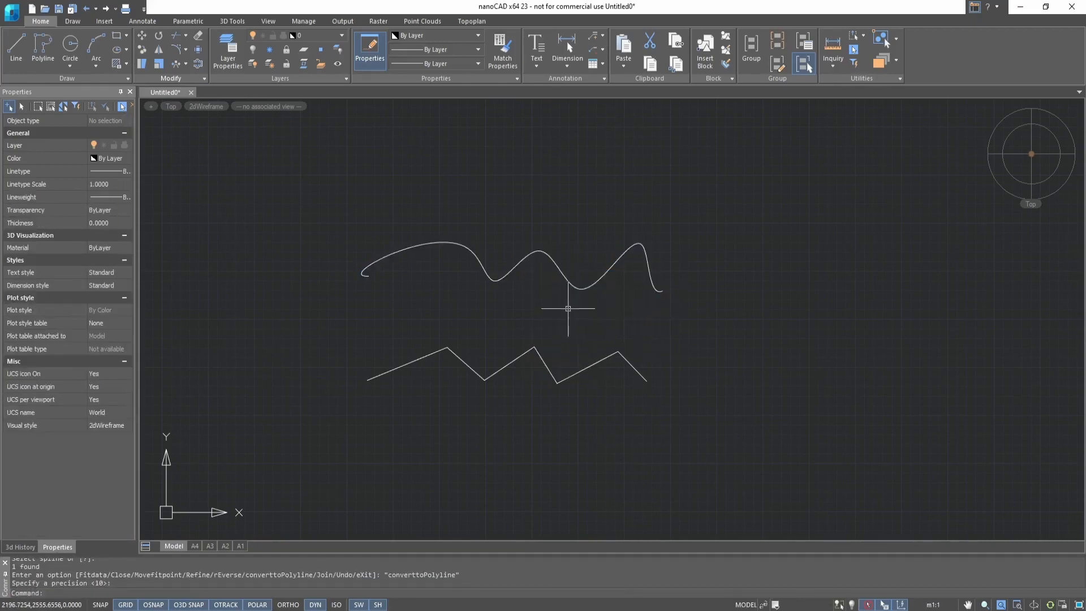
Select the converted wavy curve to examine its object type and vertices, and clear the selection.
left_click(511, 261)
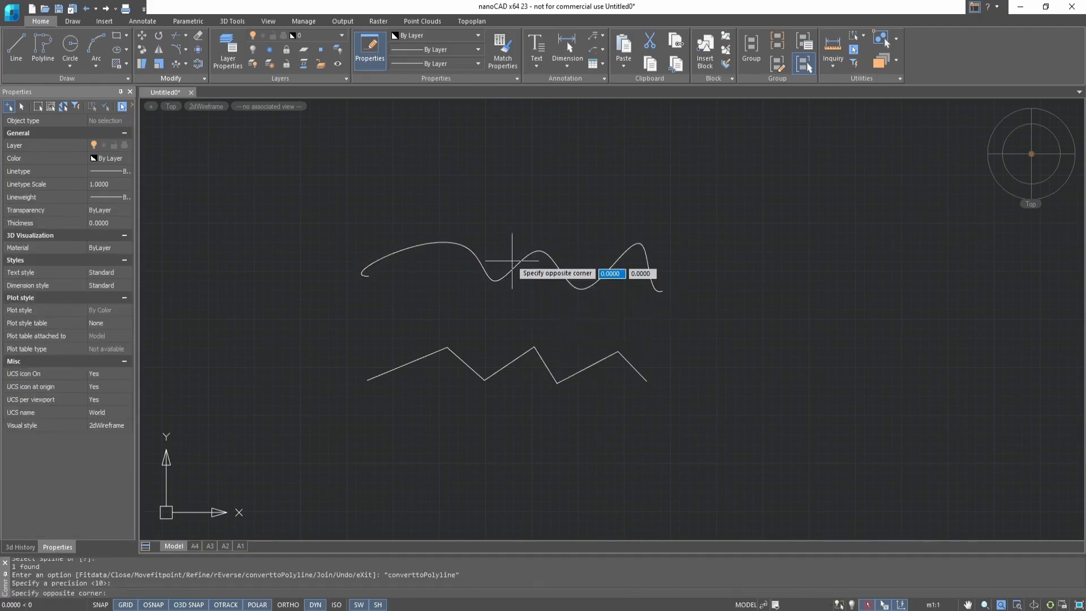
key("Escape")
left_click(510, 265)
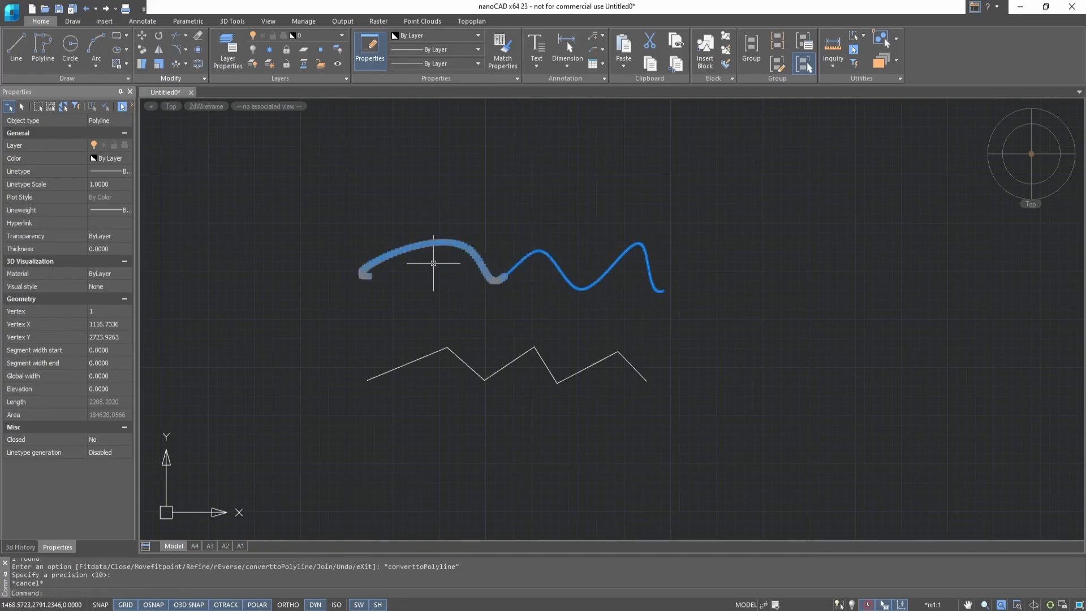
key("Escape")
left_click(345, 310)
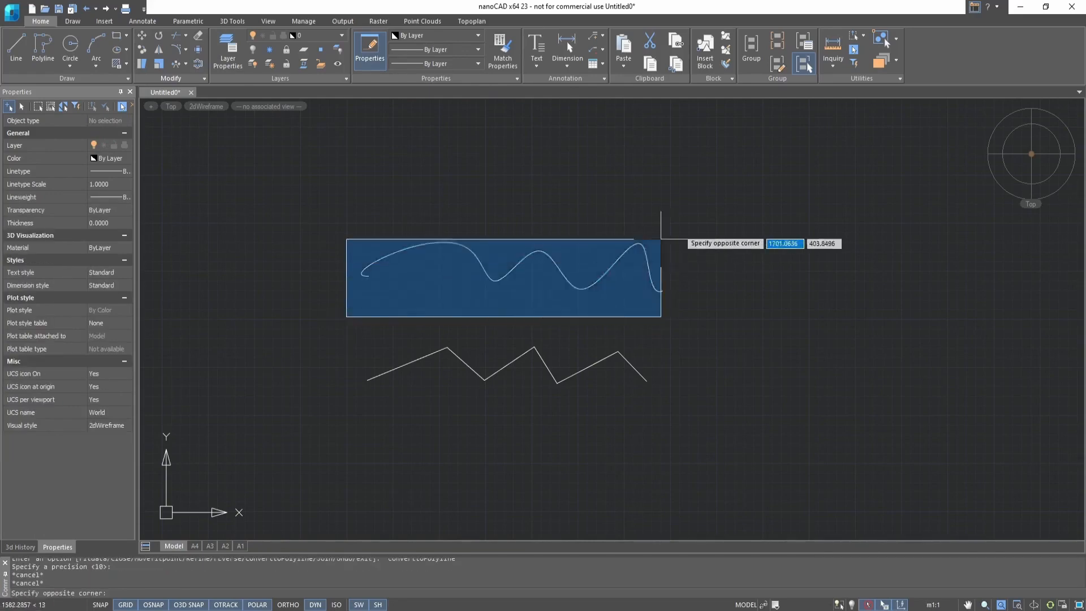
key("Escape")
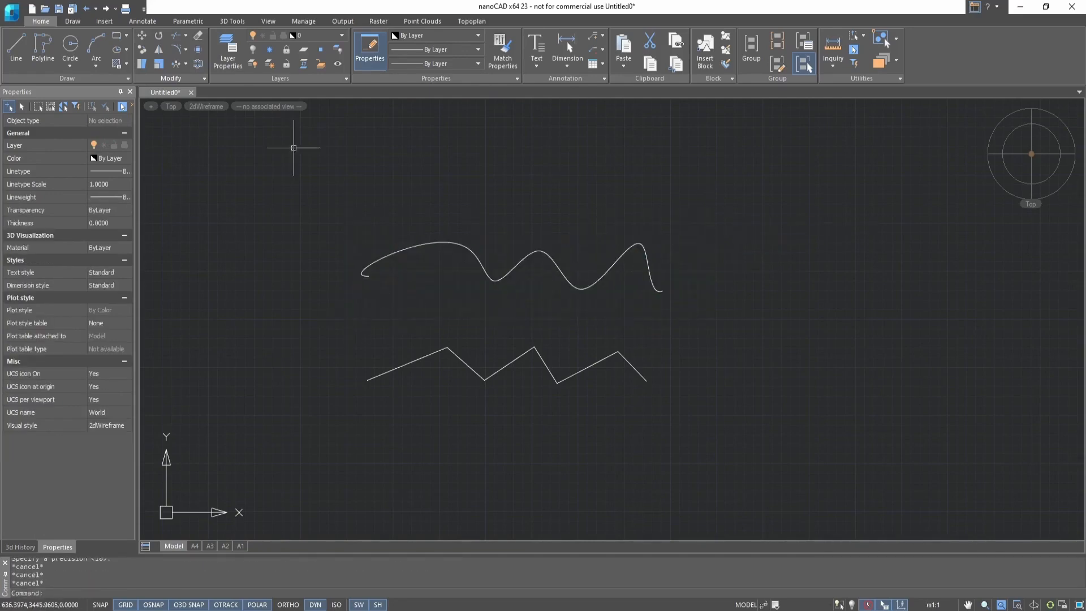
Try to pick the converted wavy curve for spline editing.
left_click(184, 78)
left_click(211, 93)
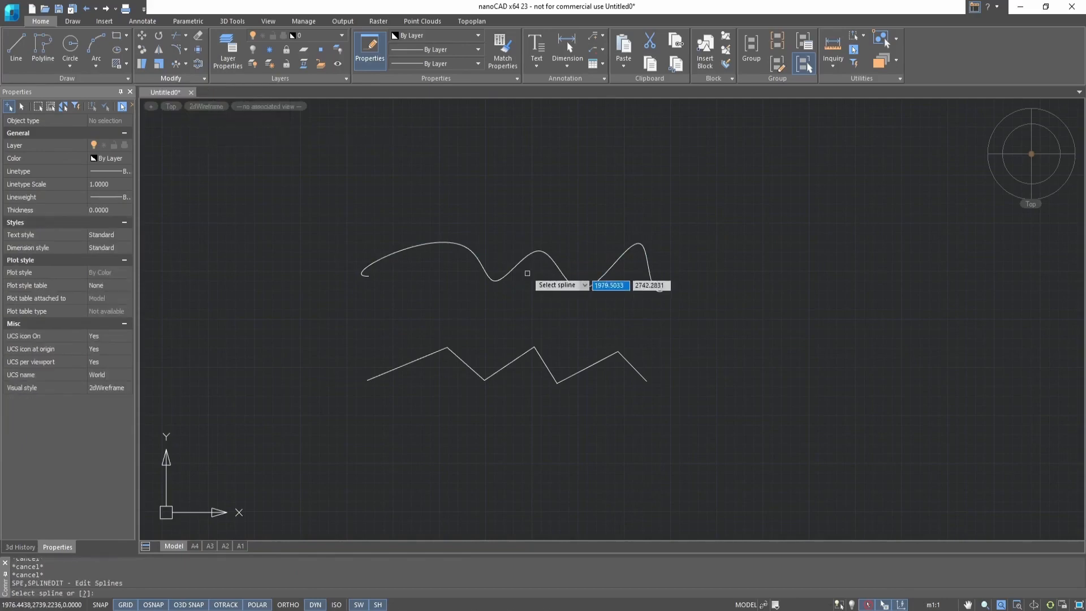
left_click(523, 263)
left_click(532, 255)
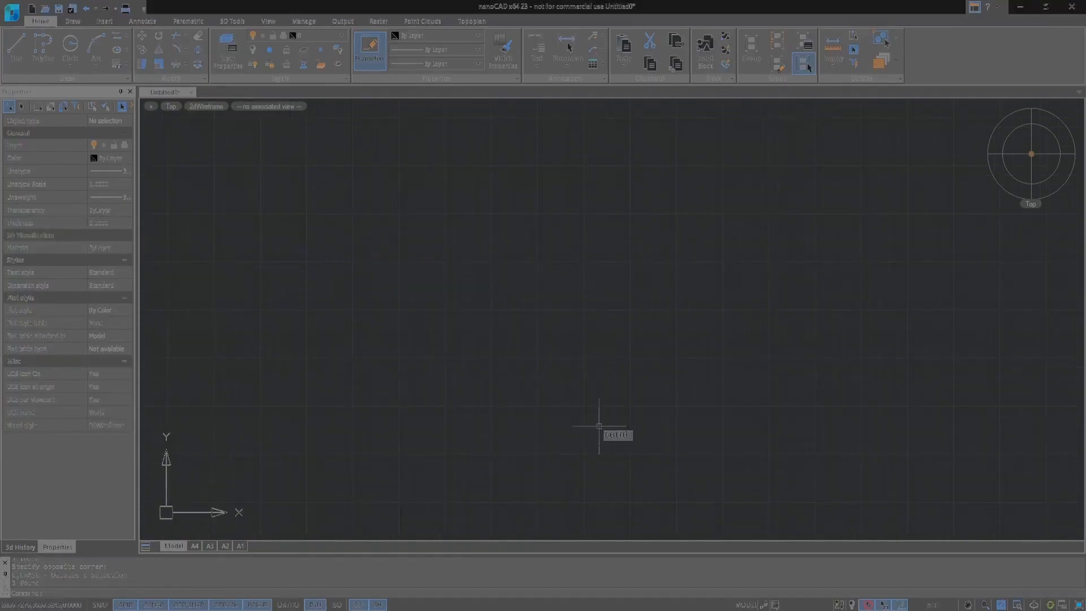
Draw a horizontal rectangle by two corner points in the empty area above the wavy curve.
scroll(638, 264, "down", 6)
scroll(639, 269, "up", 5)
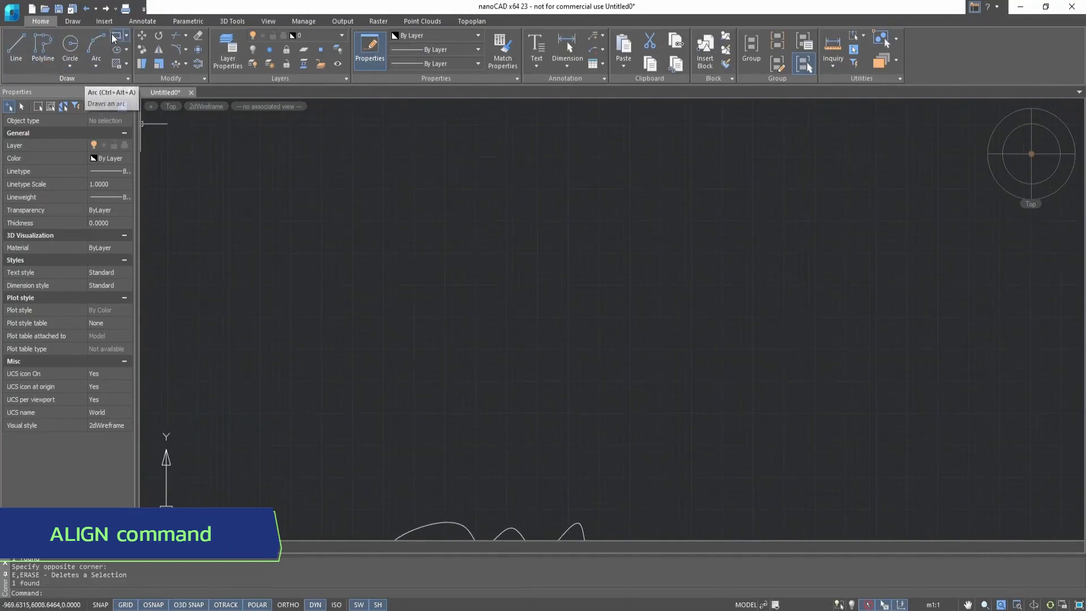
left_click(116, 35)
left_click(406, 217)
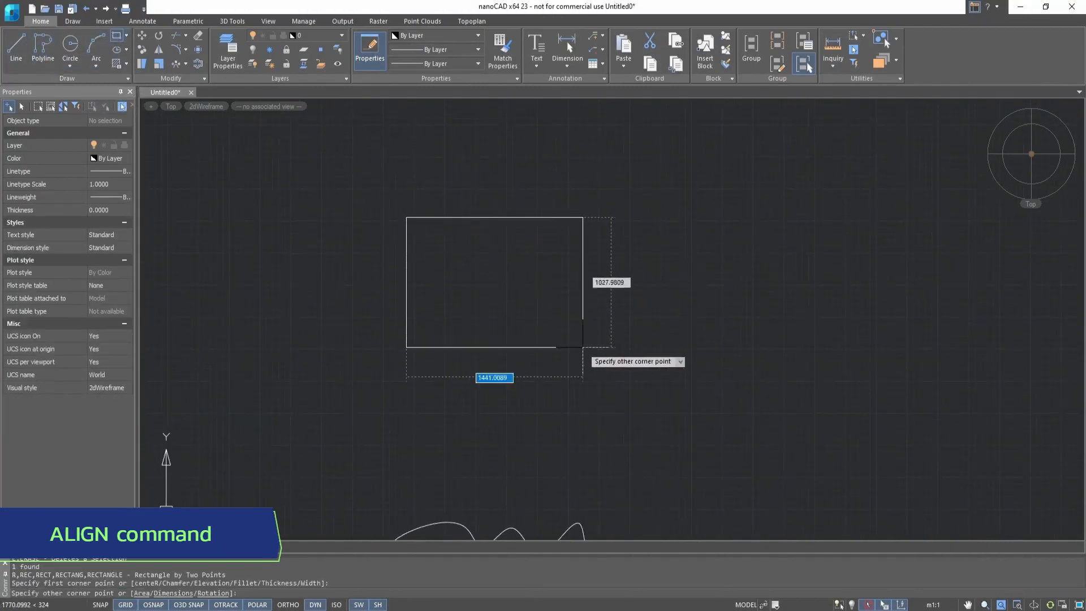
left_click(619, 318)
Draw an inclined line about 1760 units long at about 42°, rising to the right beside the rectangle's lower right corner.
left_click(16, 46)
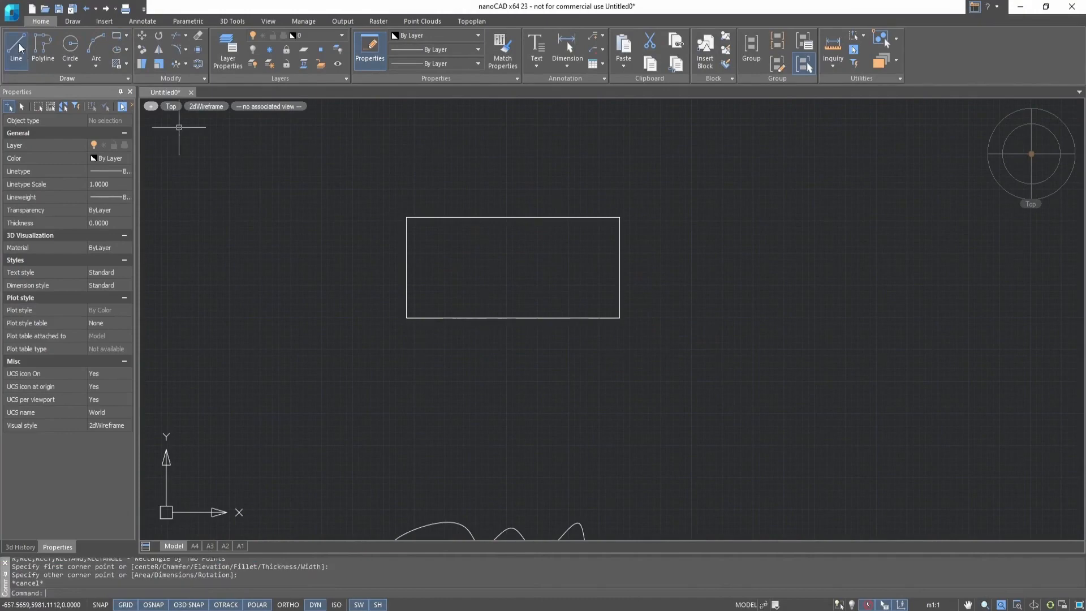
left_click(654, 419)
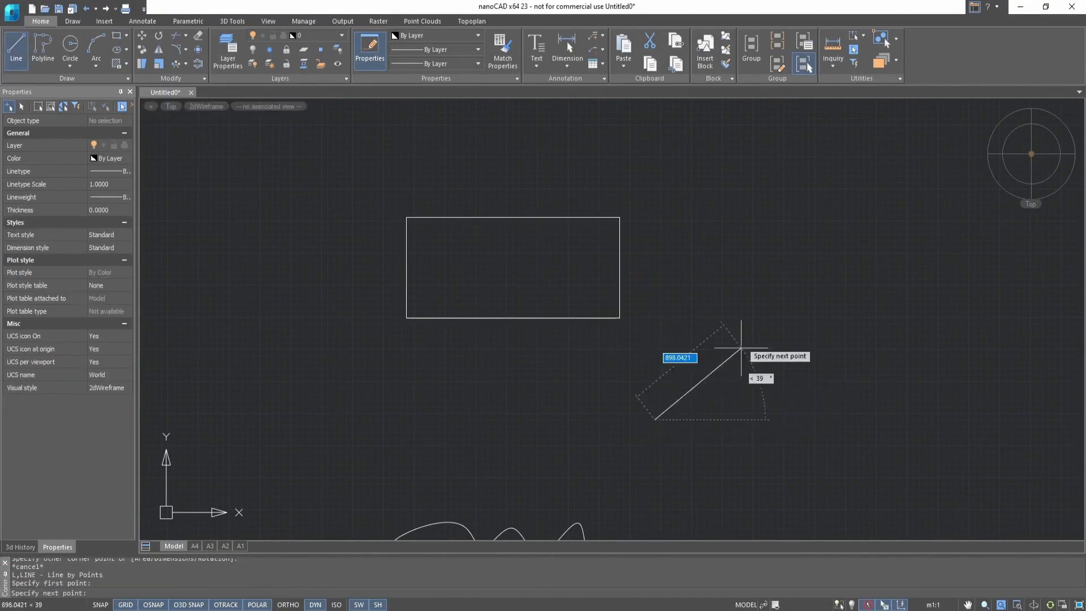
left_click(814, 267)
key("Escape")
middle_click_drag(729, 243, 661, 272)
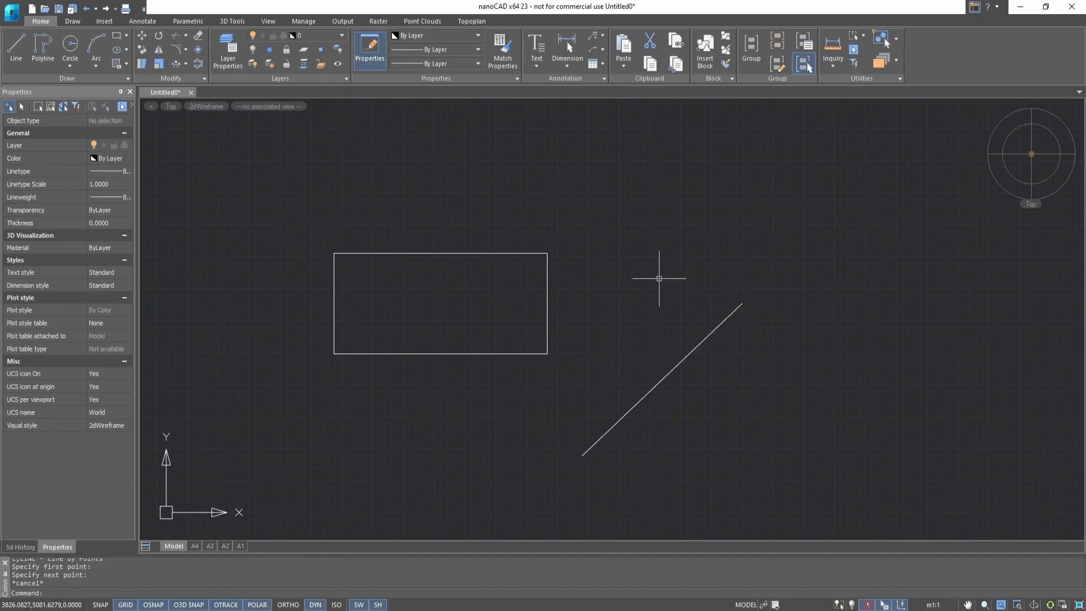
Align the rectangle's bottom edge to the inclined line, matching its lower left and lower right corners to the line's ends, without scaling.
left_click(199, 76)
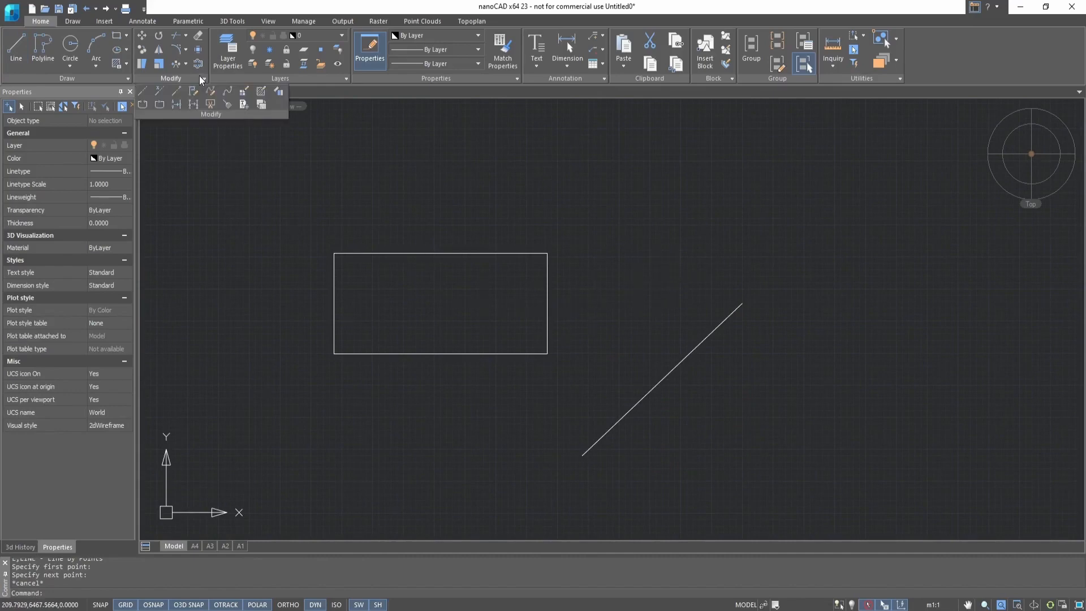
left_click(280, 95)
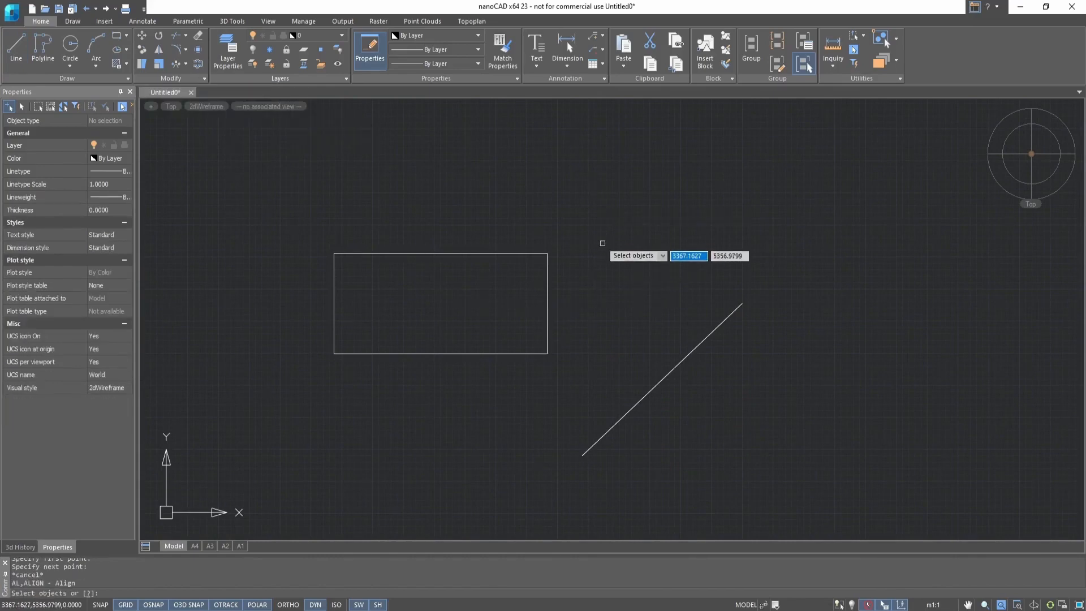
left_click(547, 301)
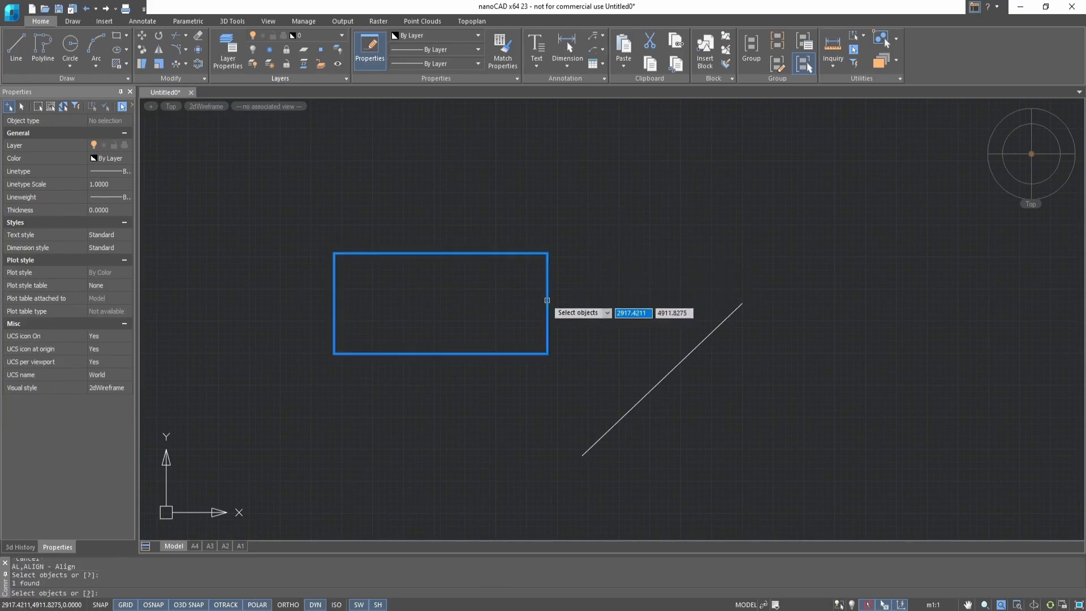
key("Return")
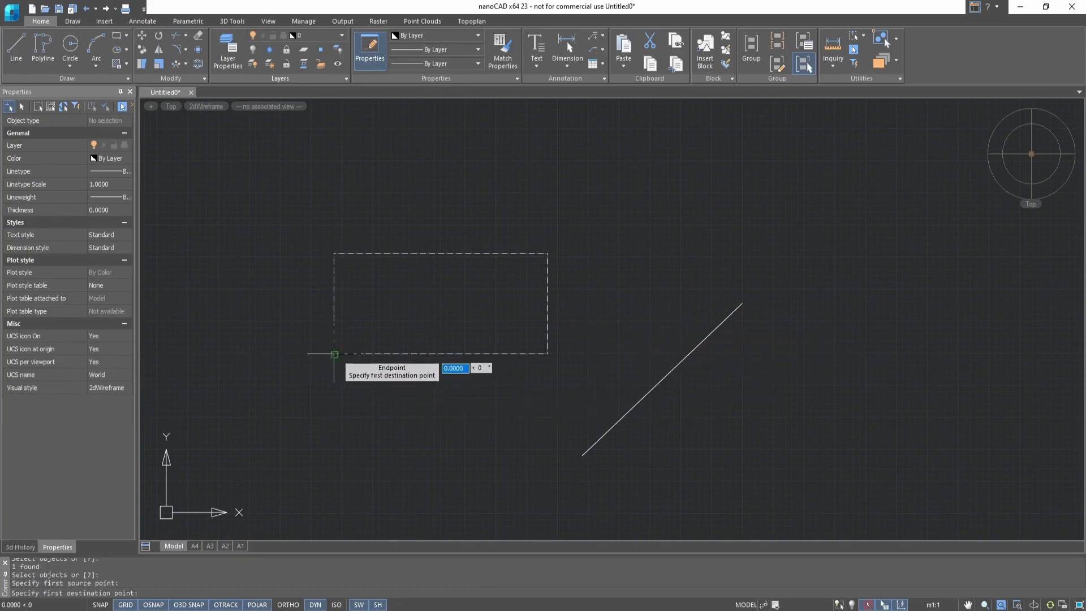
left_click(334, 354)
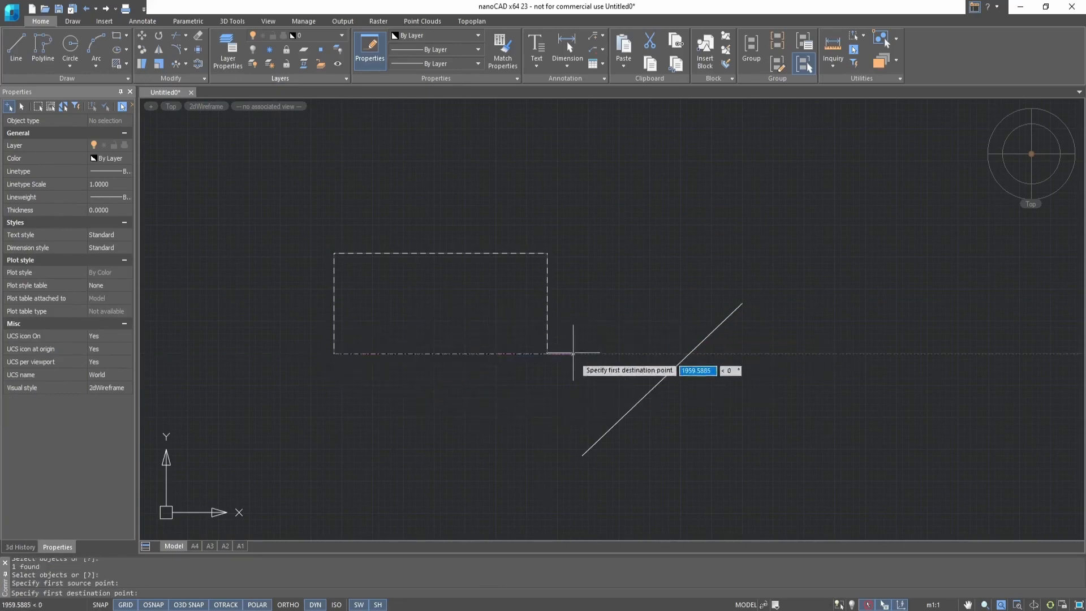
left_click(583, 455)
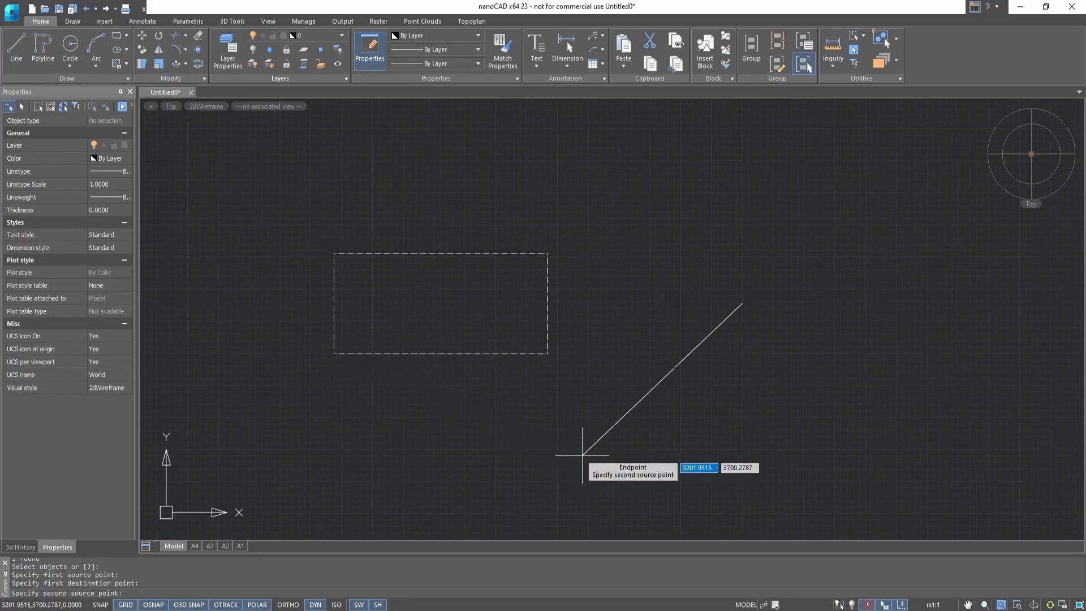
left_click(547, 354)
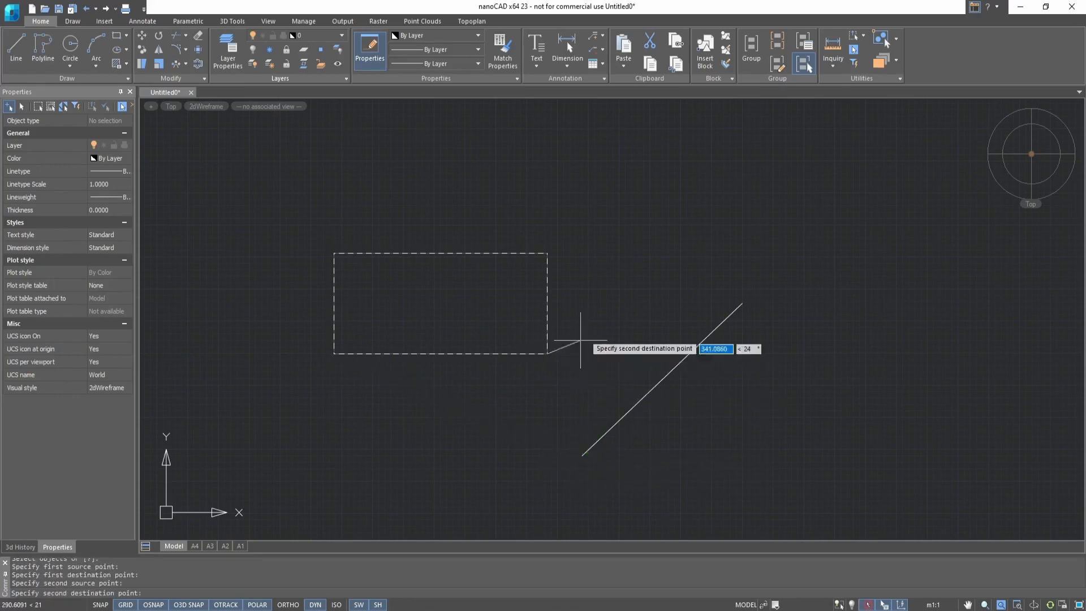
left_click(742, 303)
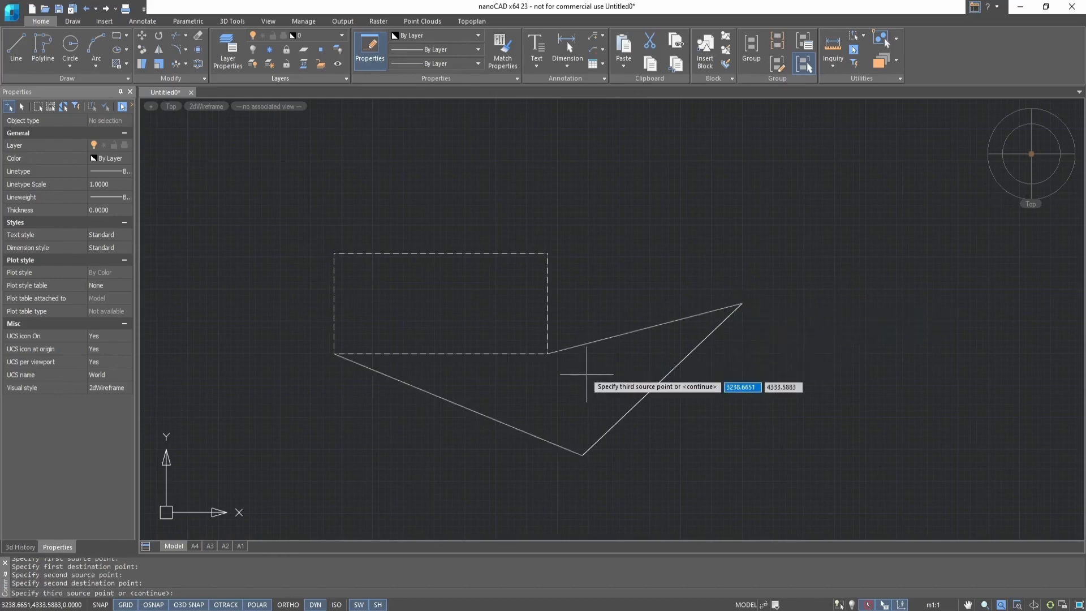
key("Return")
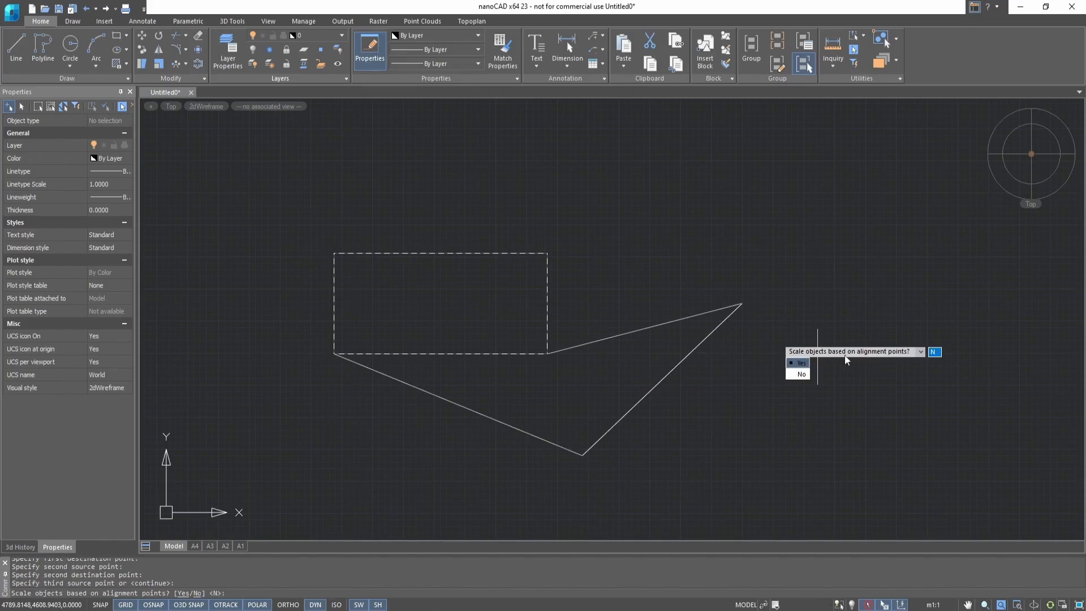
left_click(801, 375)
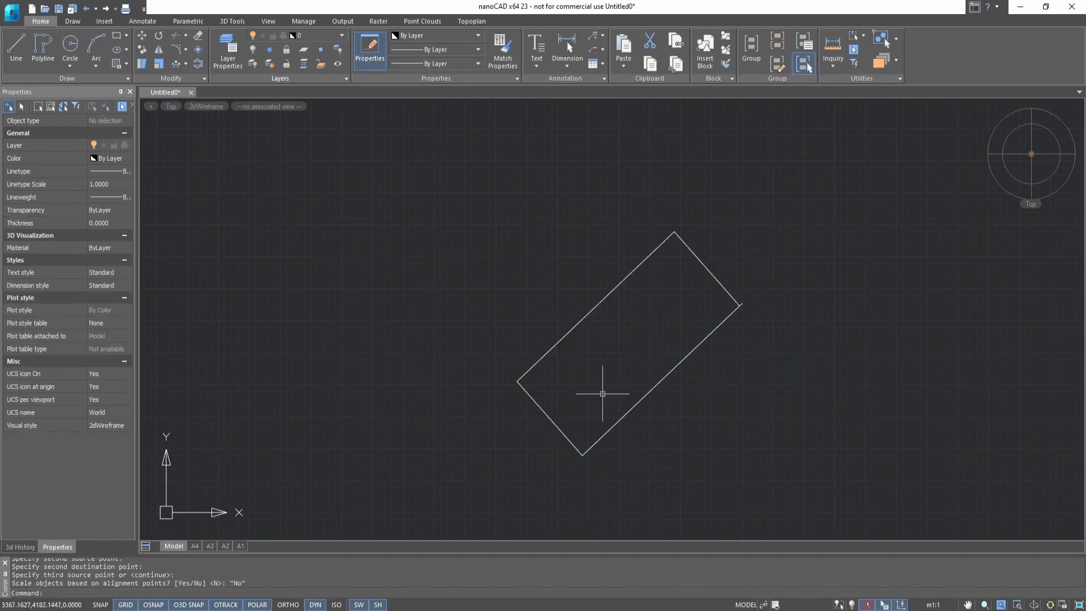
Select the inclined line under the aligned rectangle and compare its length with the rectangle's adjoining edge.
mouse_move(730, 333)
middle_mouse_down()
mouse_move(691, 347)
mouse_move(727, 330)
middle_mouse_up()
scroll(721, 319, "down", 2)
scroll(718, 313, "up", 2)
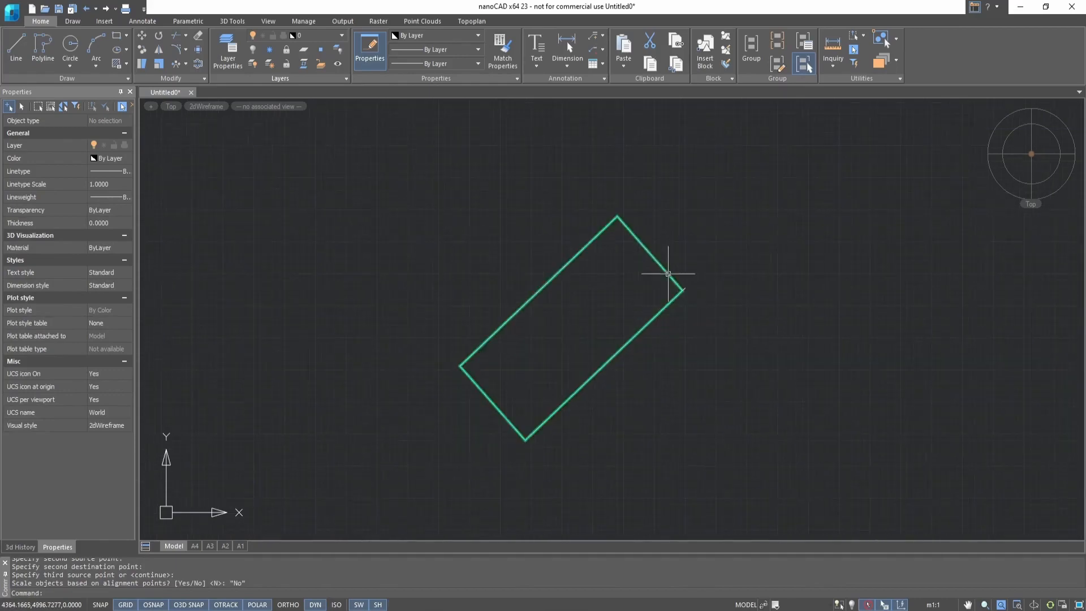
left_click(652, 318)
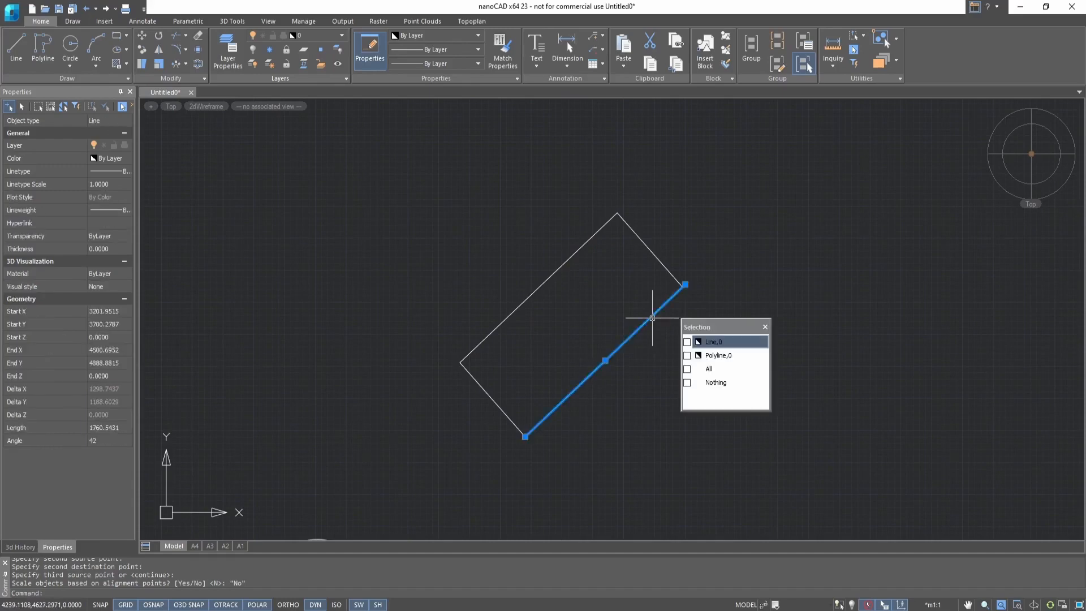
left_click(715, 342)
scroll(618, 350, "up", 3)
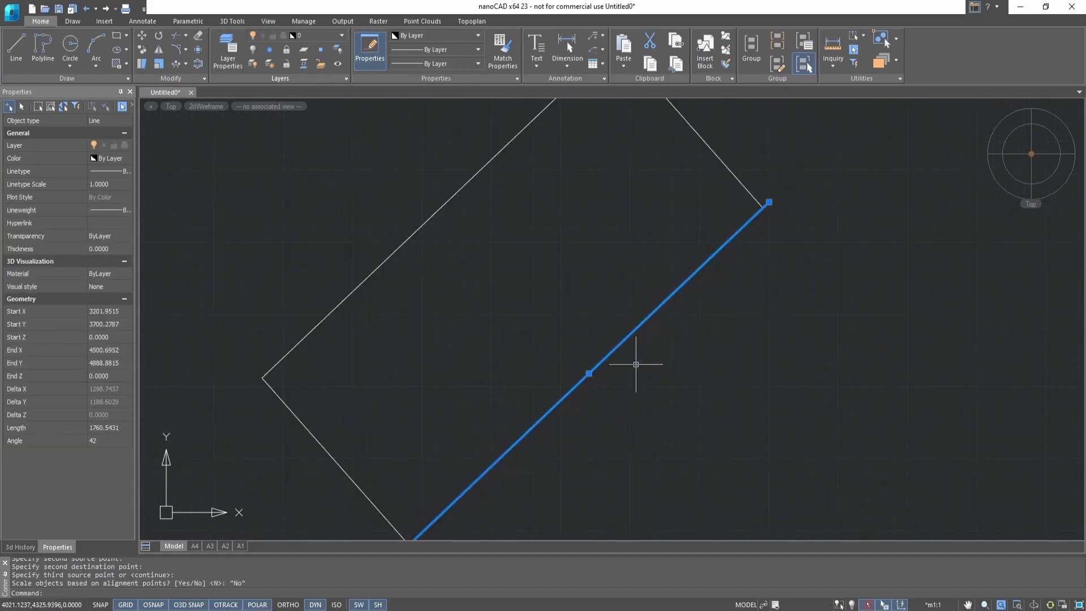
scroll(608, 345, "down", 2)
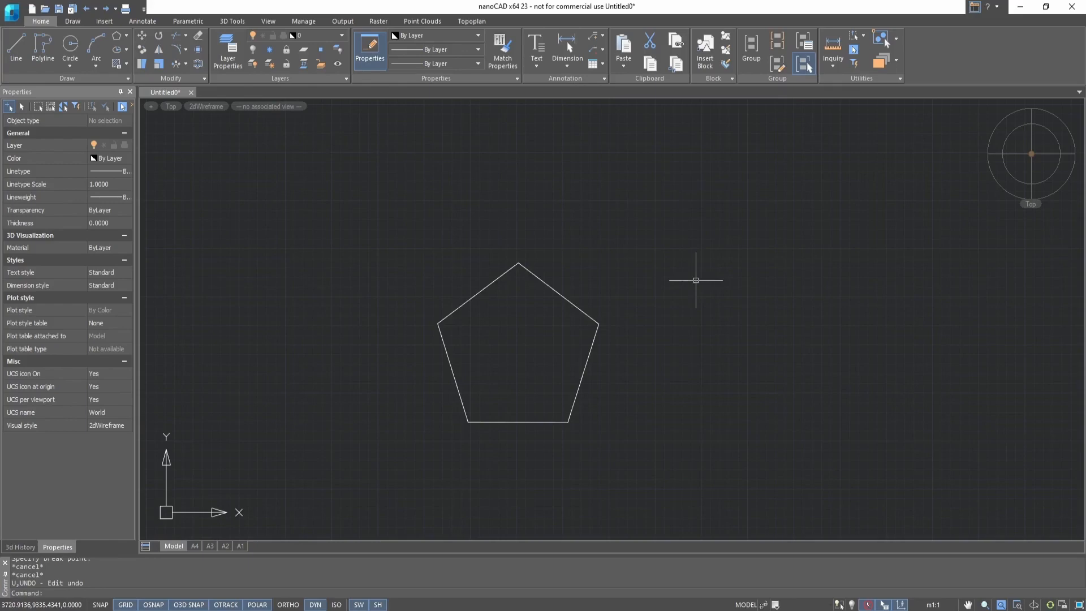
Break the pentagon by picking it at its left vertex and giving its right vertex as second break point, and undo the break.
left_click(176, 78)
left_click(142, 105)
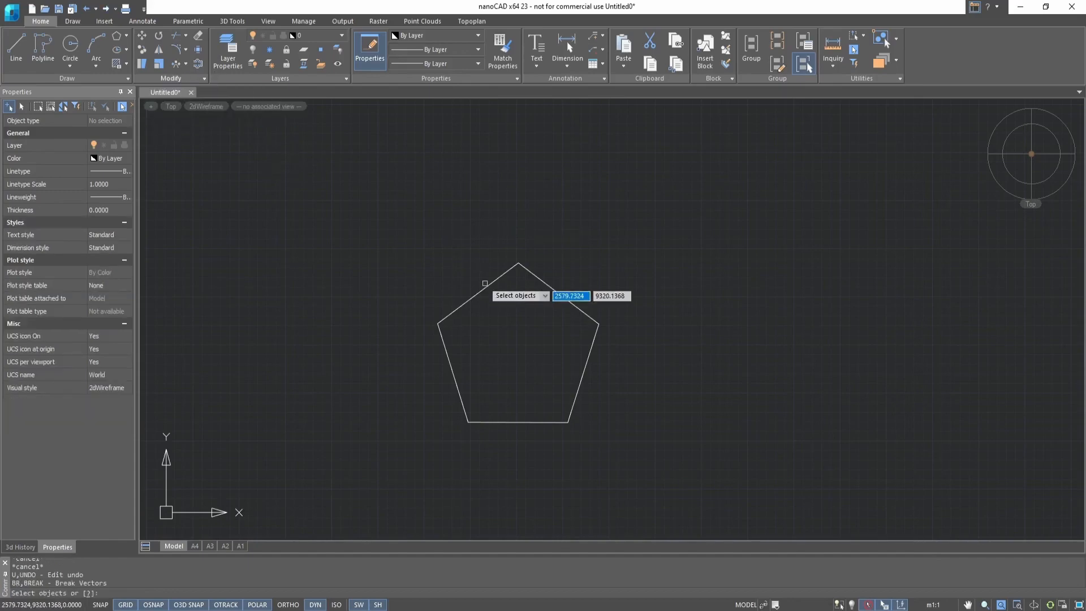
left_click(437, 324)
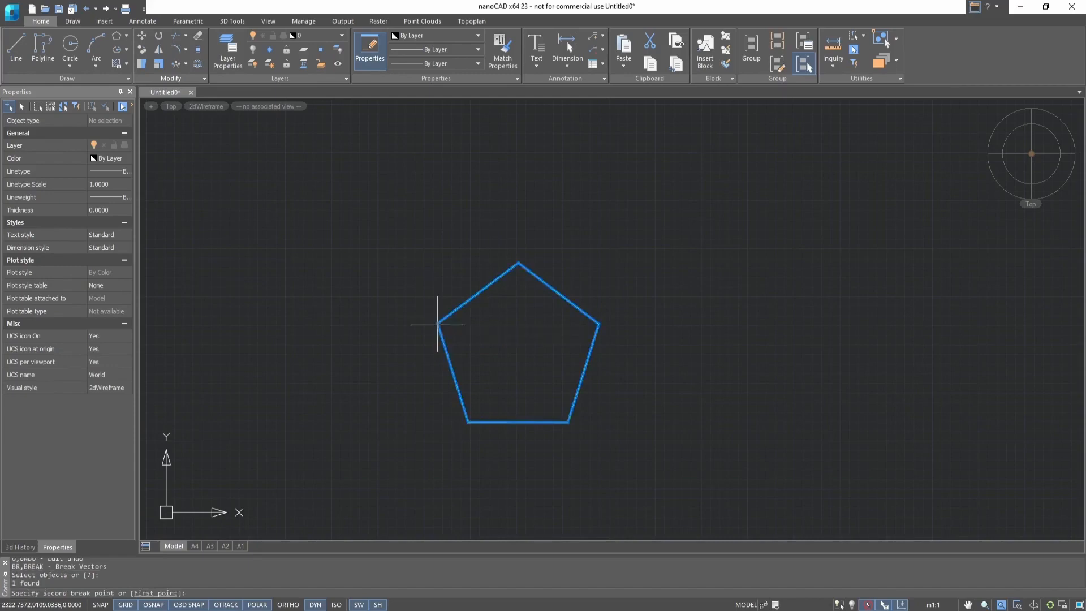
left_click(598, 324)
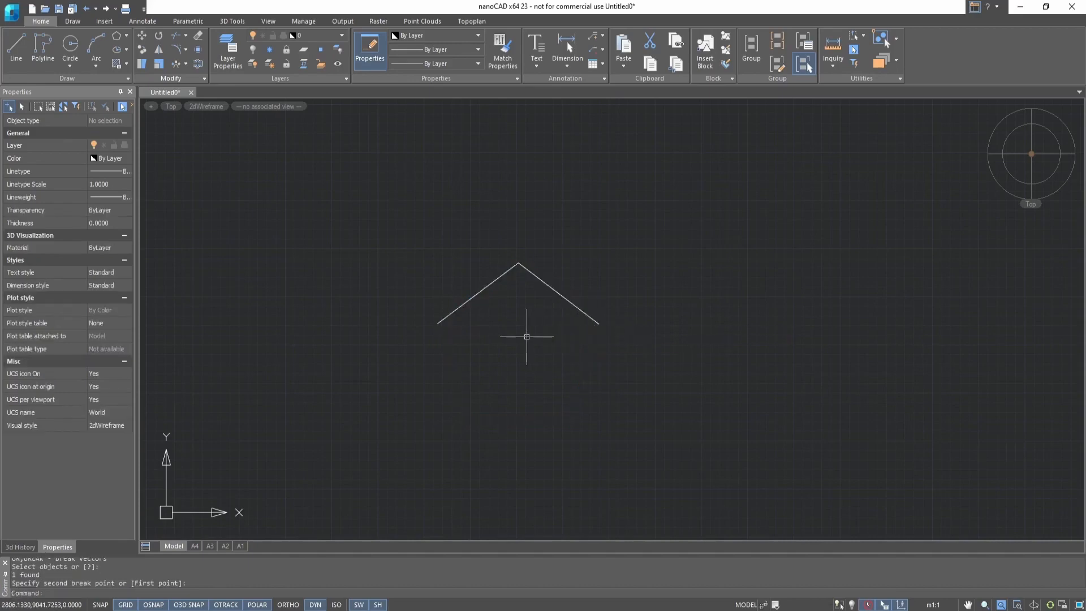
key("ctrl+z")
key("Escape")
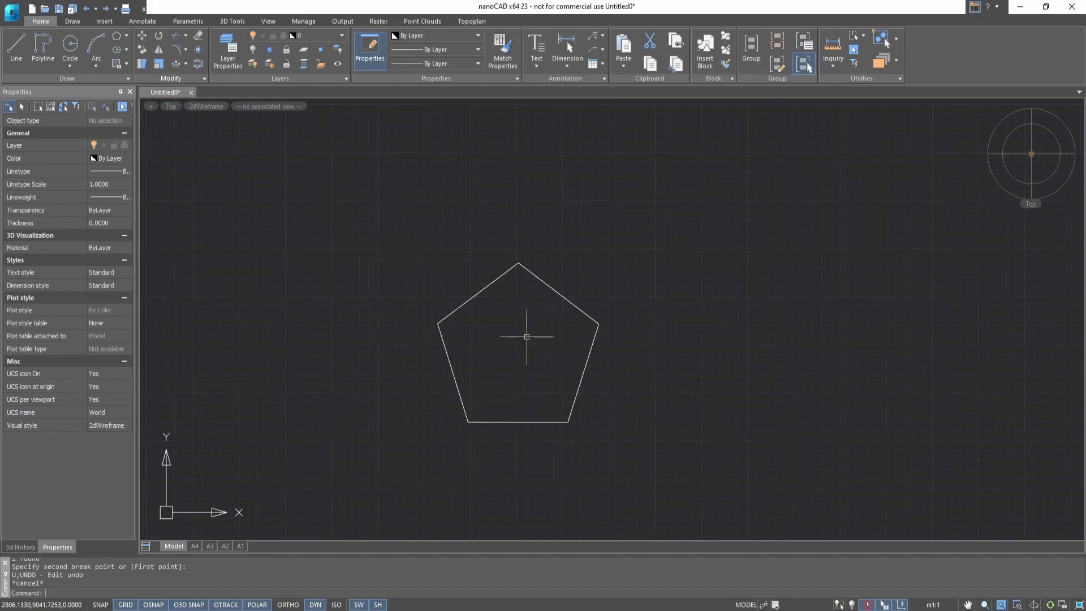
Break the pentagon with the First point option, specifying its left and right vertices as break points, and undo the result.
left_click(182, 79)
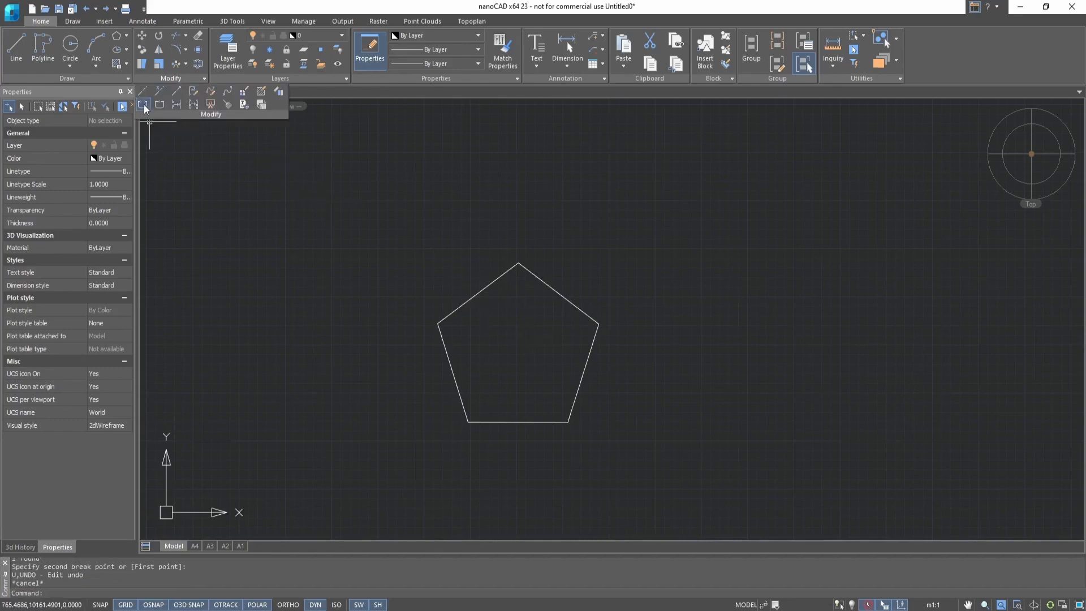
left_click(143, 104)
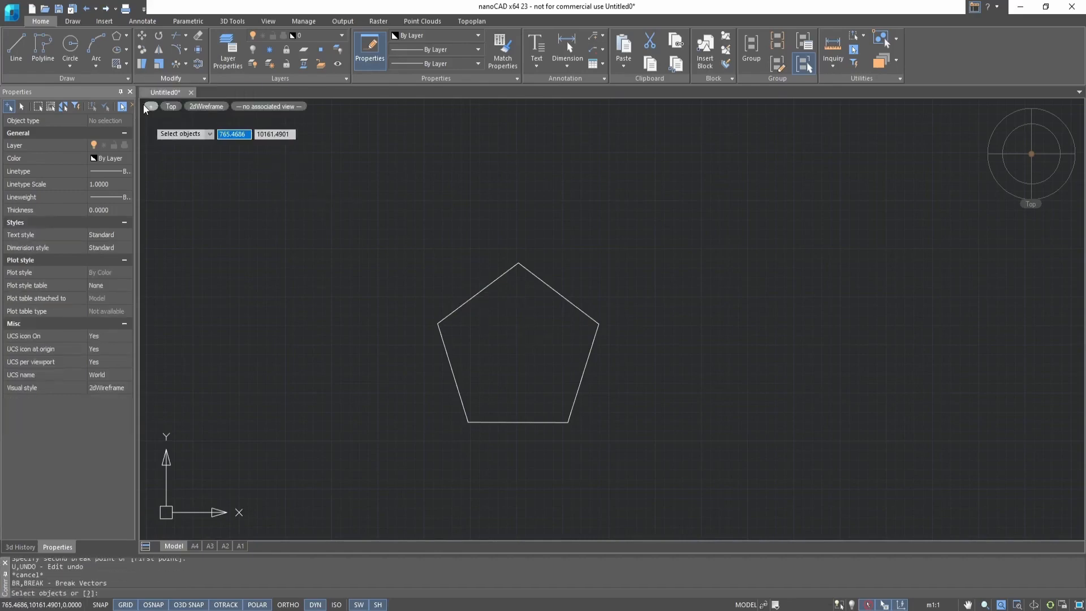
left_click(437, 323)
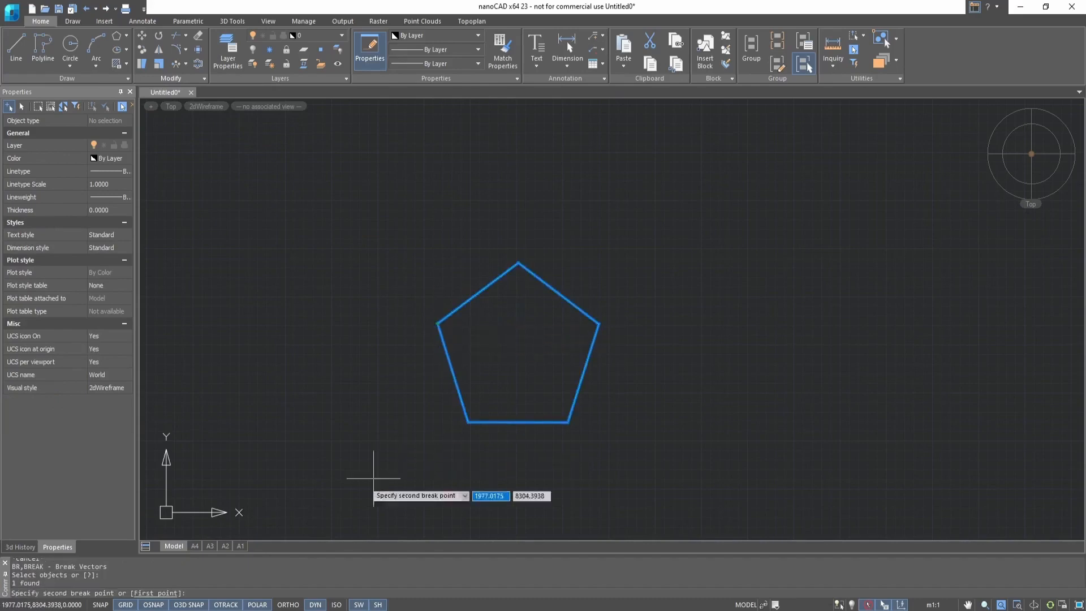
left_click(162, 594)
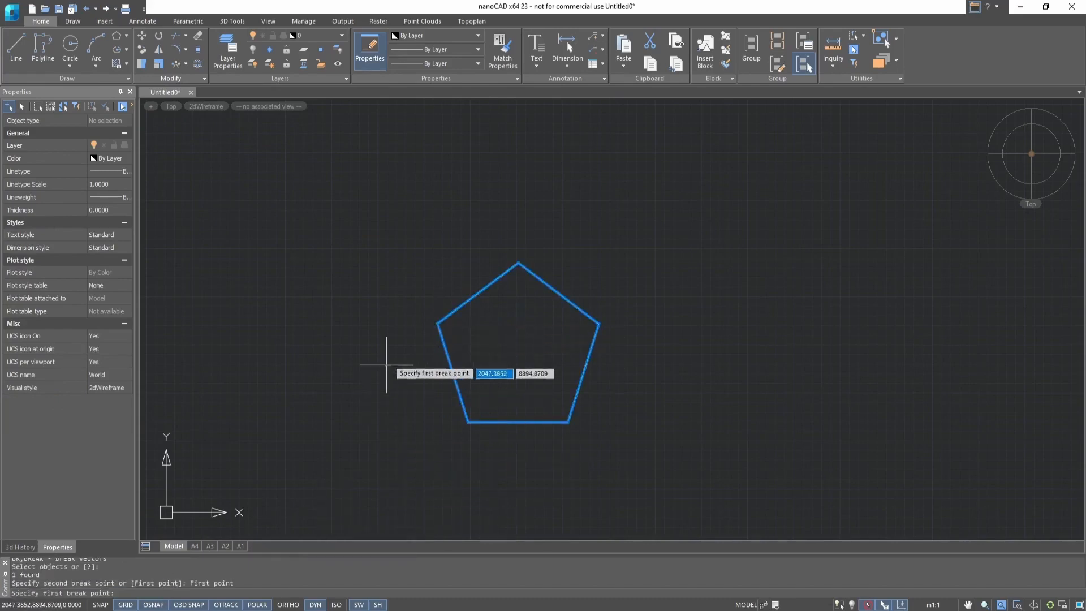
left_click(437, 322)
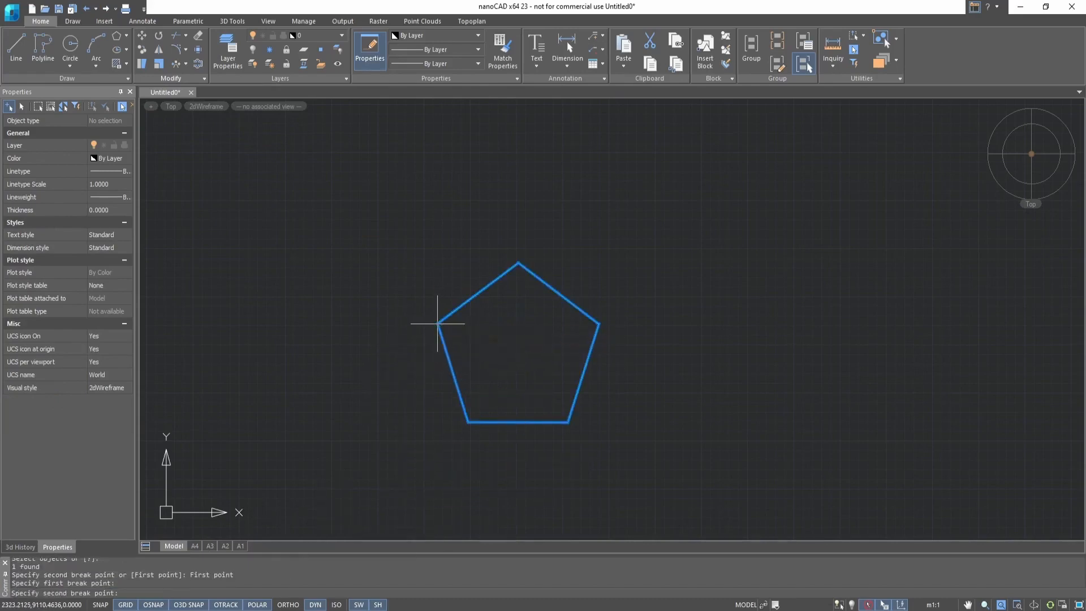
left_click(598, 324)
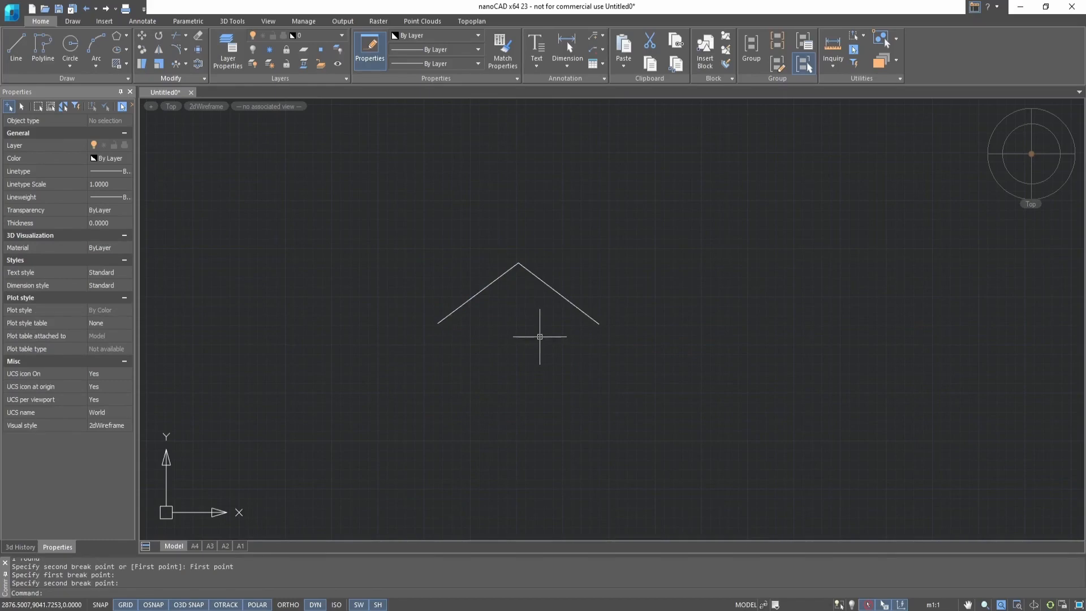
key("ctrl+z")
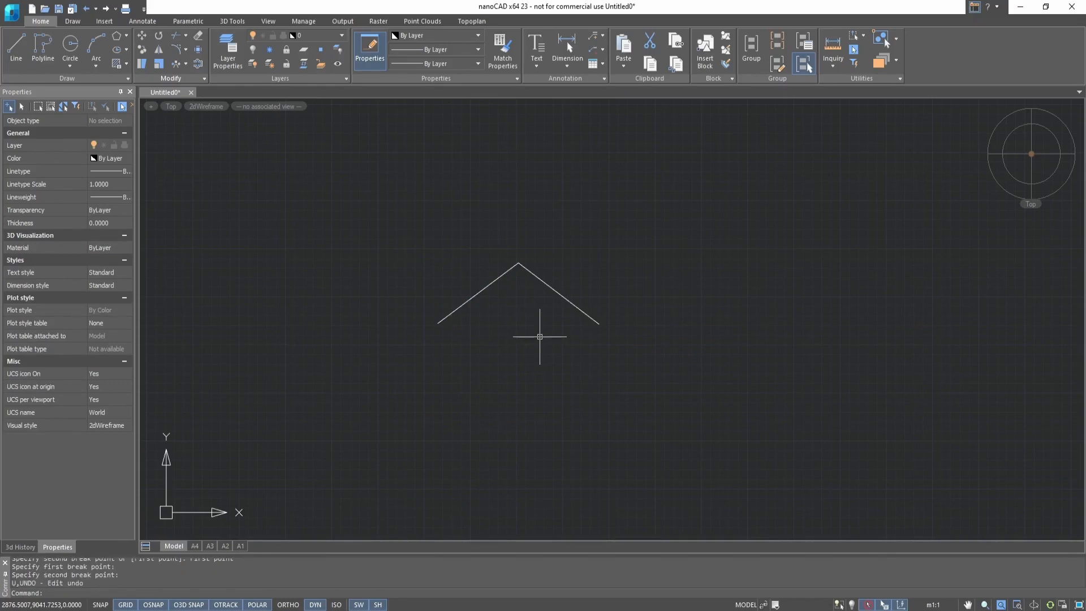
key("Escape")
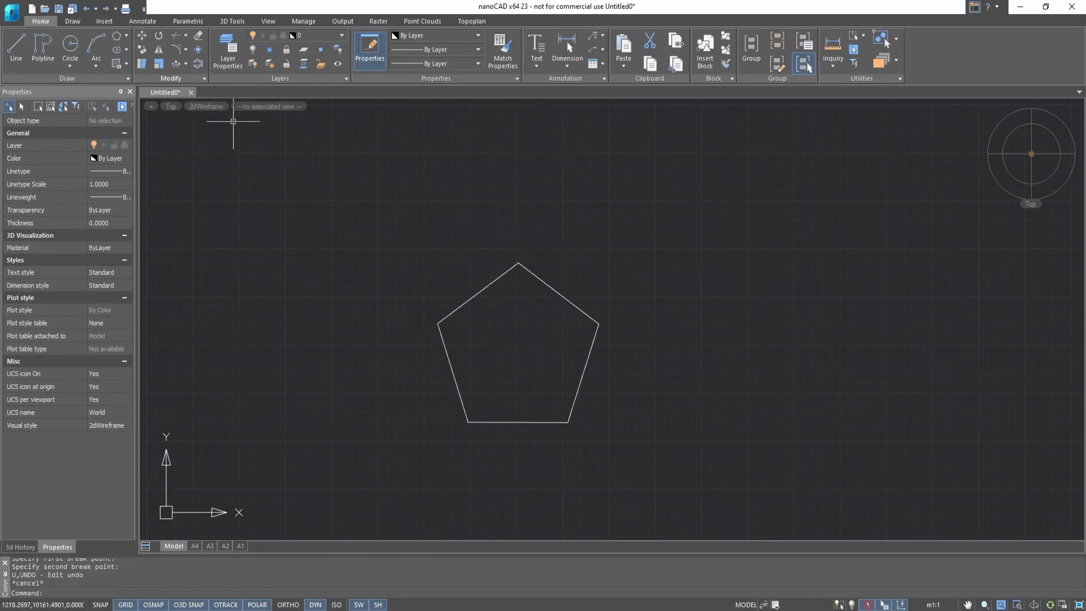
Break the pentagon at a single point on its upper-left edge and move the separated left piece away to the left.
left_click(194, 80)
left_click(164, 106)
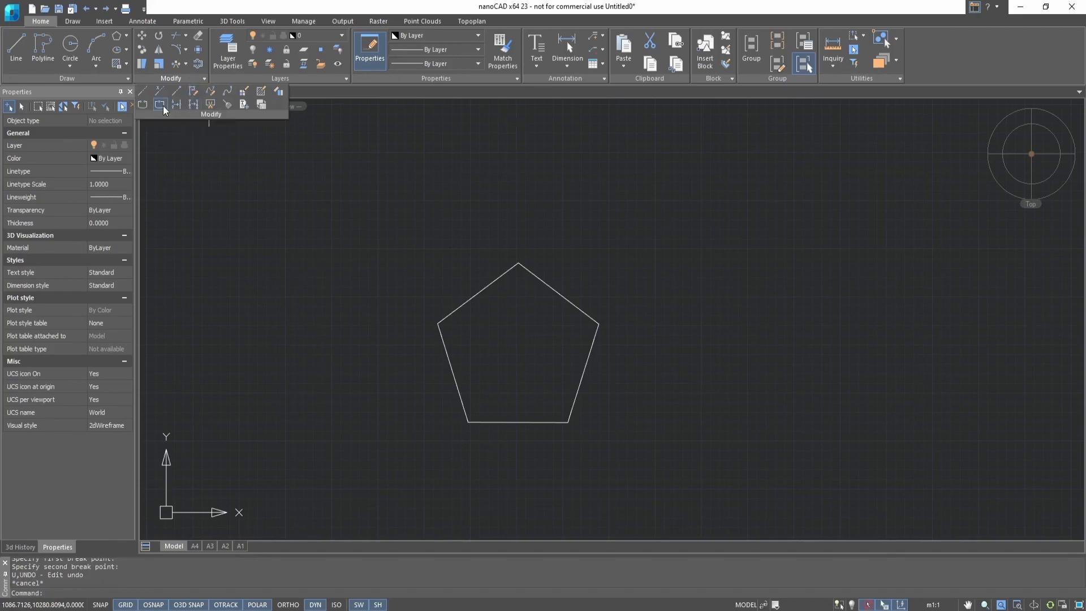
left_click(538, 278)
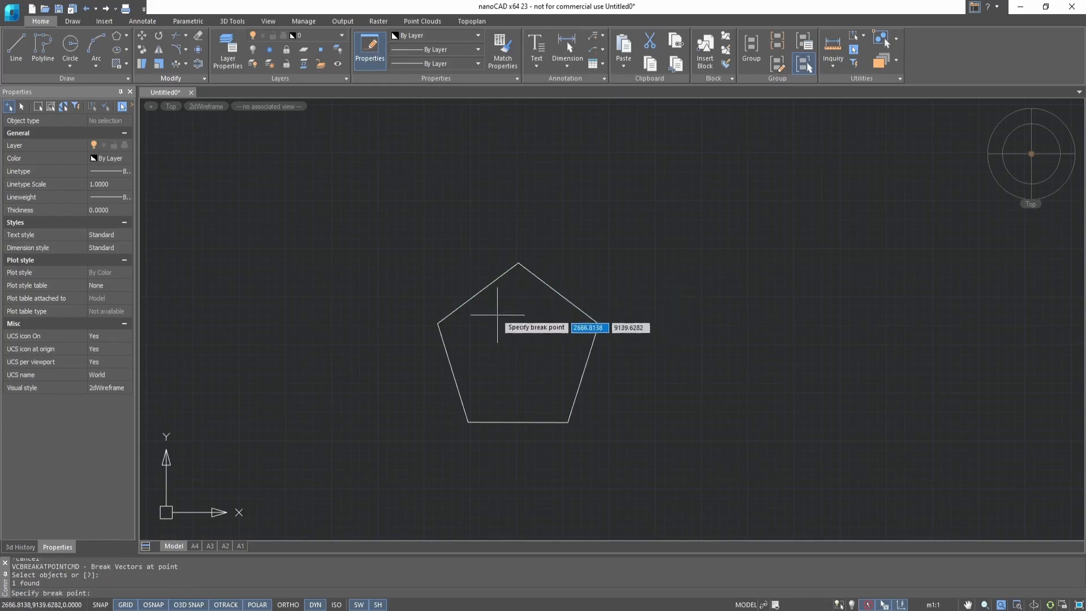
left_click(477, 293)
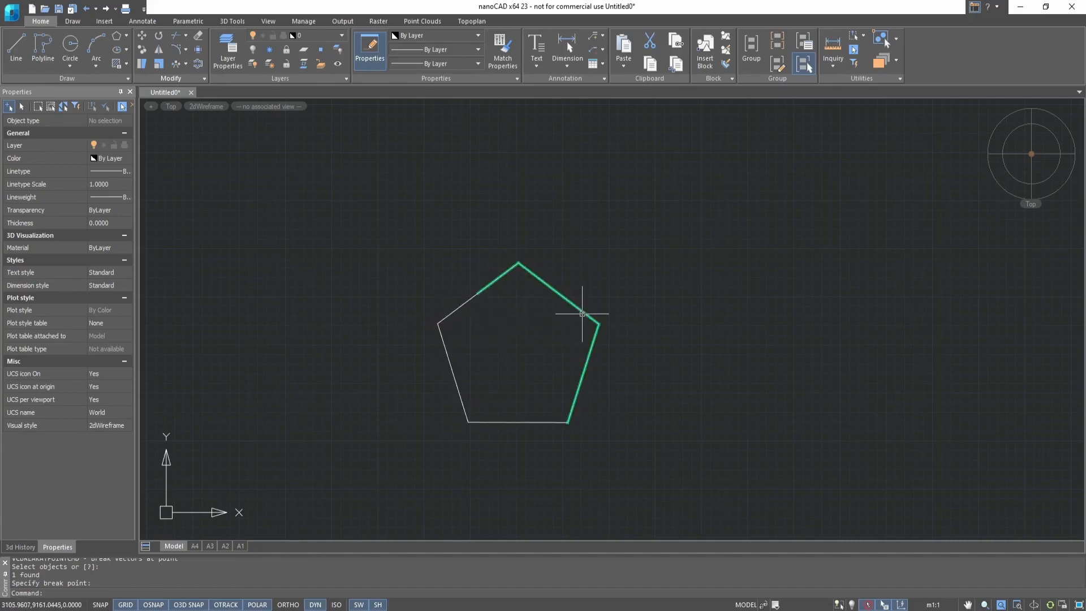
left_click(450, 312)
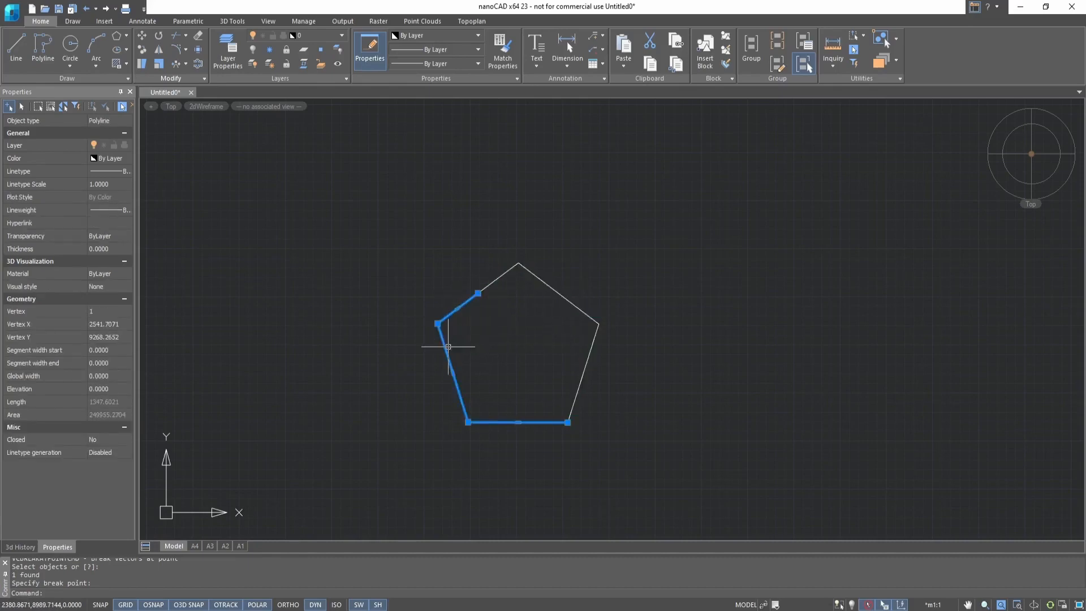
left_click_drag(447, 349, 395, 355)
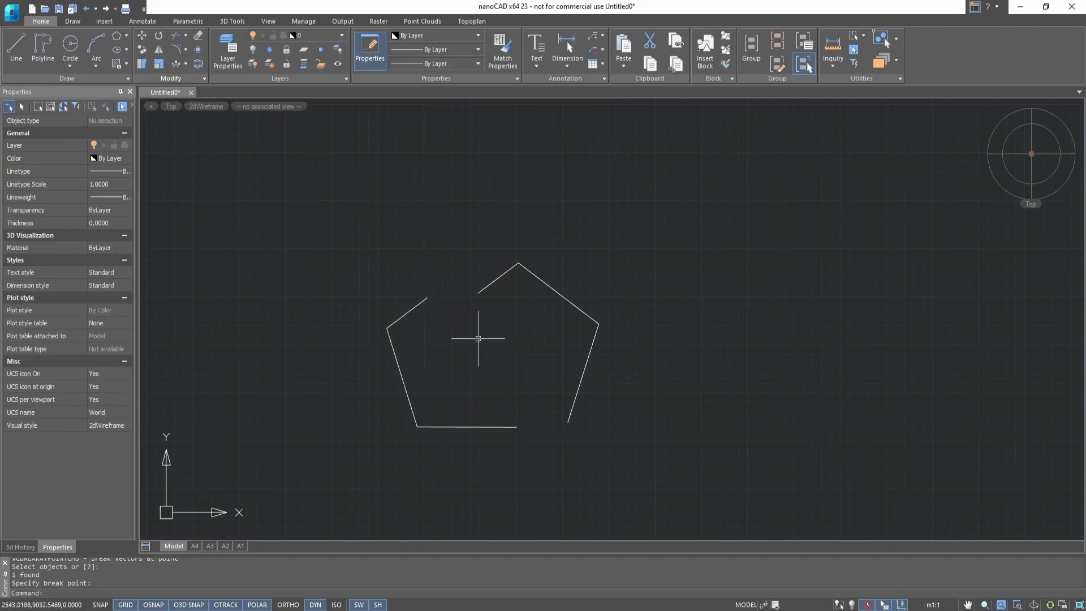